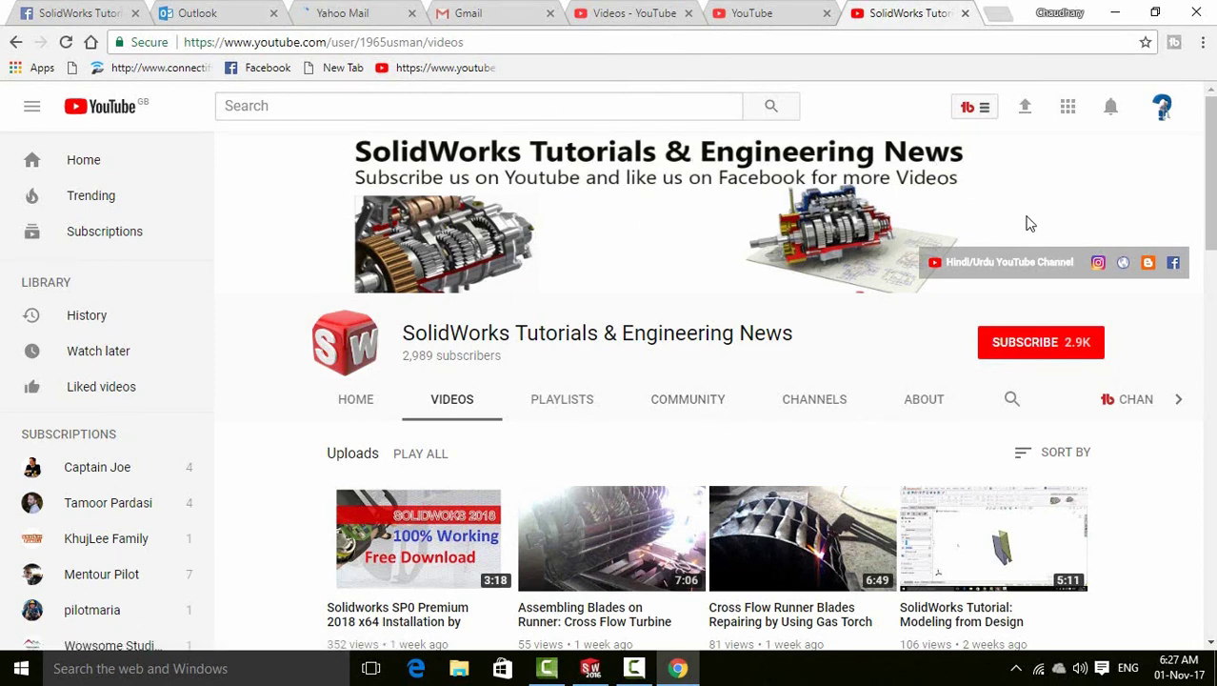
Step: Look through the uploads of the SolidWorks Tutorials & Engineering News channel and subscribe to it
scroll(1128, 477, down, 15)
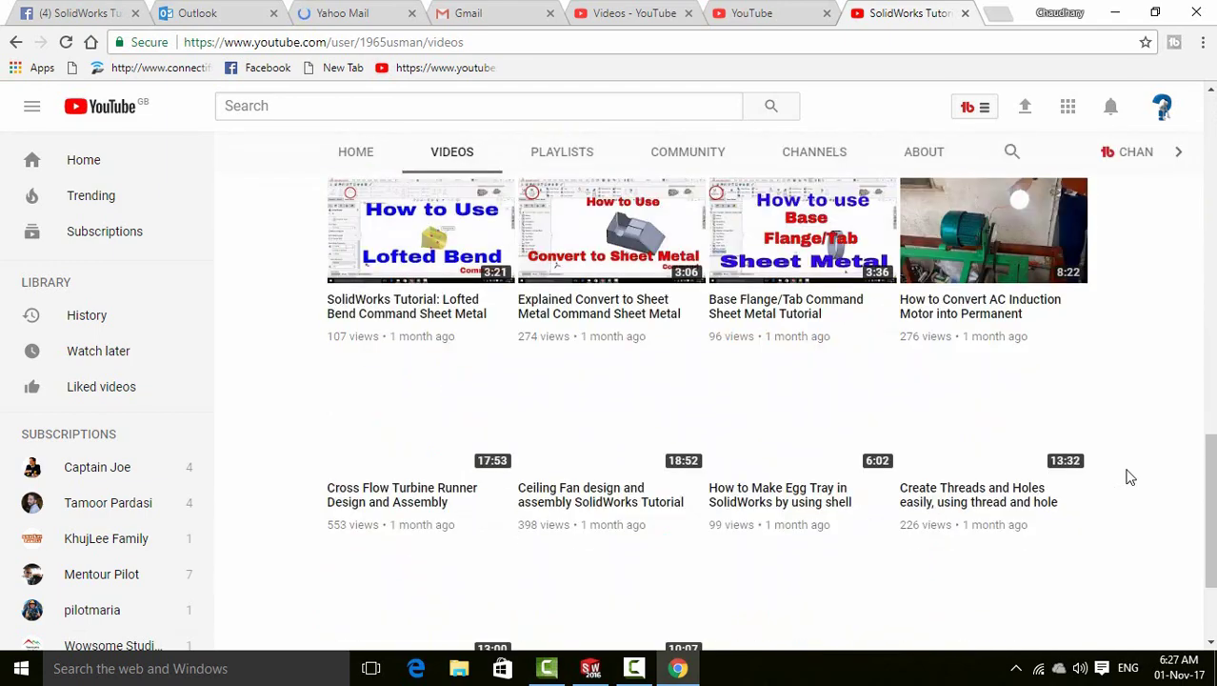
scroll(1129, 476, up, 15)
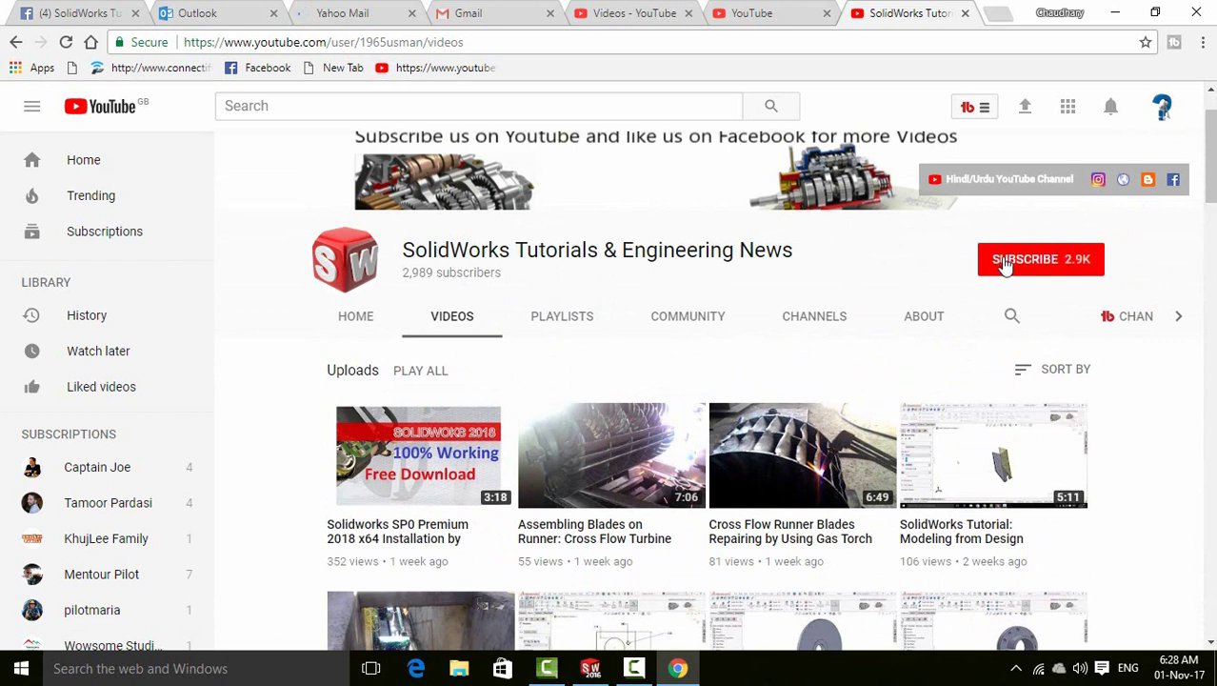
click(1005, 265)
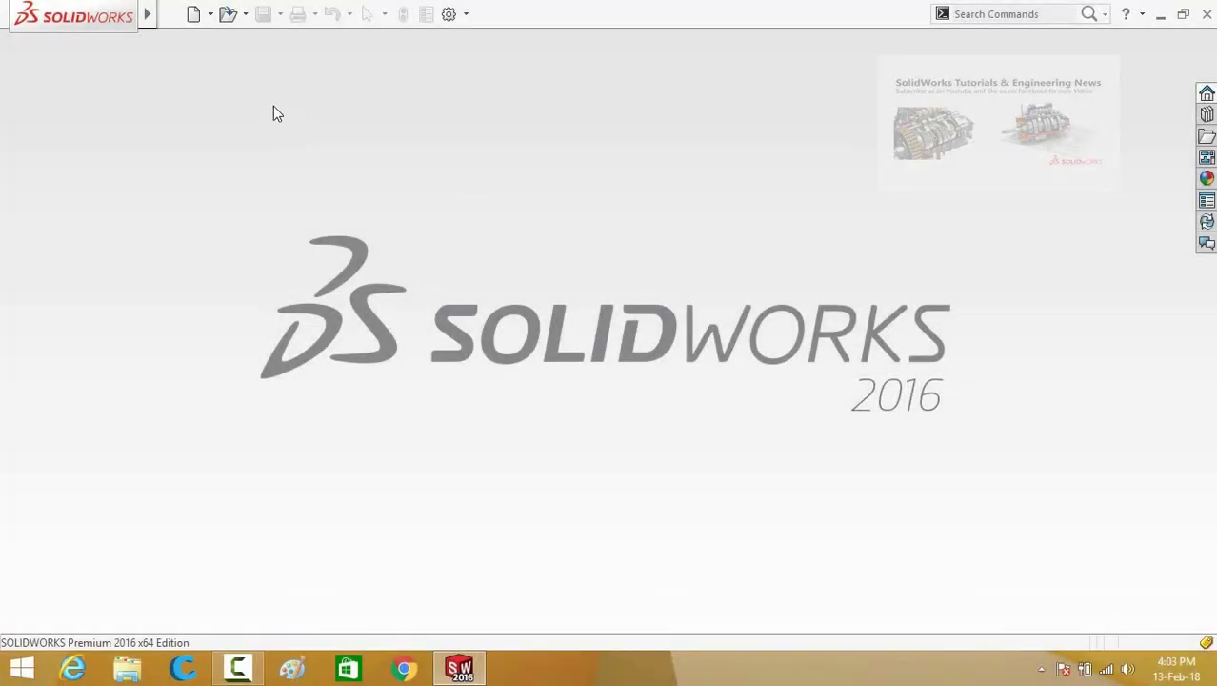
Step: Switch to SOLIDWORKS, create a new part document and start a sketch on the Front Plane
click(194, 15)
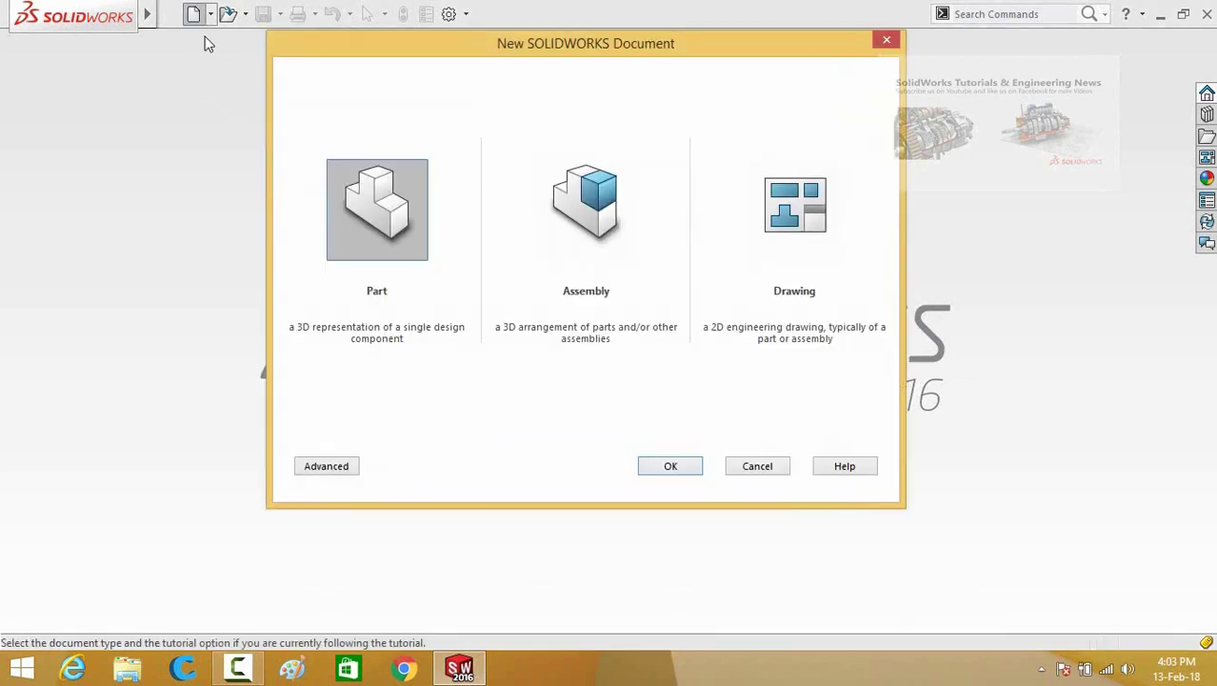
double_click(360, 219)
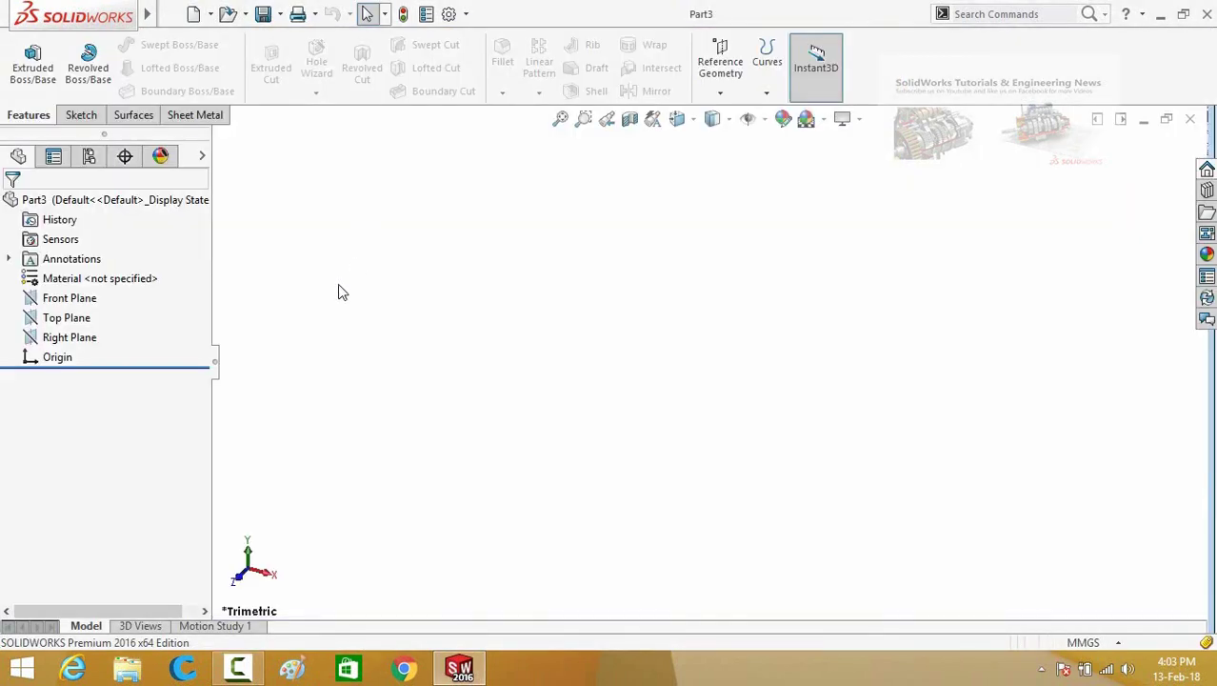
click(57, 298)
click(44, 273)
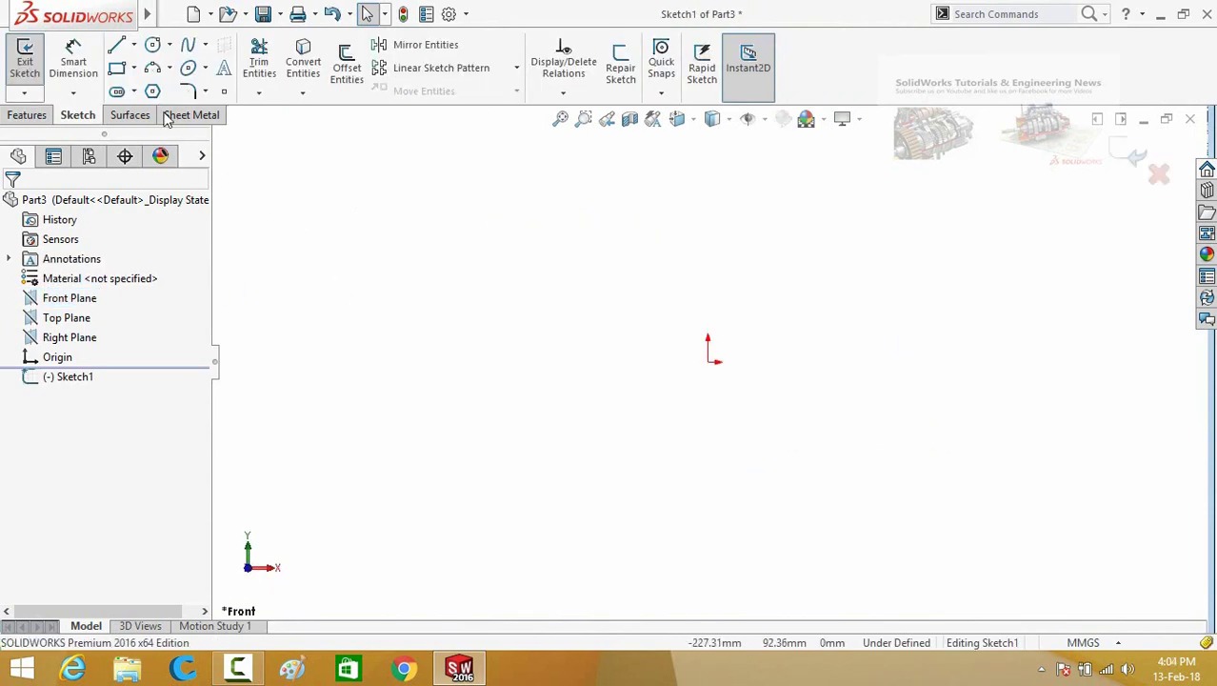
Step: Sketch a closed four-line profile from the origin with a horizontal base, short left side, slanted line about 203 mm and right side about 103 mm
click(116, 45)
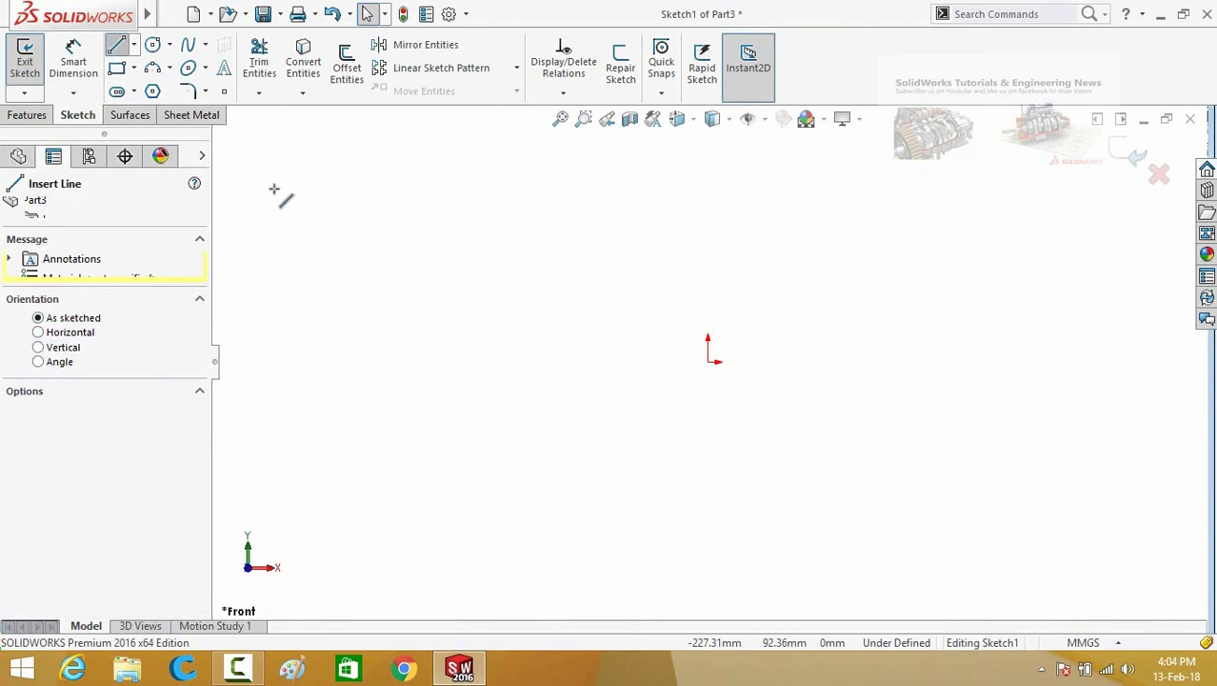
click(716, 364)
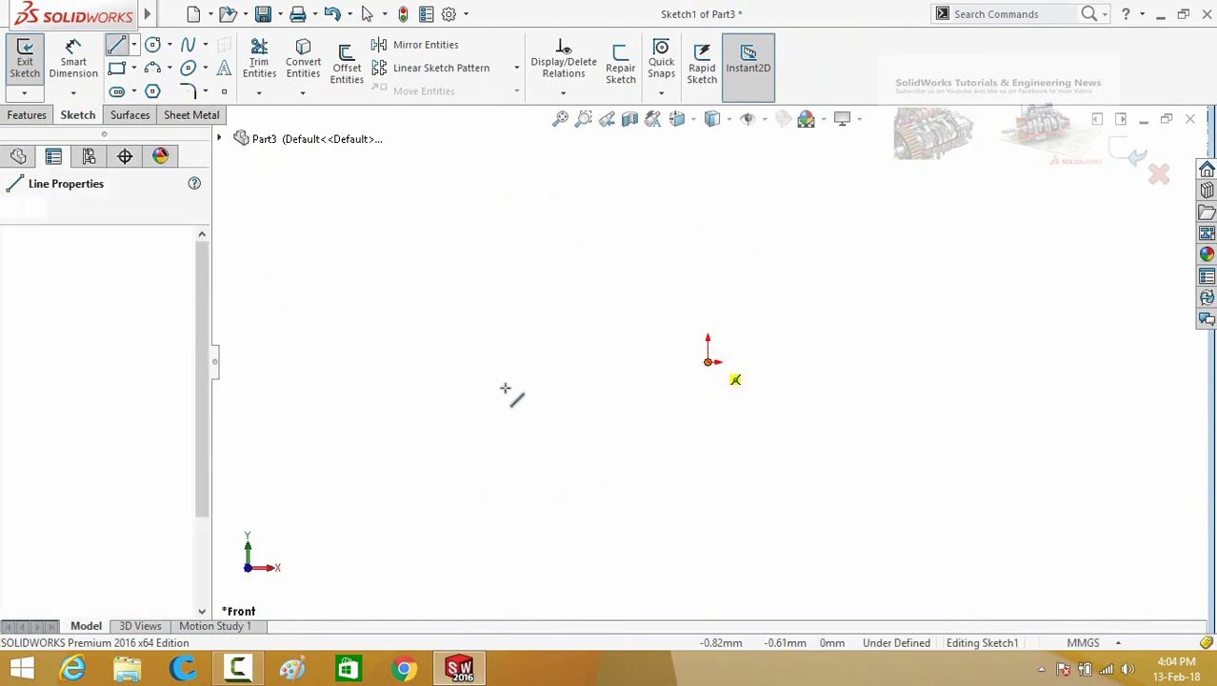
double_click(317, 362)
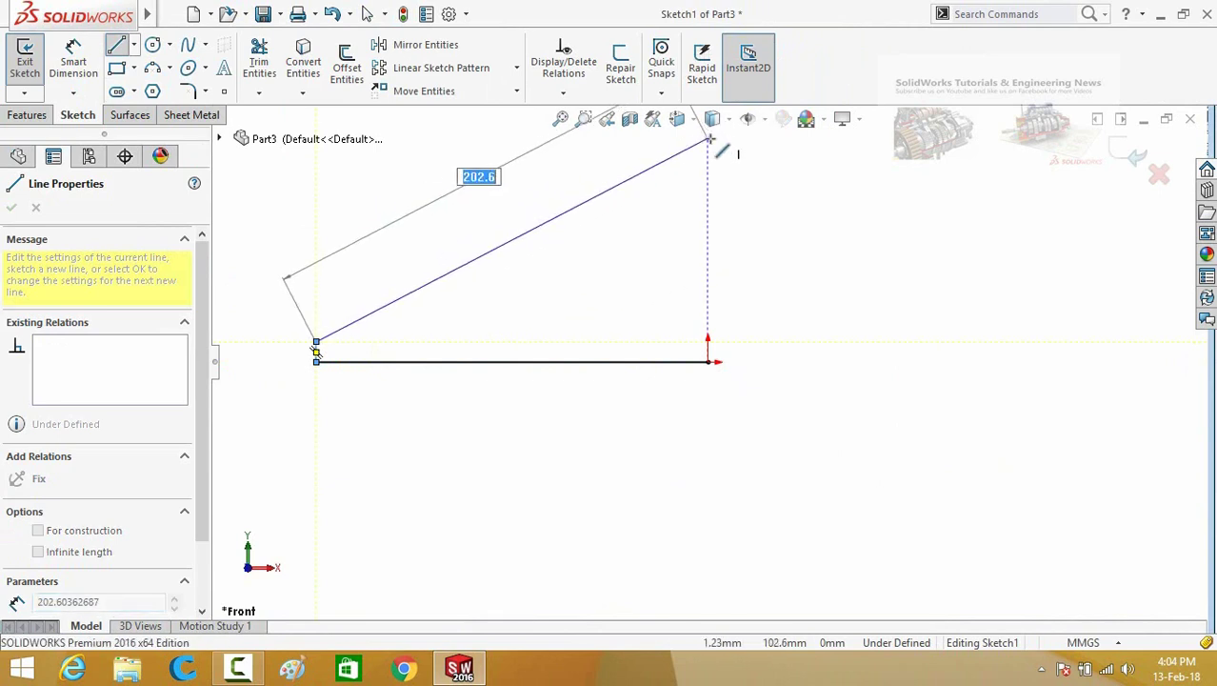
click(707, 140)
click(707, 362)
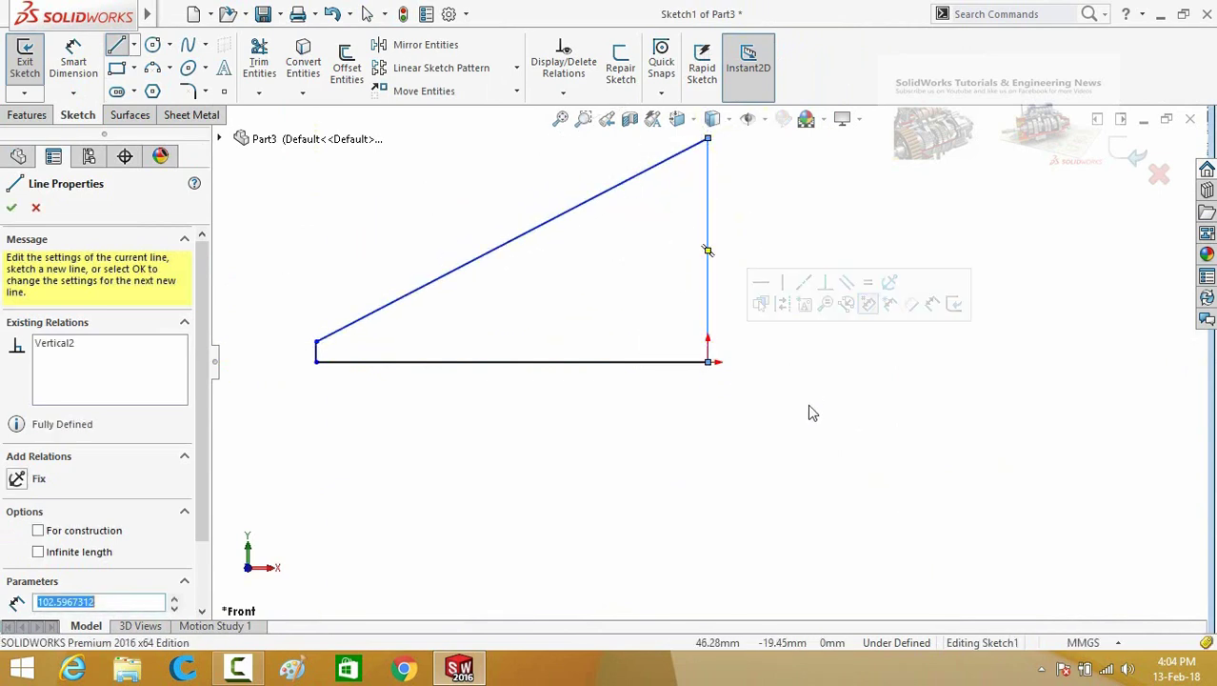
Step: Dimension the profile's right vertical line at the origin to 50 mm
right_drag(815, 428, 817, 357)
scroll(719, 381, up, 1)
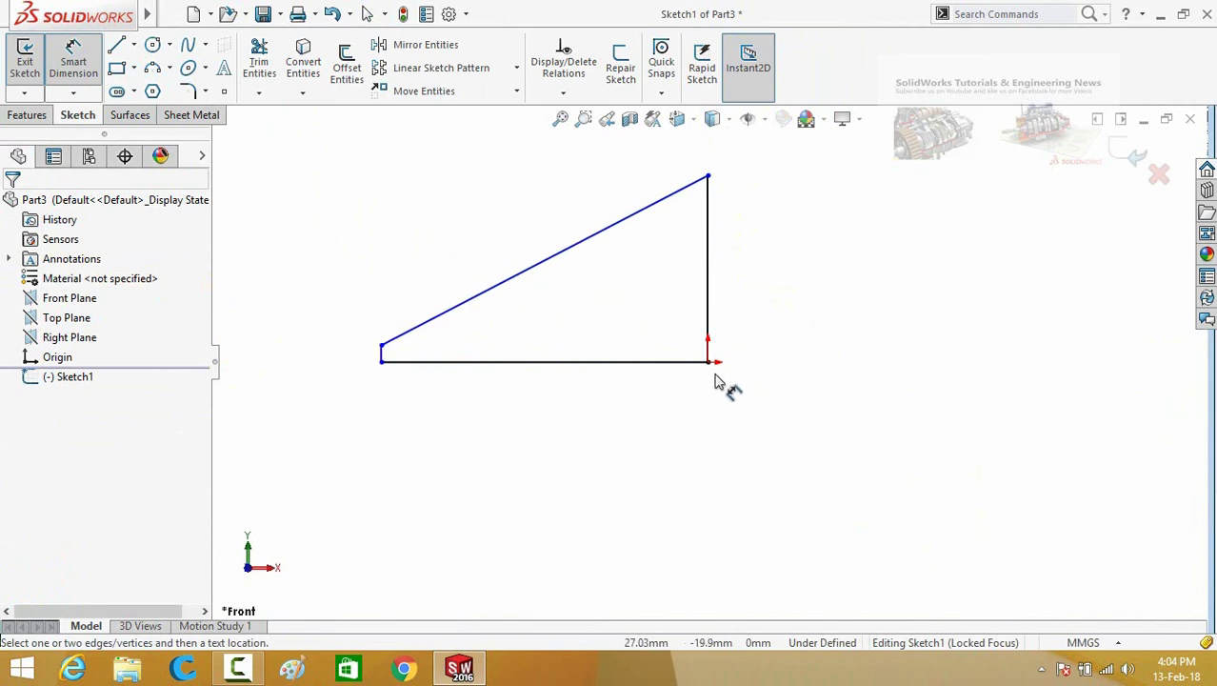
scroll(719, 381, down, 1)
click(714, 251)
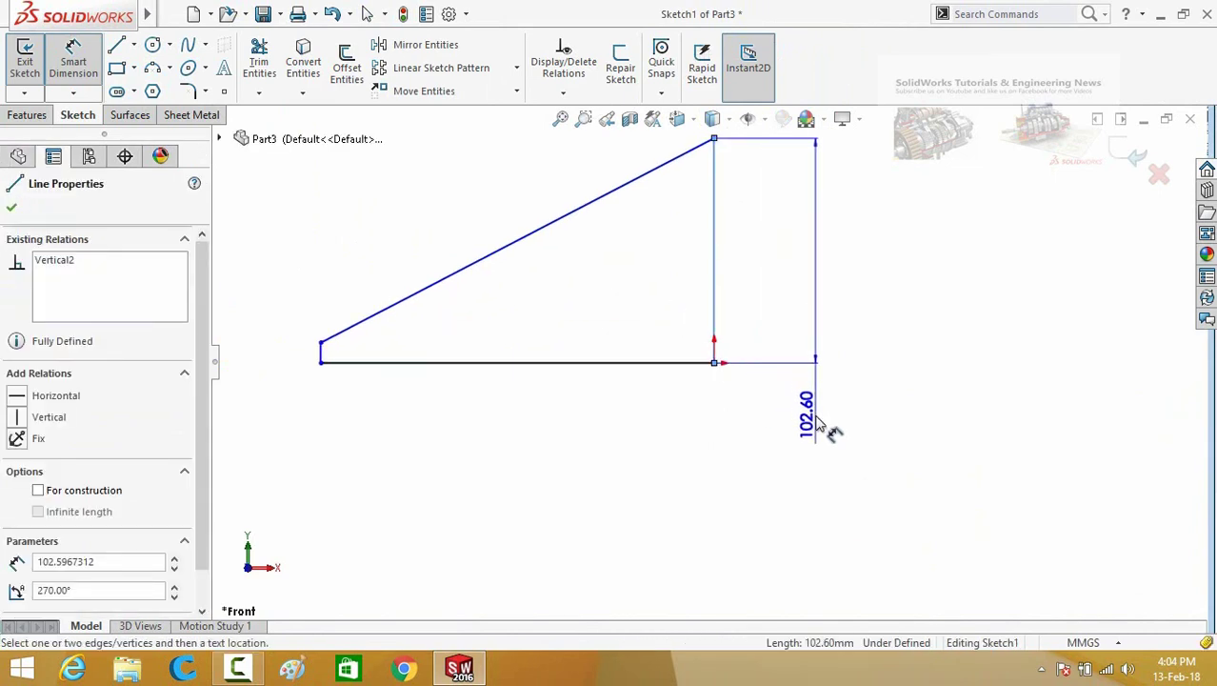
click(815, 427)
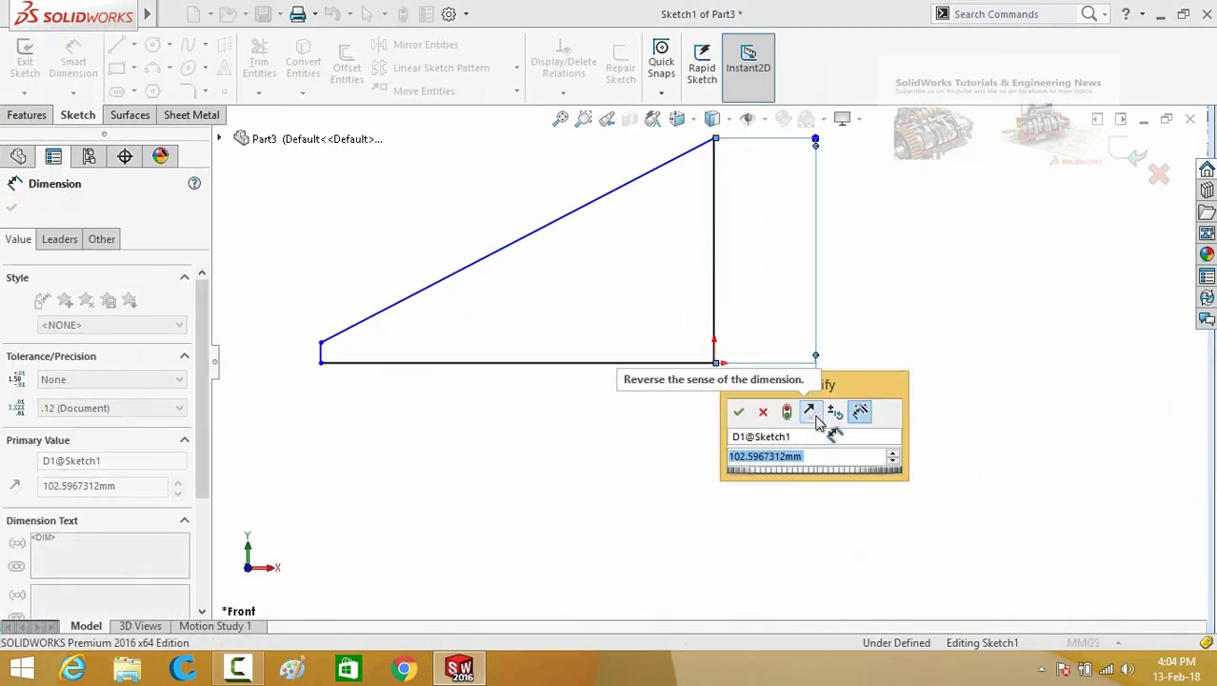
text(50)
key(Return)
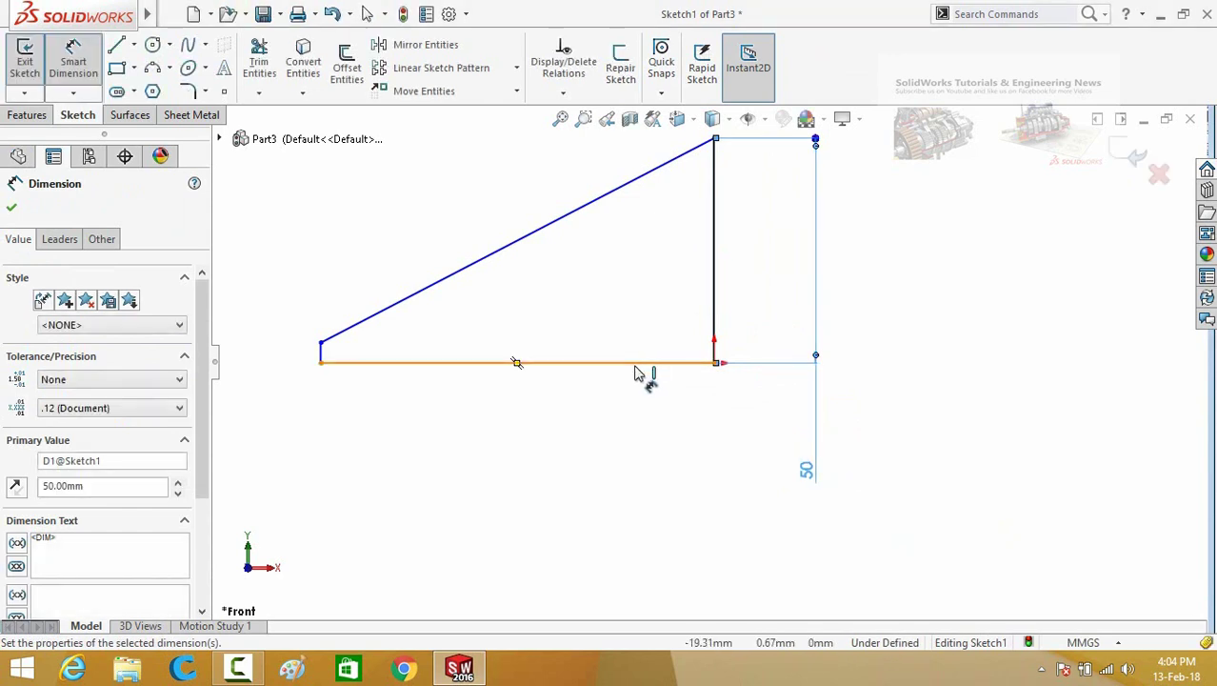
Step: Dimension the profile's horizontal base line to 75 mm
click(644, 372)
click(558, 491)
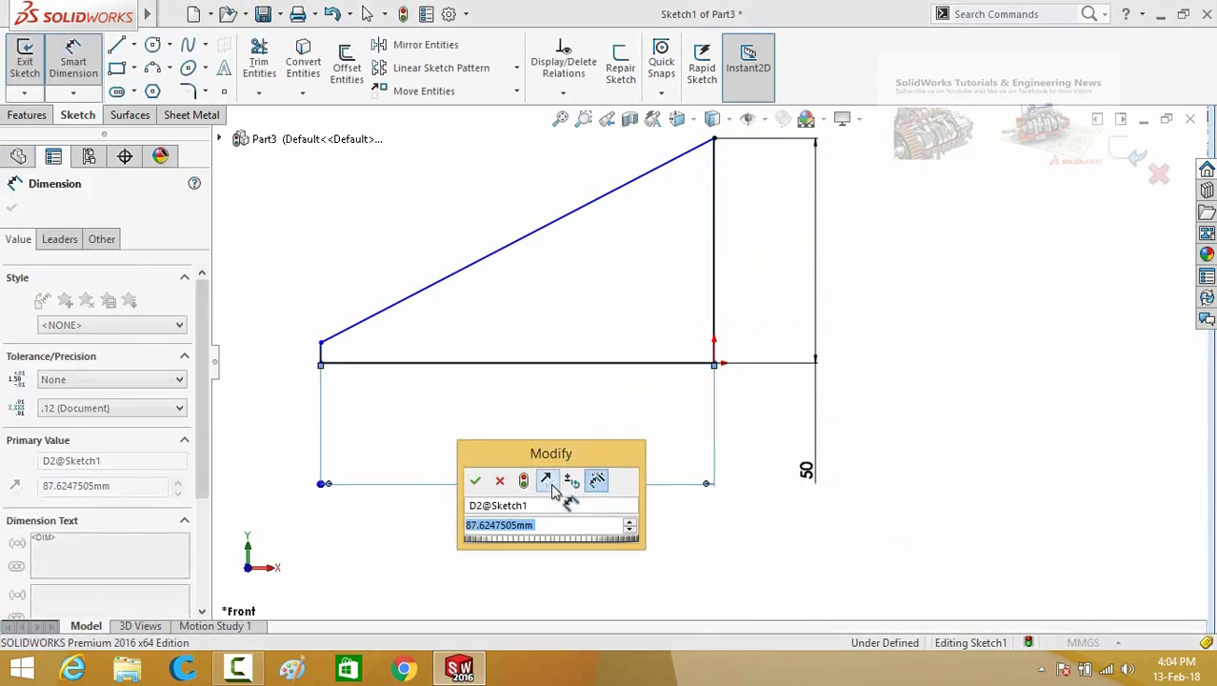
text(75)
key(Return)
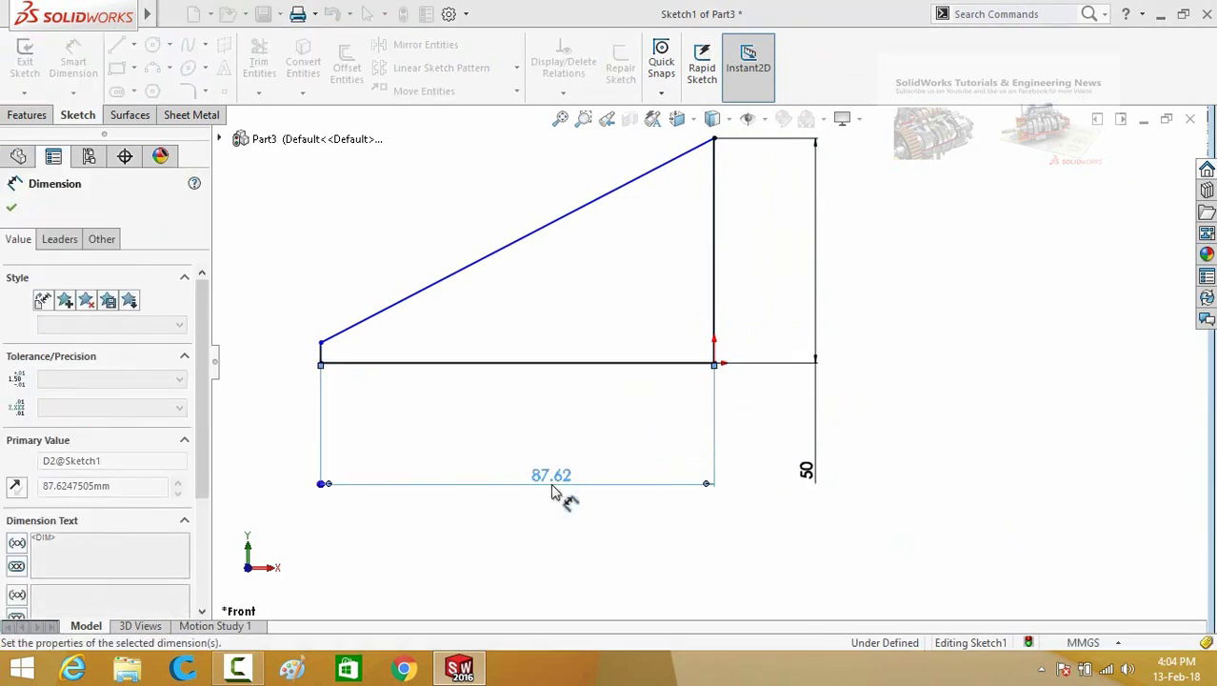
Step: Dimension the short vertical line at the profile's left end to 5 mm
scroll(557, 445, up, 1)
scroll(356, 302, down, 2)
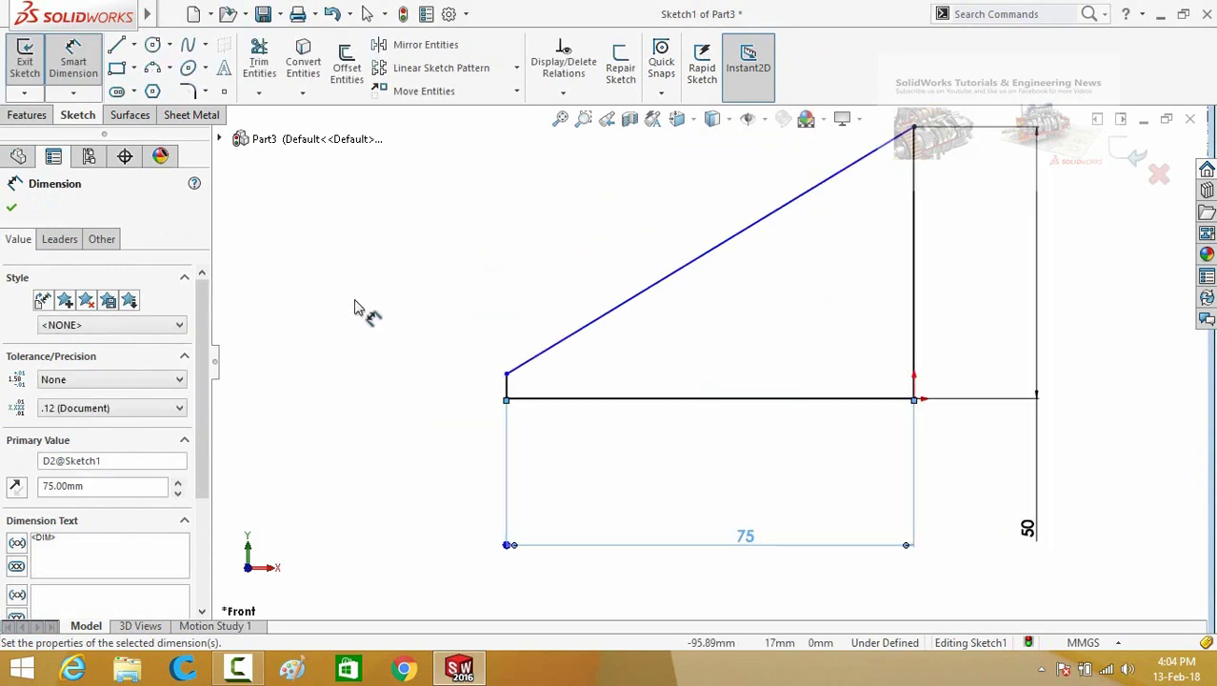
click(506, 387)
click(400, 472)
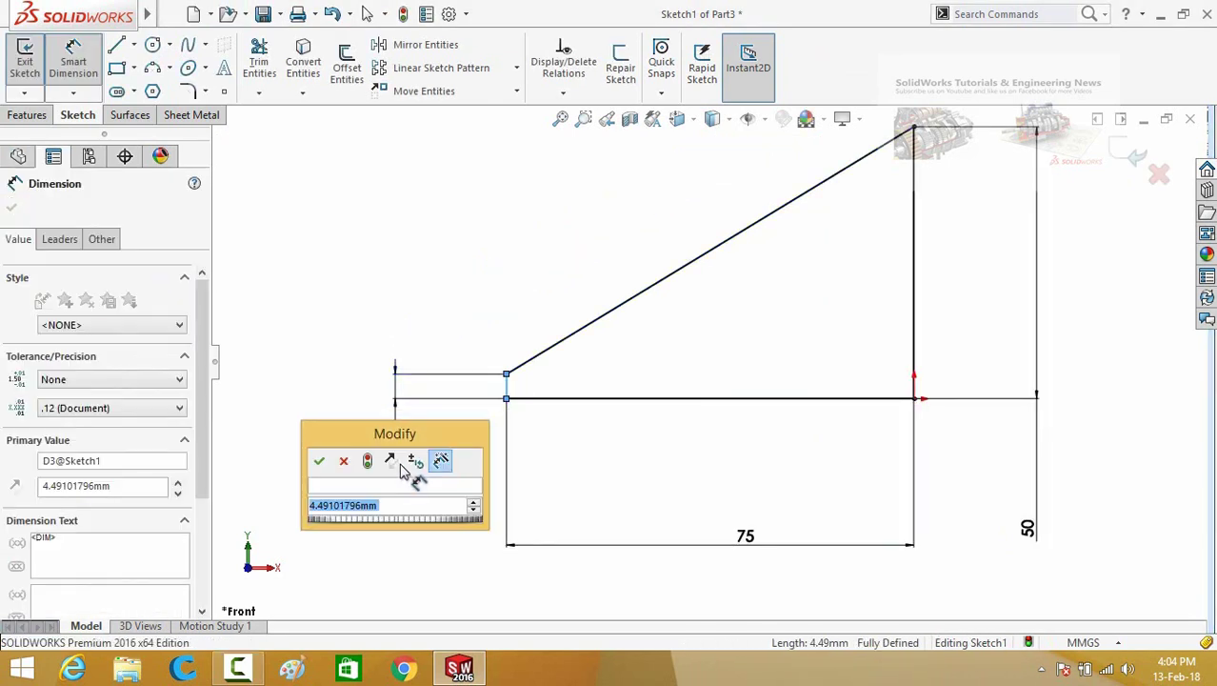
text(5)
click(319, 461)
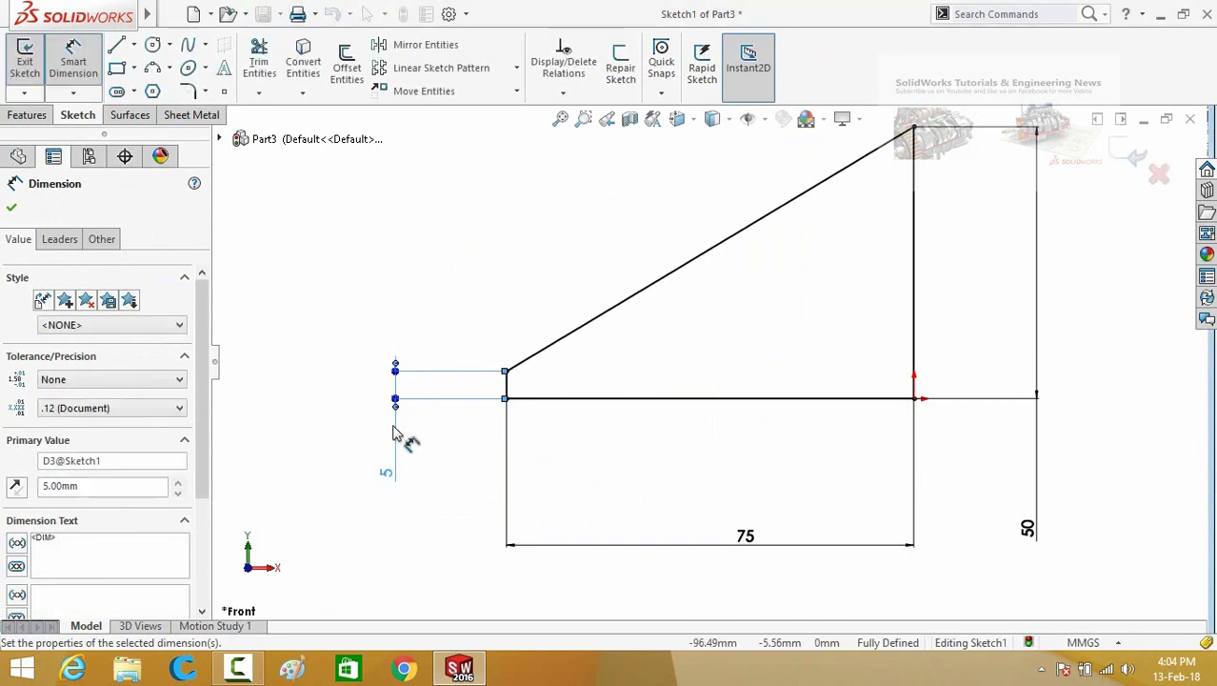
Step: Revolve the profile 360 degrees about its horizontal base line to form a solid truncated cone
key(f)
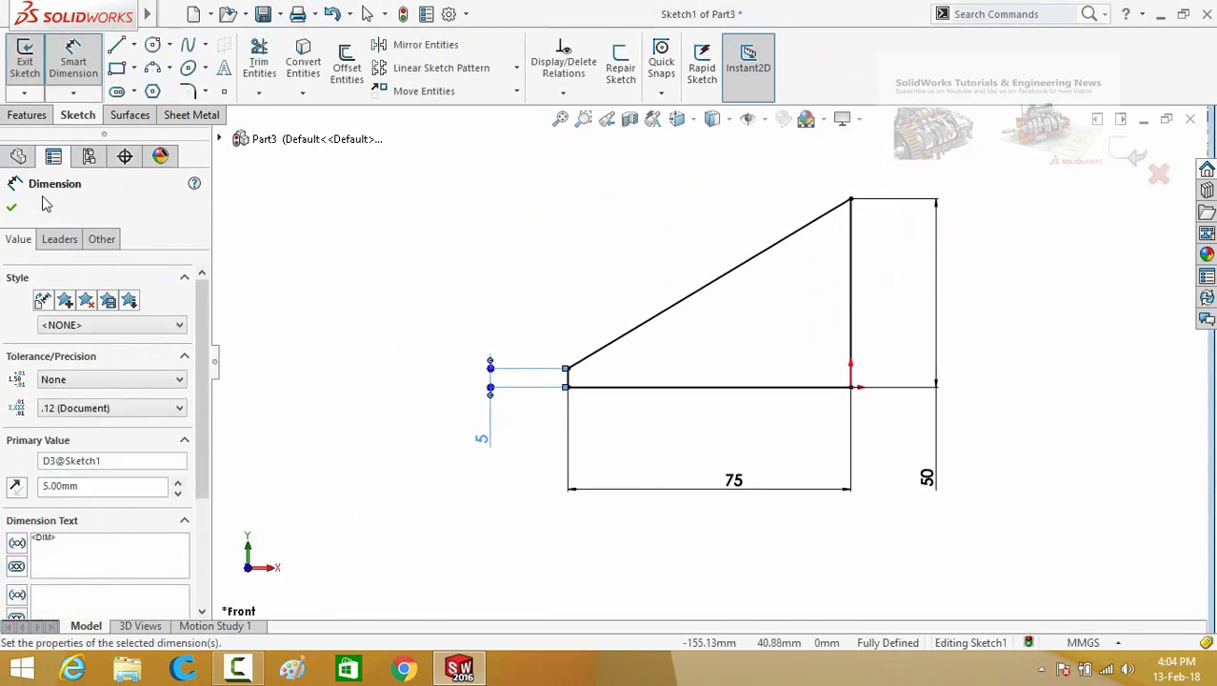
click(27, 115)
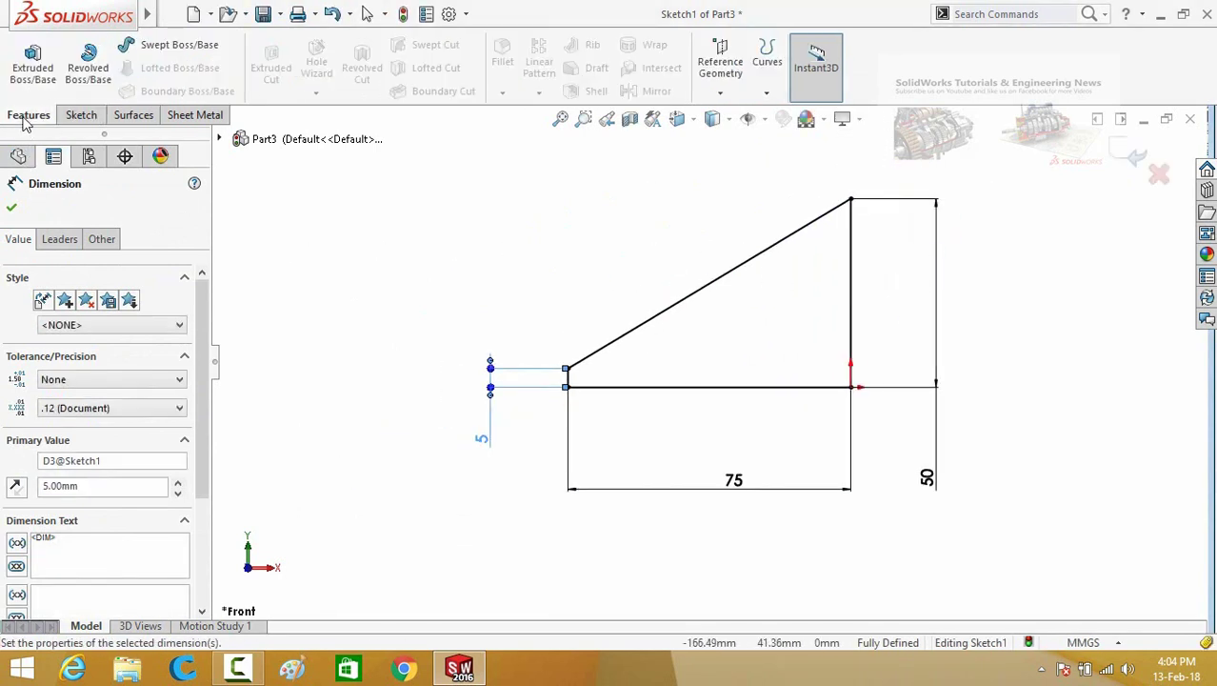
click(88, 83)
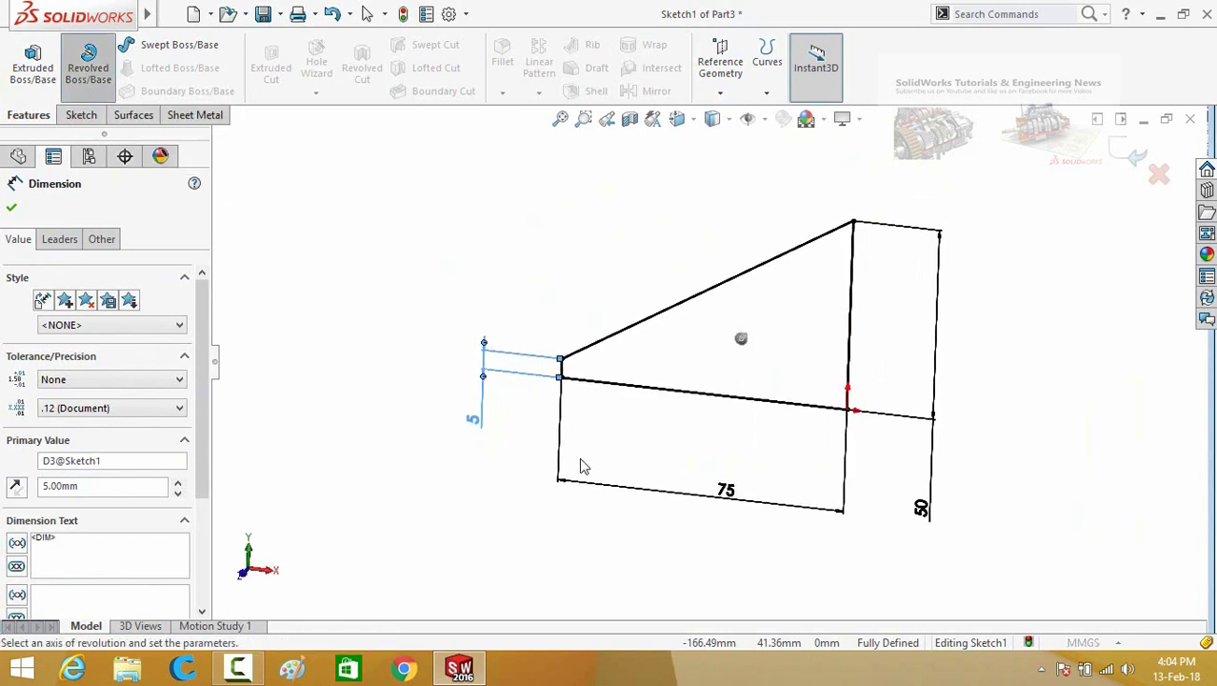
click(657, 386)
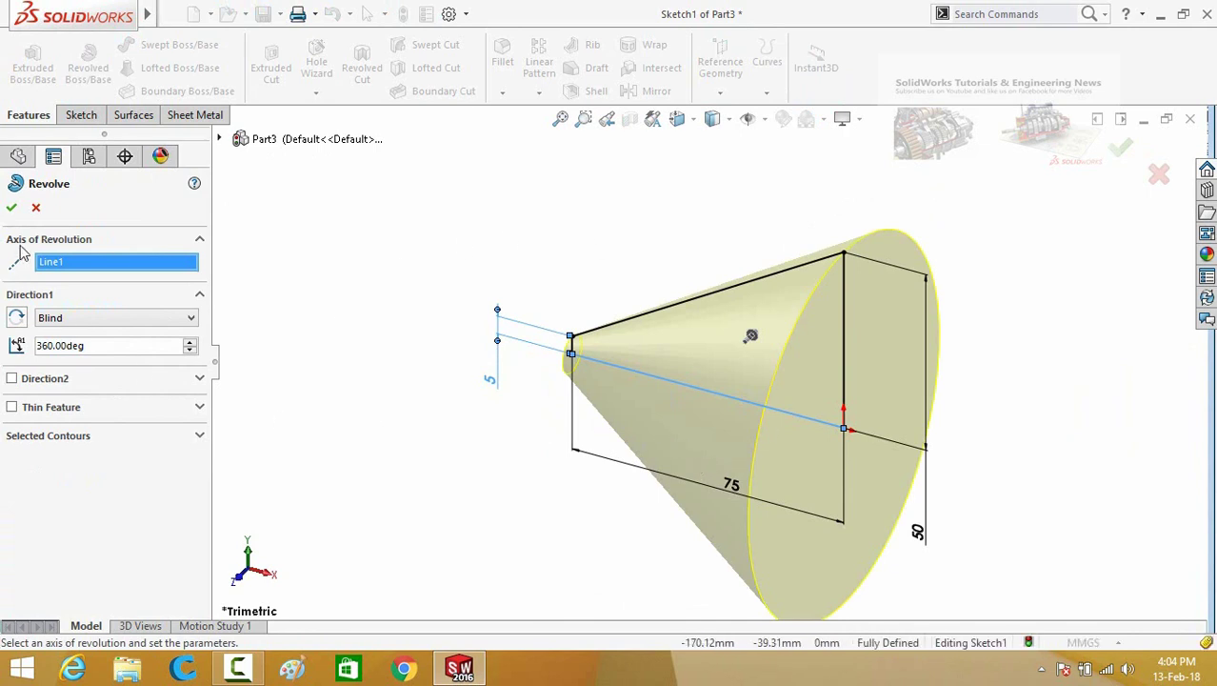
click(12, 208)
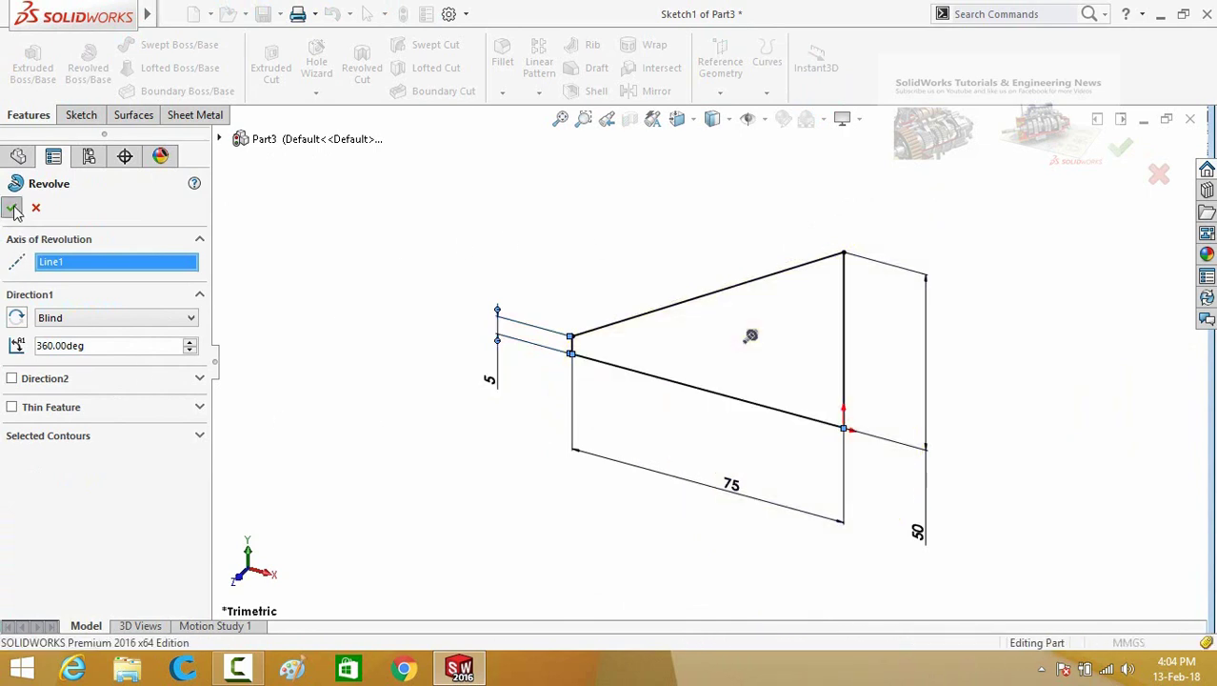
click(516, 383)
Step: Start a sketch on the cone's small end face and draw a circle about 24 mm in diameter centred on the origin
scroll(517, 386, up, 2)
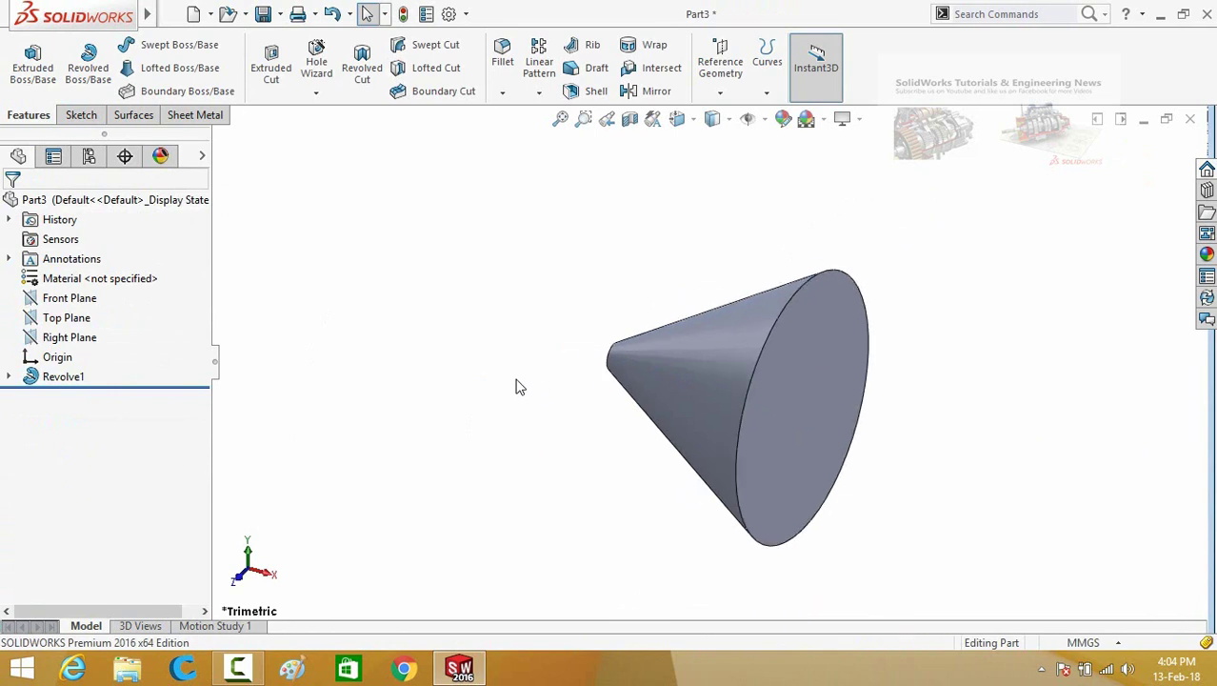
mouse_move(517, 386)
middle_down()
mouse_move(529, 316)
mouse_move(625, 218)
mouse_move(614, 299)
middle_up()
scroll(615, 343, down, 2)
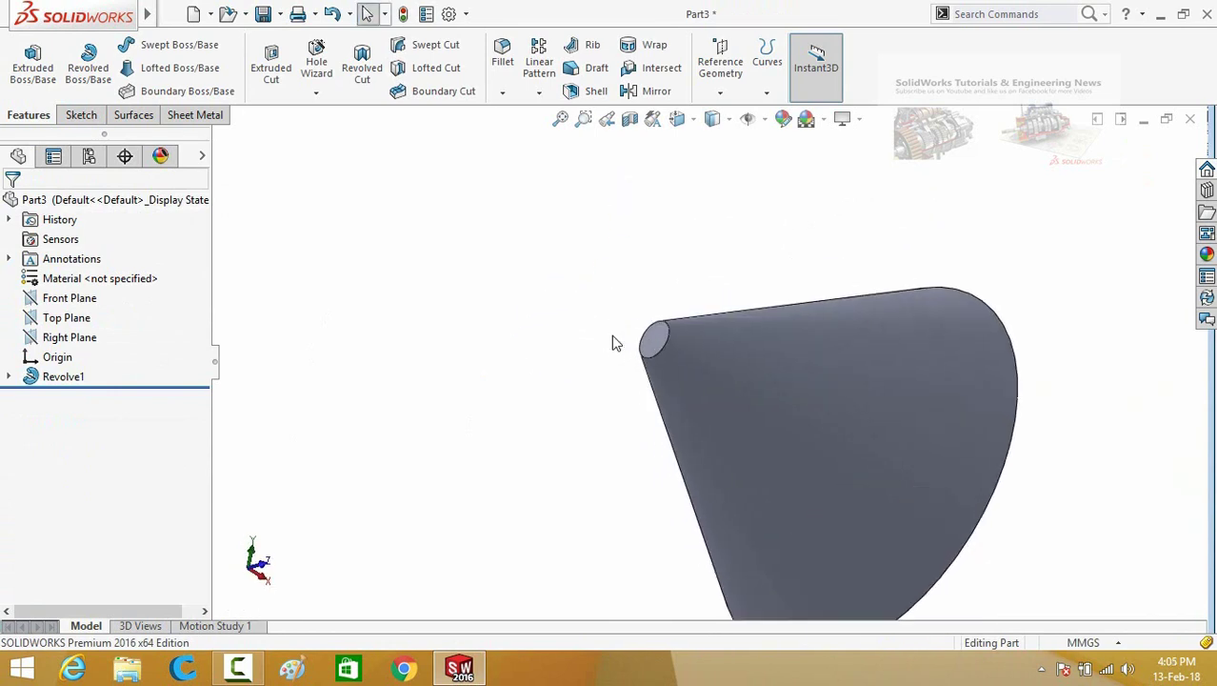
click(654, 341)
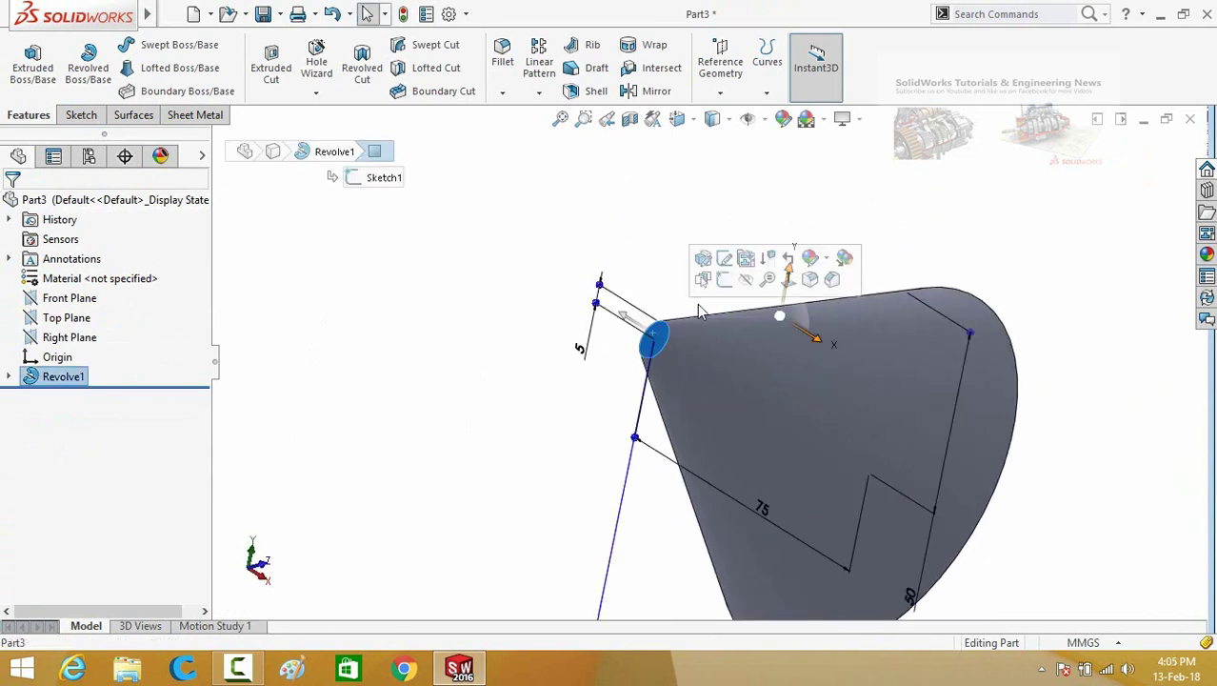
click(740, 281)
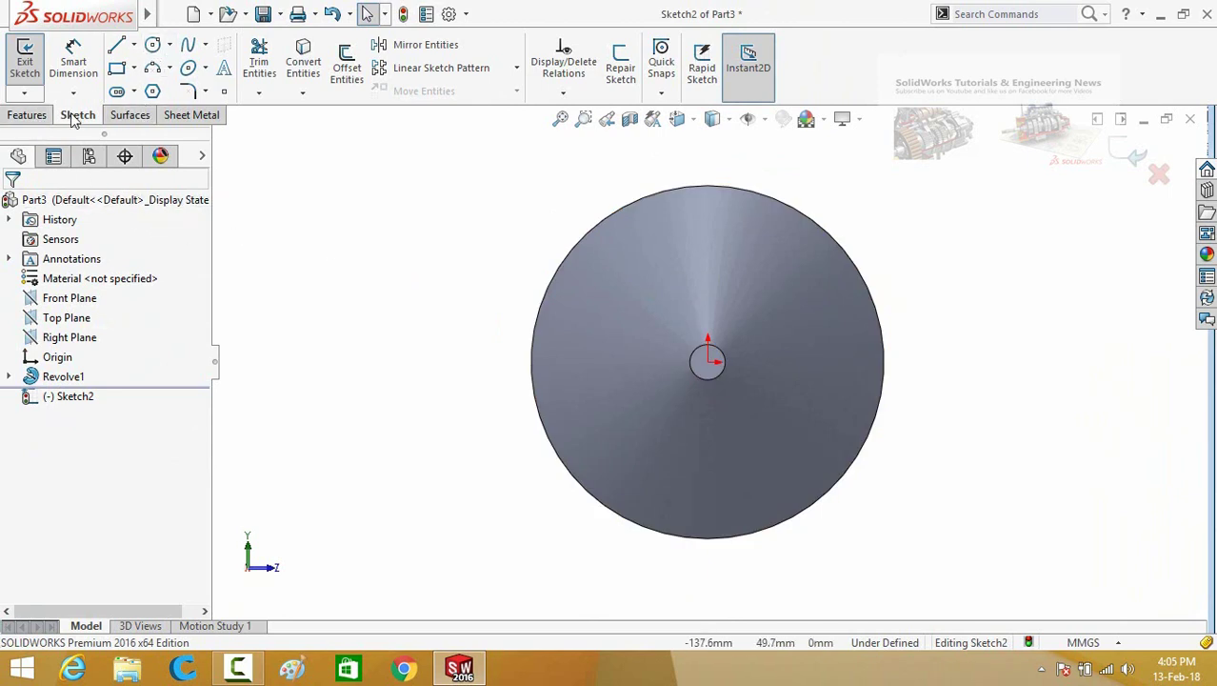
click(153, 44)
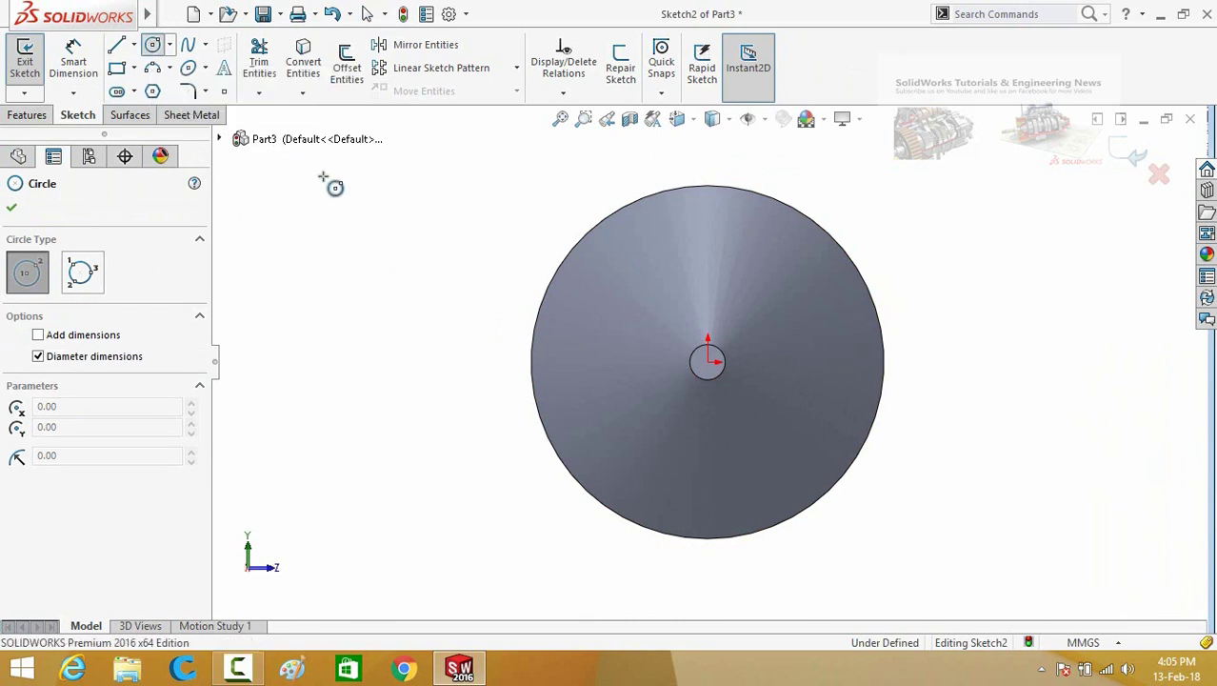
click(708, 362)
click(708, 405)
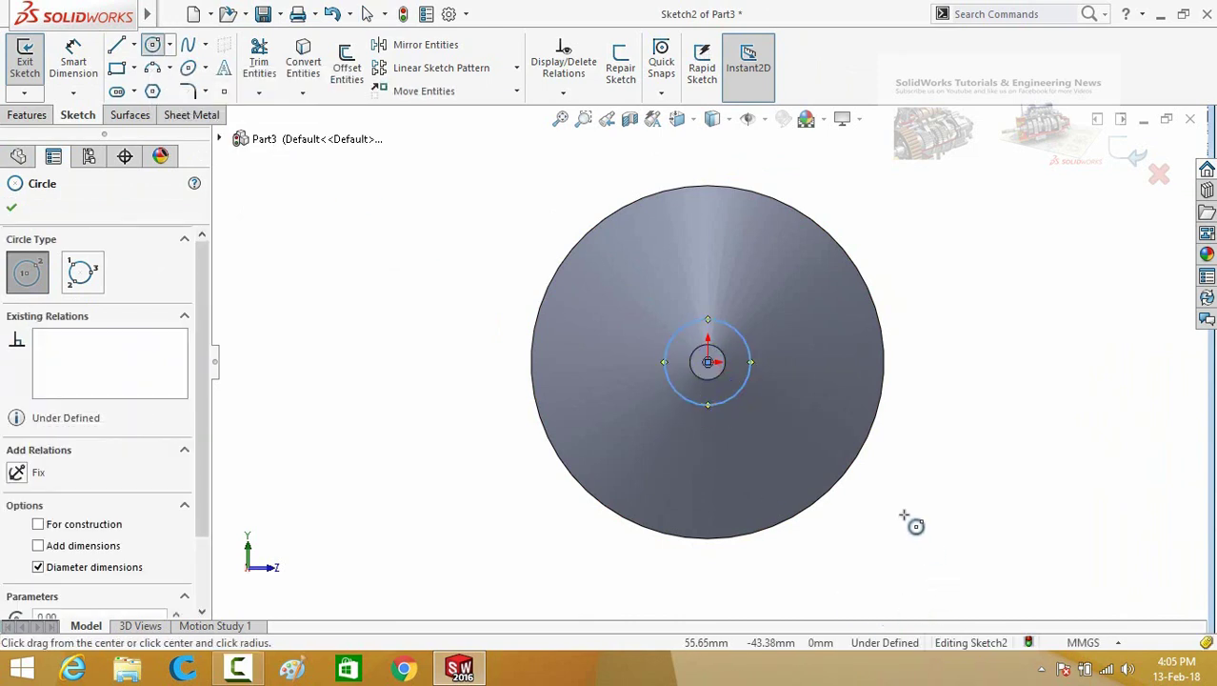
Step: Set the diameter of the circle on the small end face to 10 mm
key(Escape)
key(d)
click(727, 401)
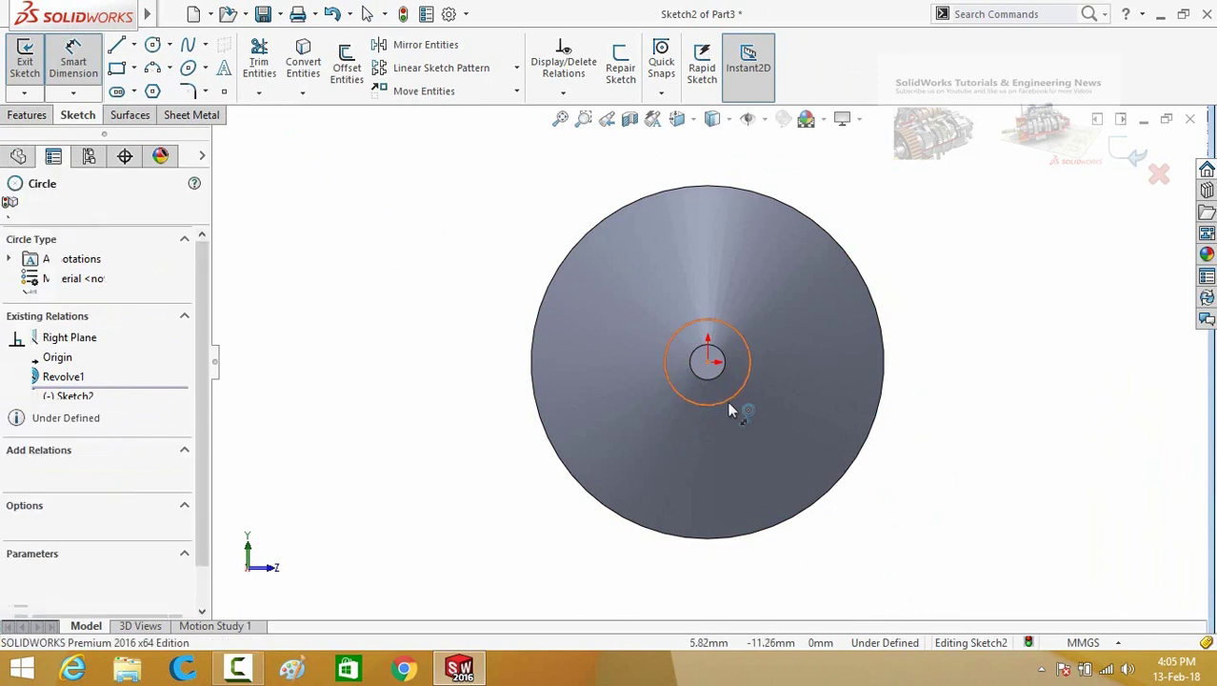
click(1000, 493)
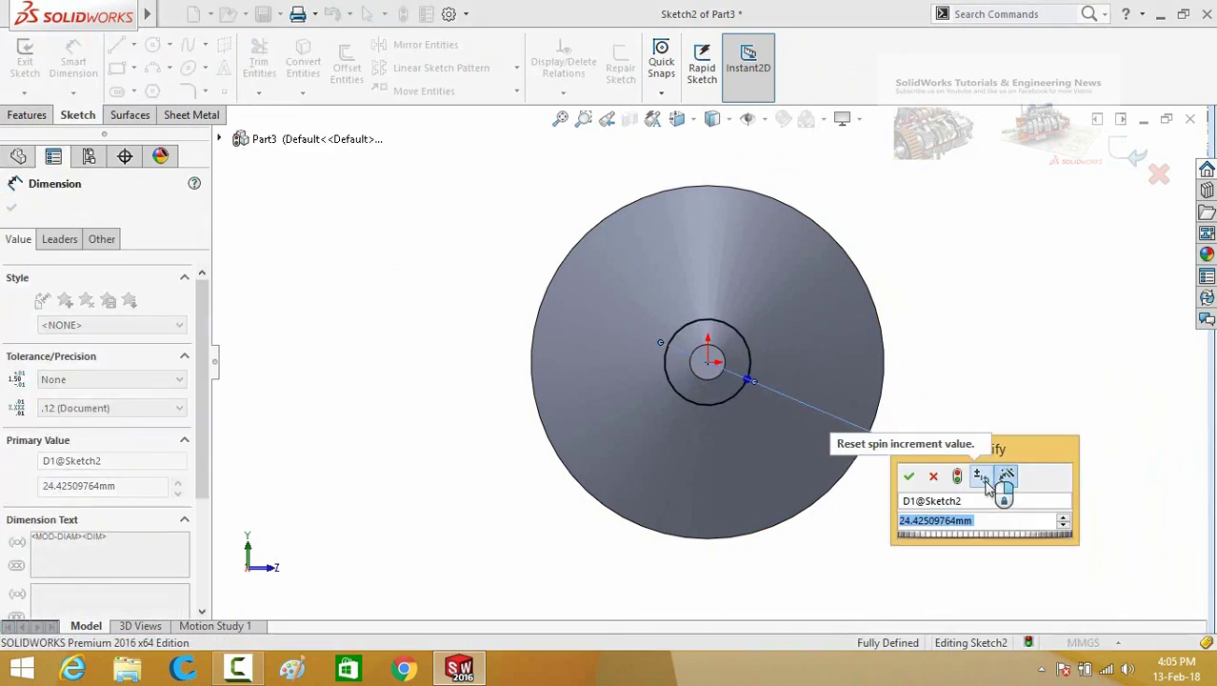
text(10)
key(Return)
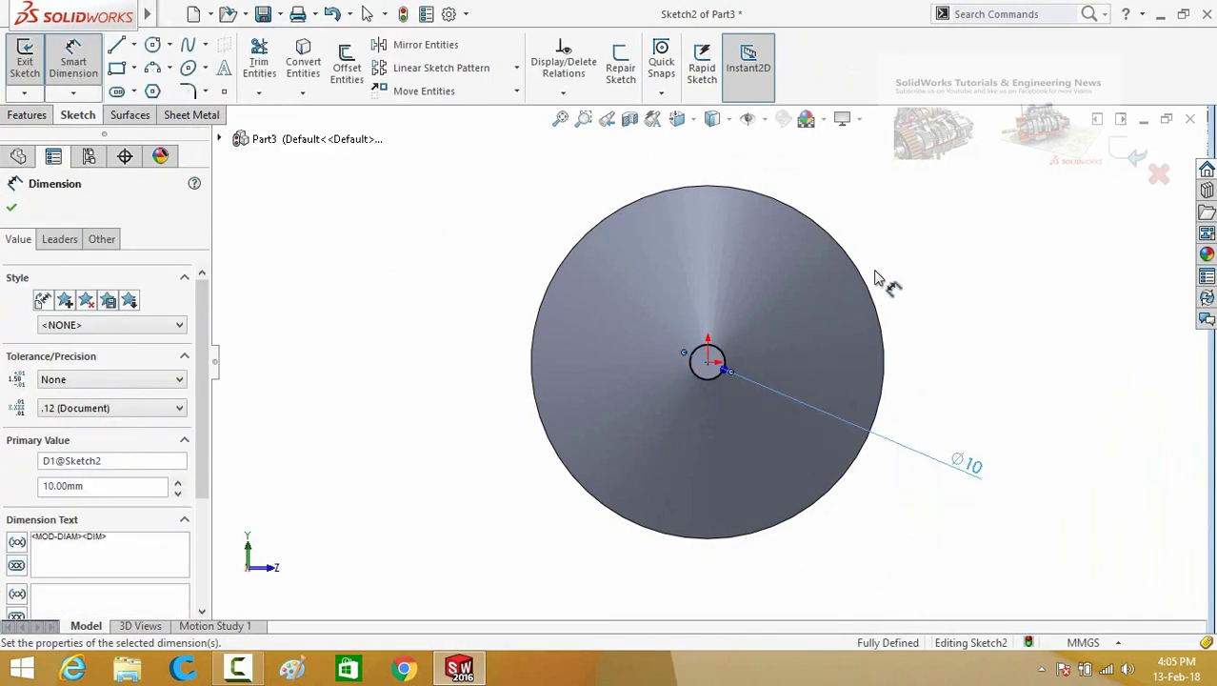
key(Escape)
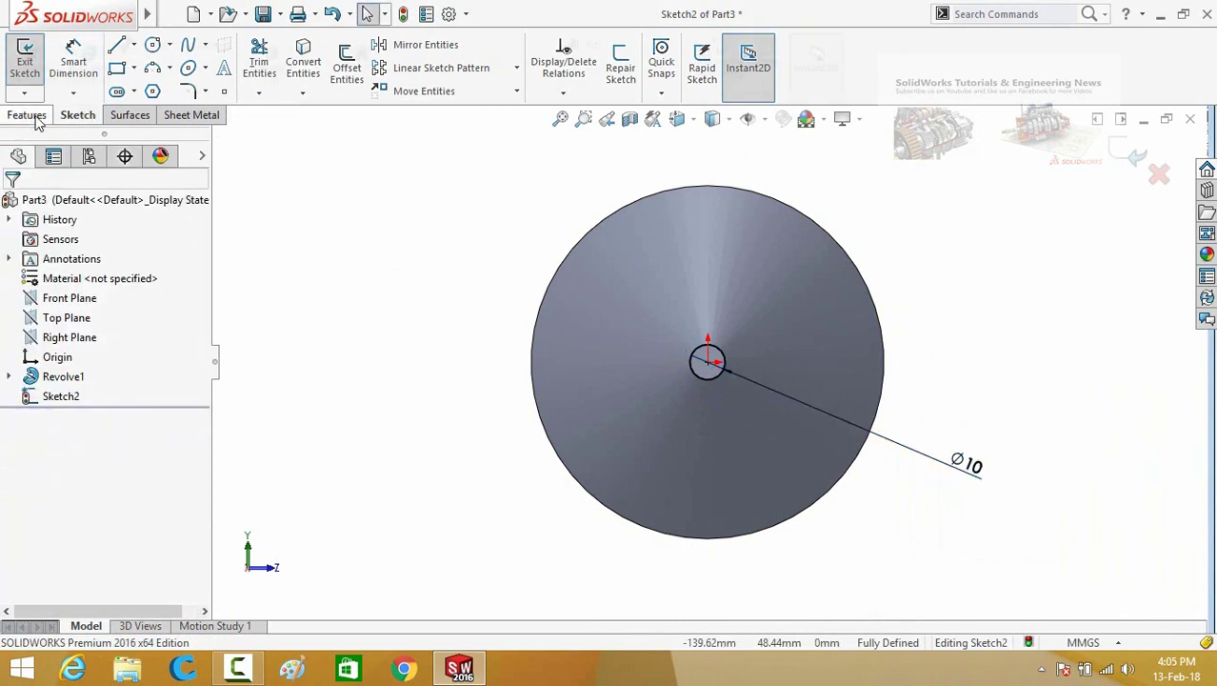
click(29, 115)
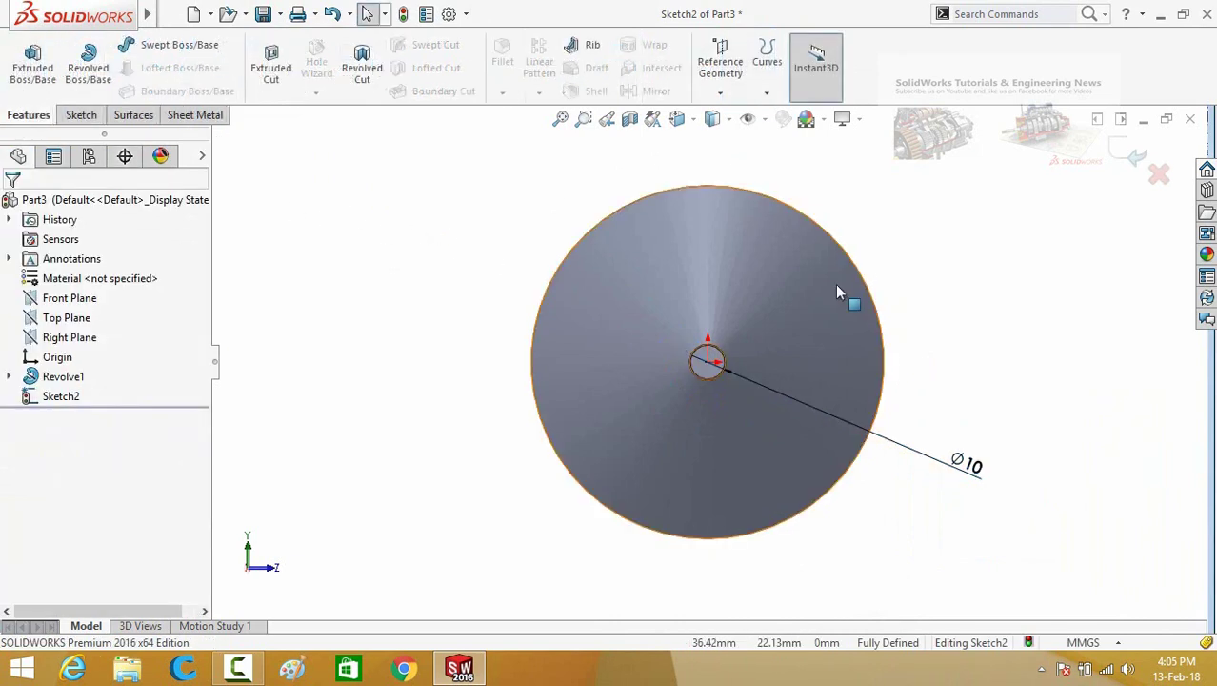
Step: Start a helix from the 10 mm circle with variable pitch and set the pitch at its start to 0 mm
click(776, 76)
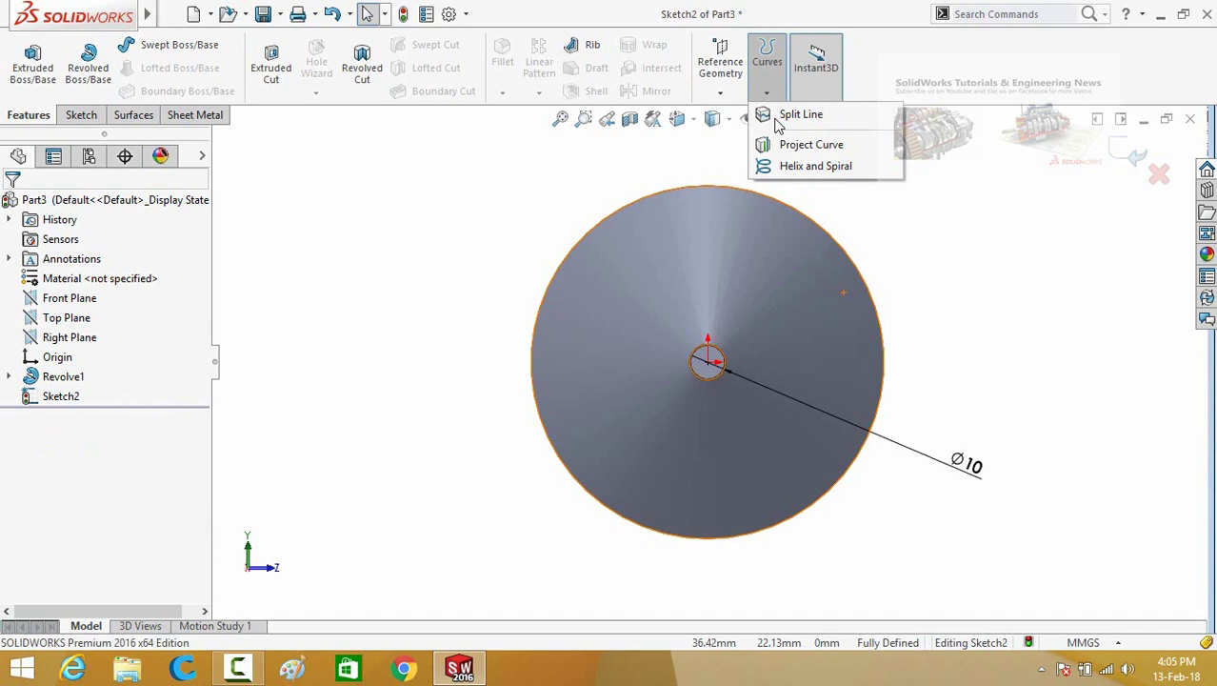
click(793, 168)
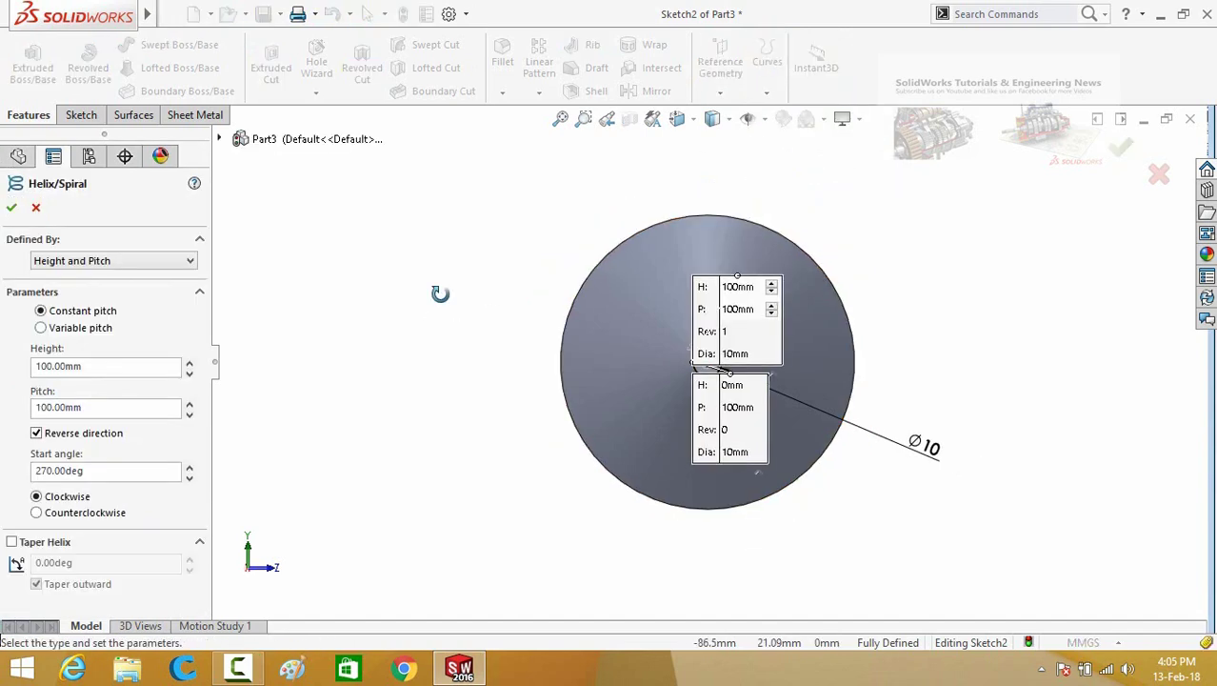
middle_drag(440, 293, 352, 332)
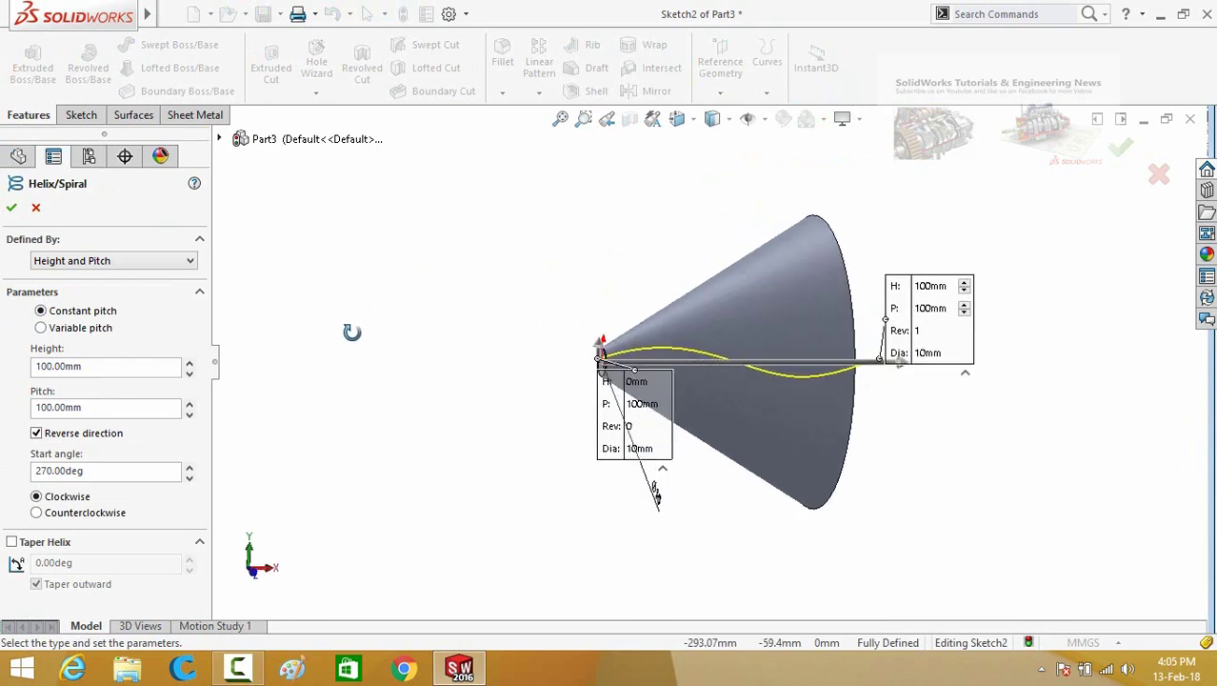
click(40, 329)
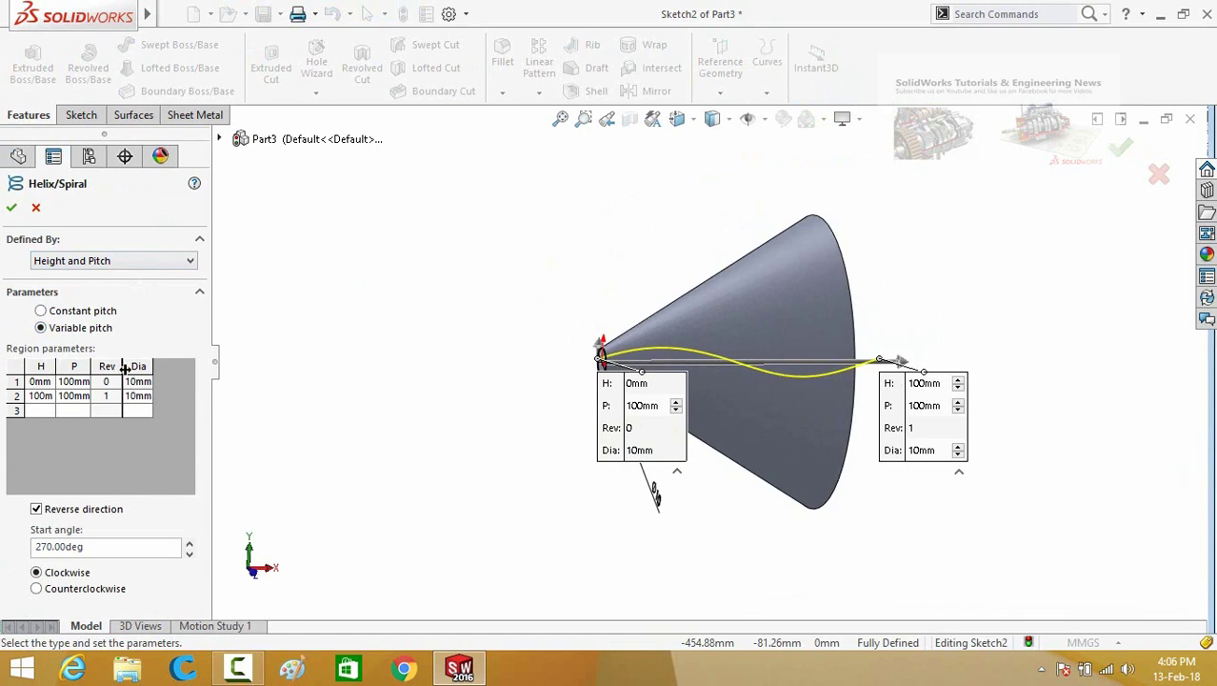
click(76, 381)
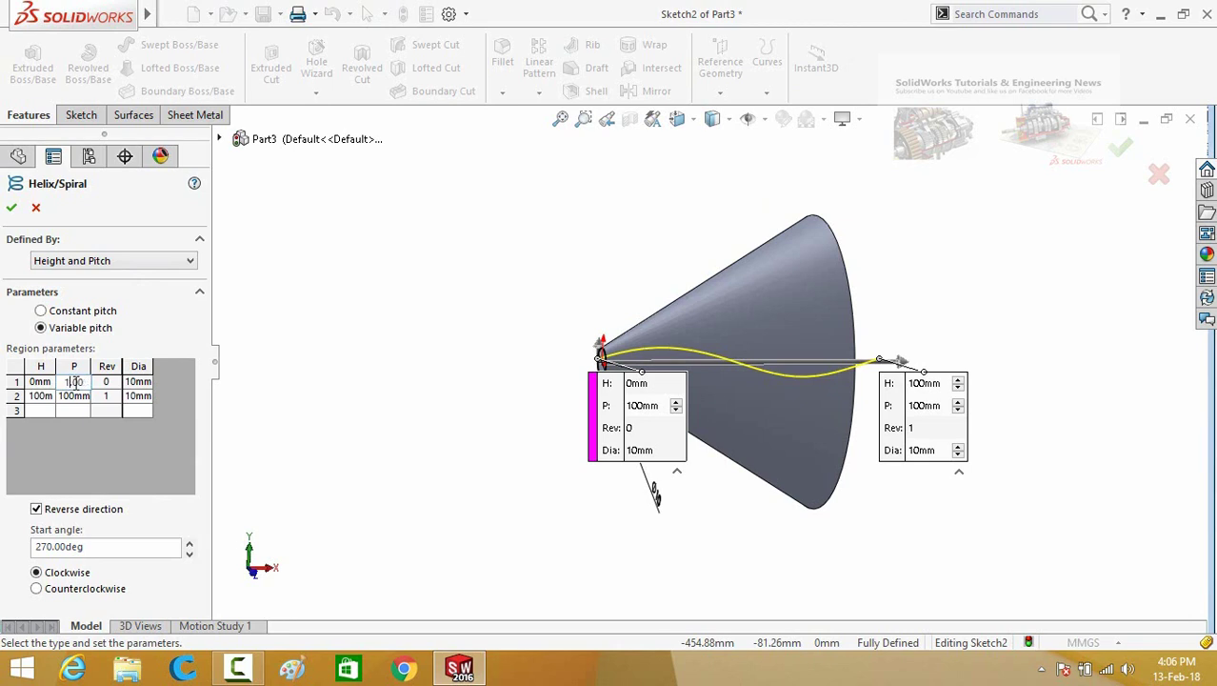
click(333, 399)
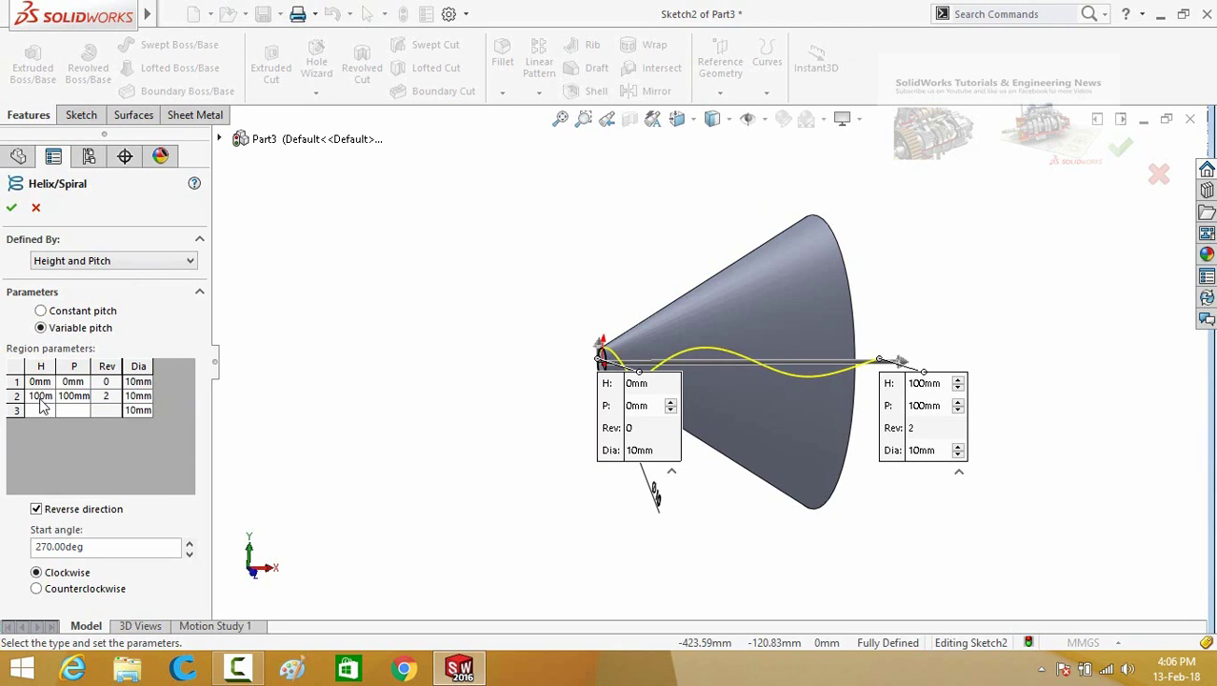
Step: Set the pitch at the helix's end to 75 mm and the end diameter to 100 mm
click(73, 397)
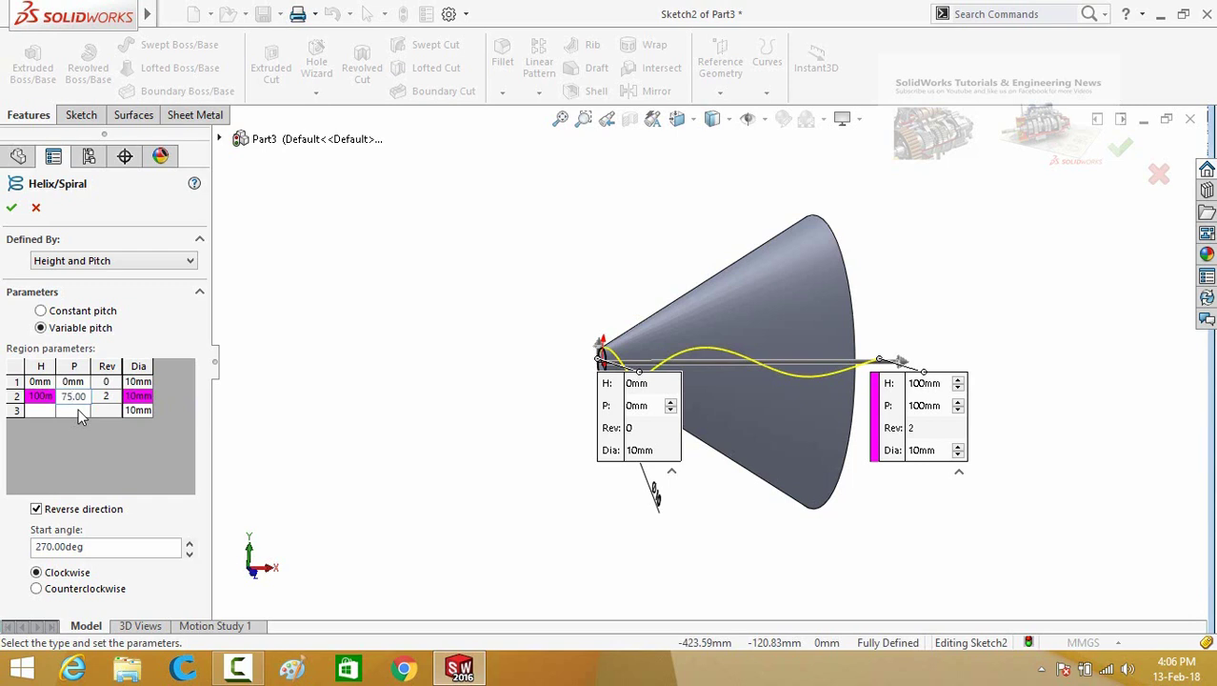
click(361, 459)
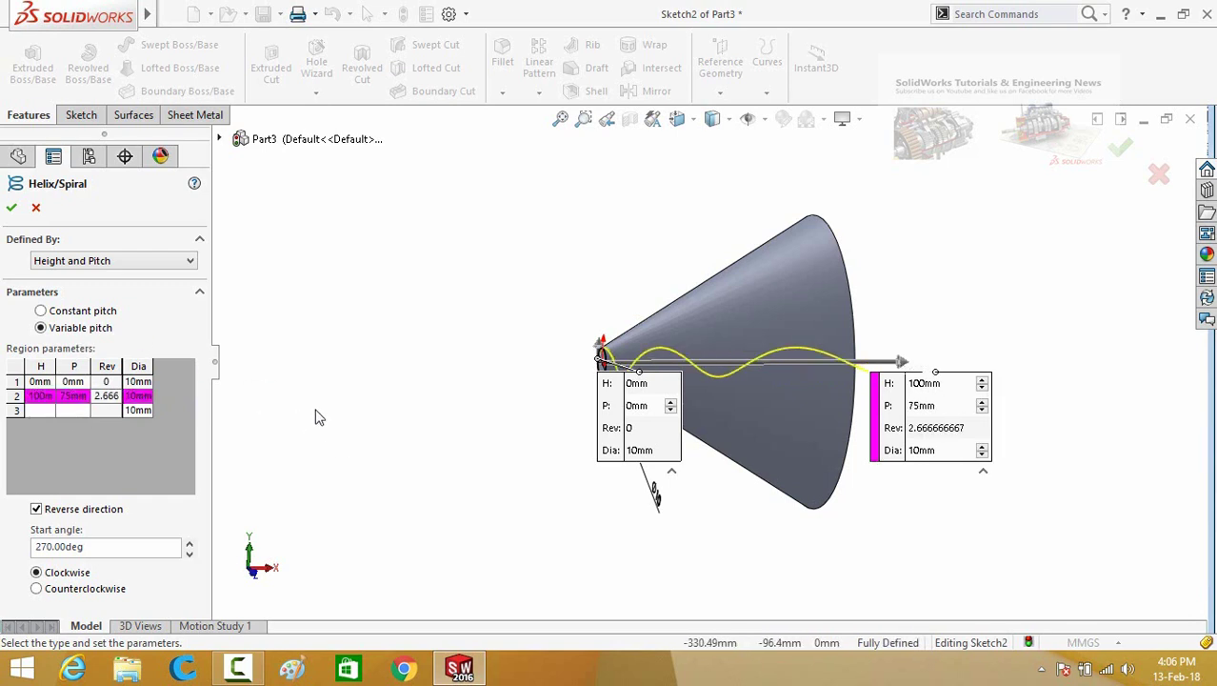
click(134, 397)
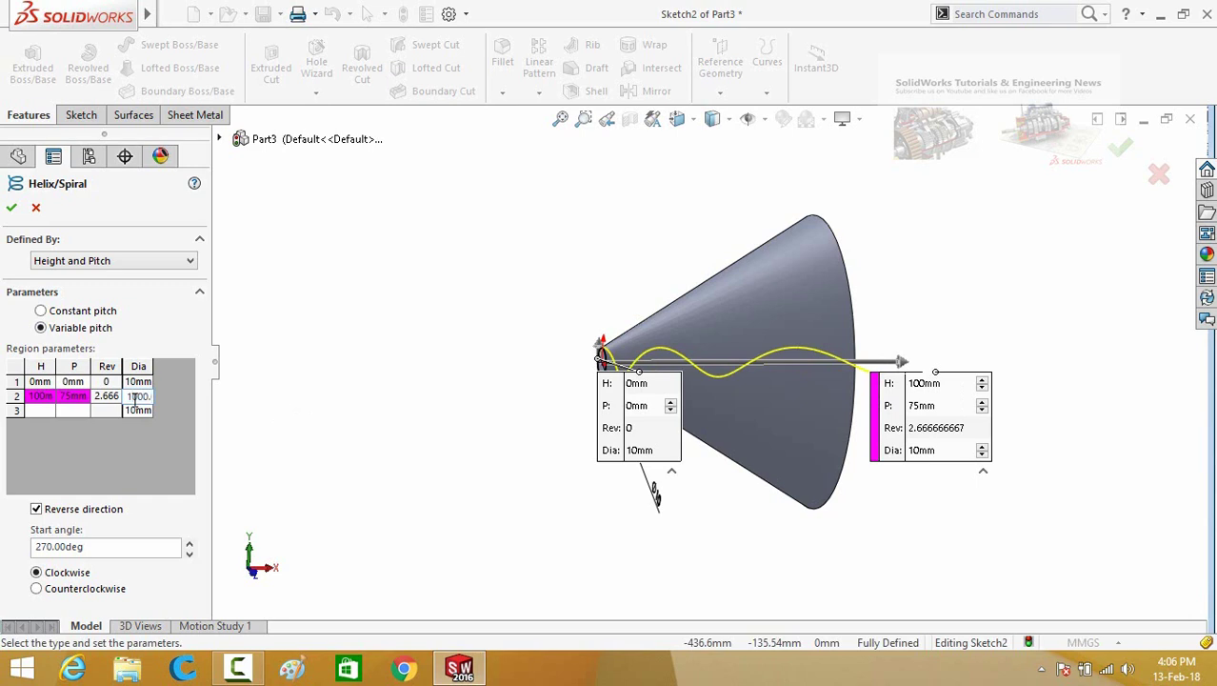
click(347, 414)
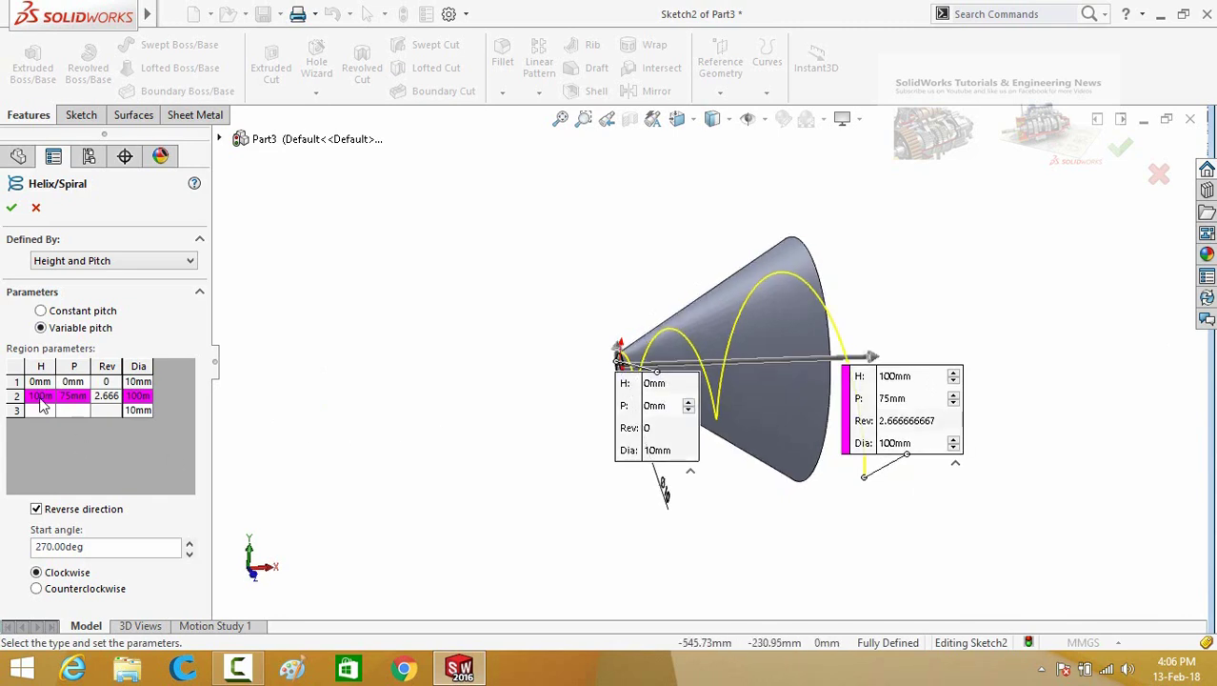
Step: Set the helix's end height to 75 mm and create the tapering curve along the cone
click(40, 396)
key(BackSpace)
key(BackSpace)
key(BackSpace)
text(75)
click(363, 421)
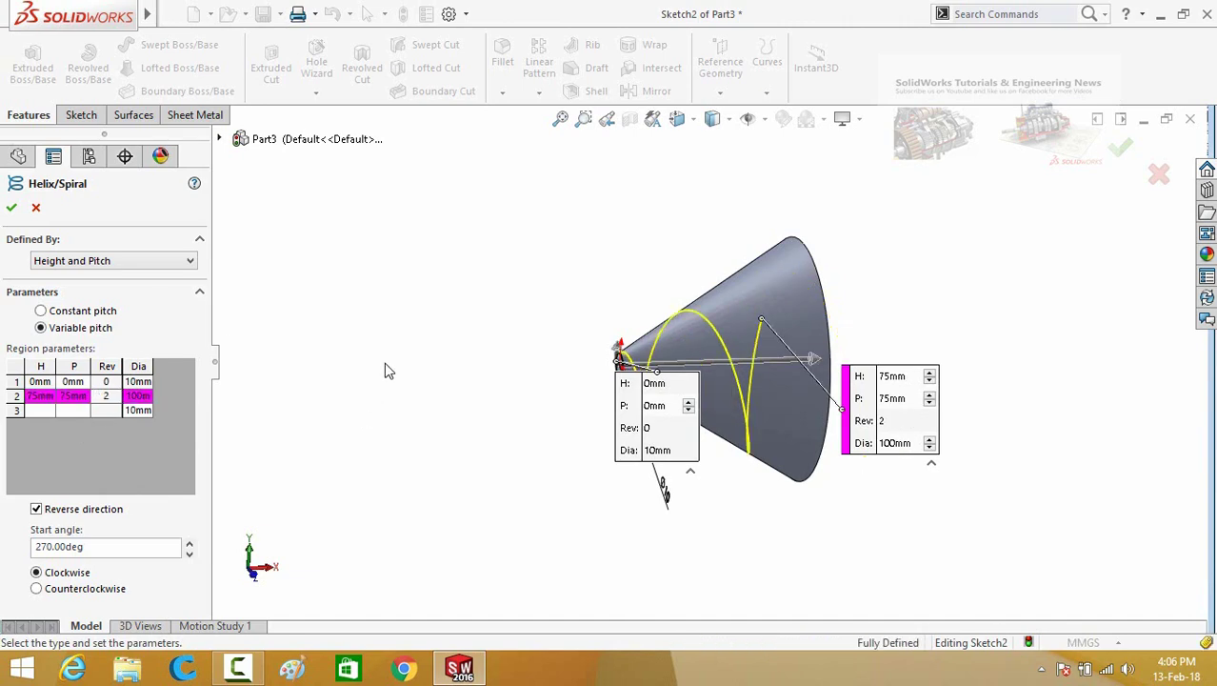
middle_drag(430, 338, 438, 364)
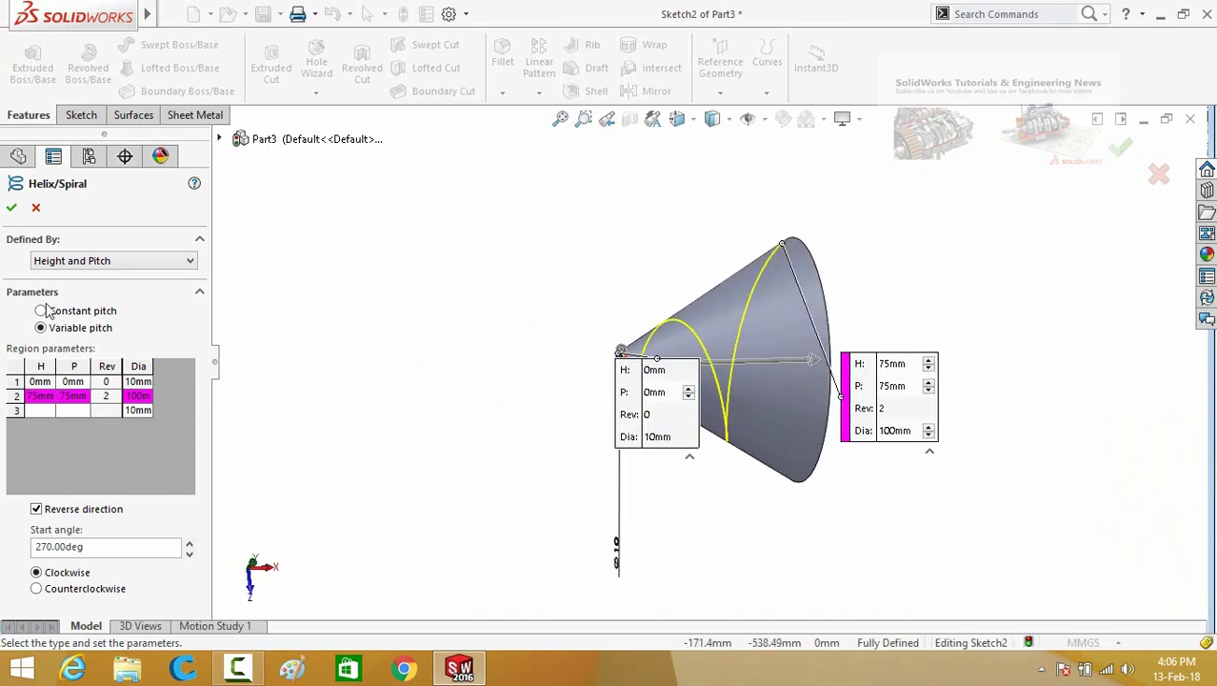
click(13, 208)
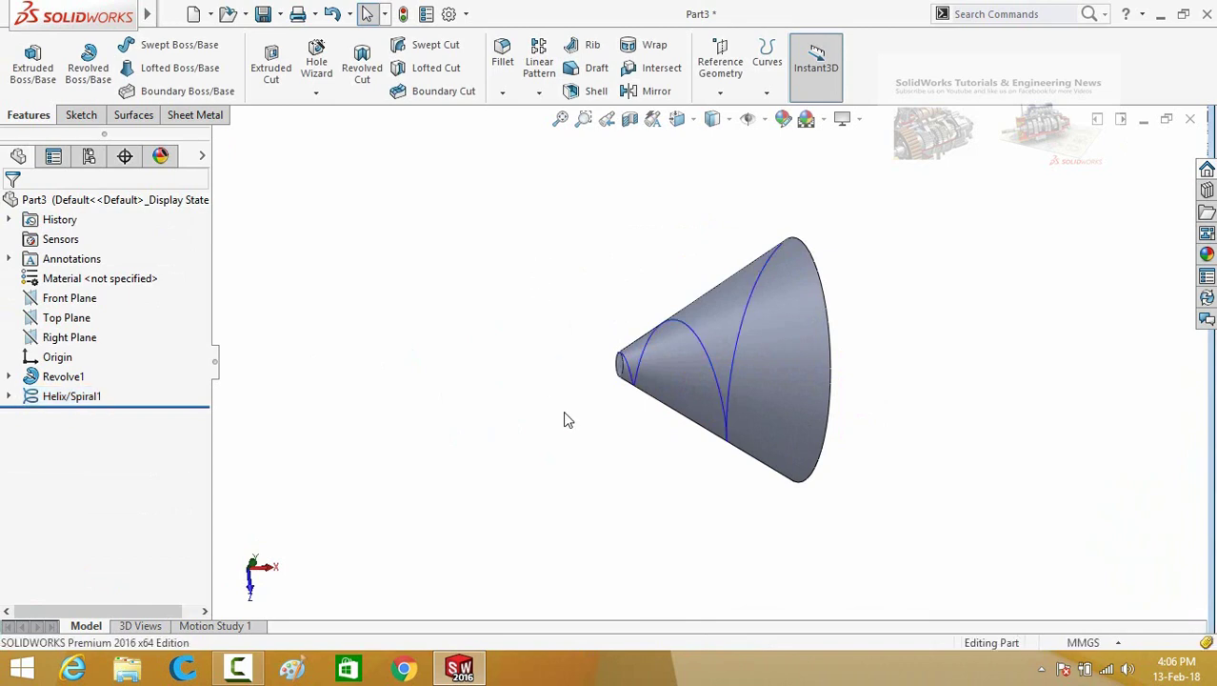
Step: Create a reference plane perpendicular to the helix and coincident with its start point at the cone's small end
middle_drag(579, 369, 614, 317)
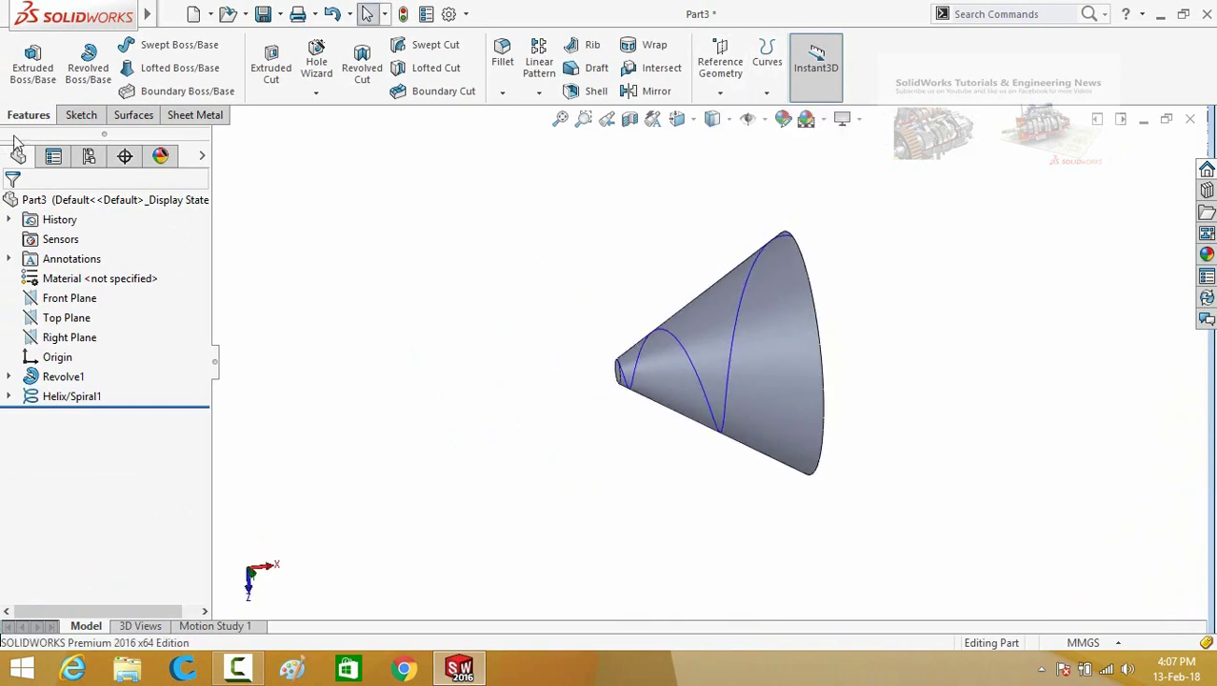
click(720, 92)
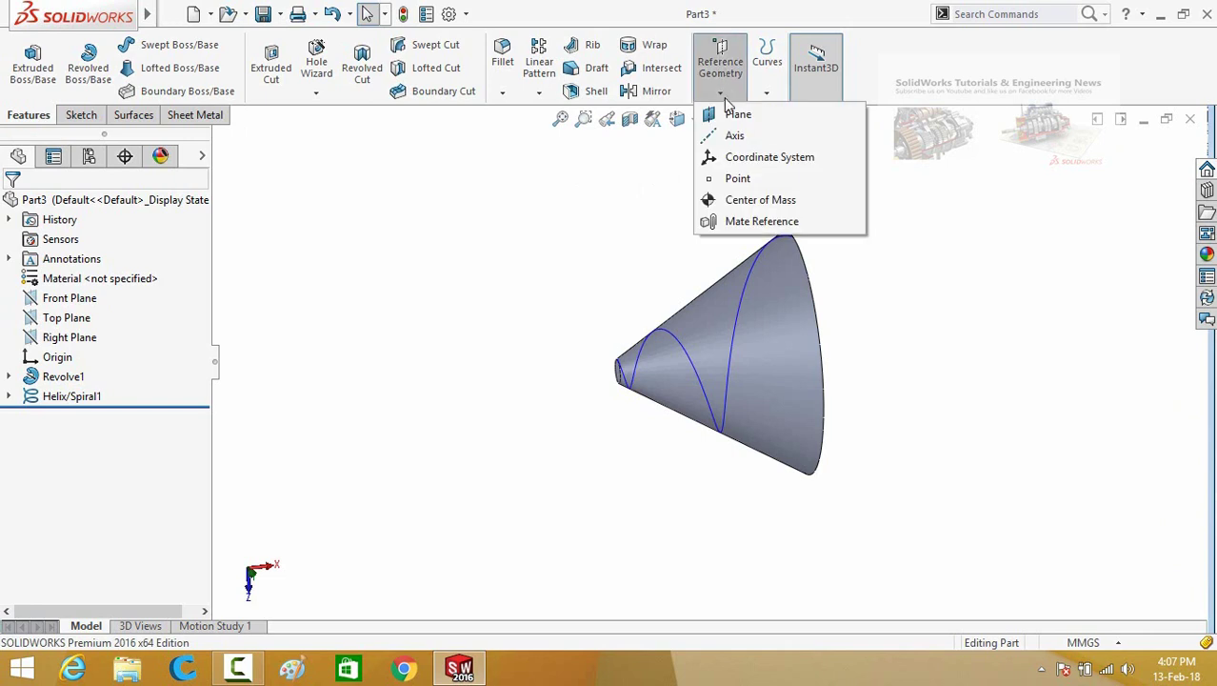
click(728, 115)
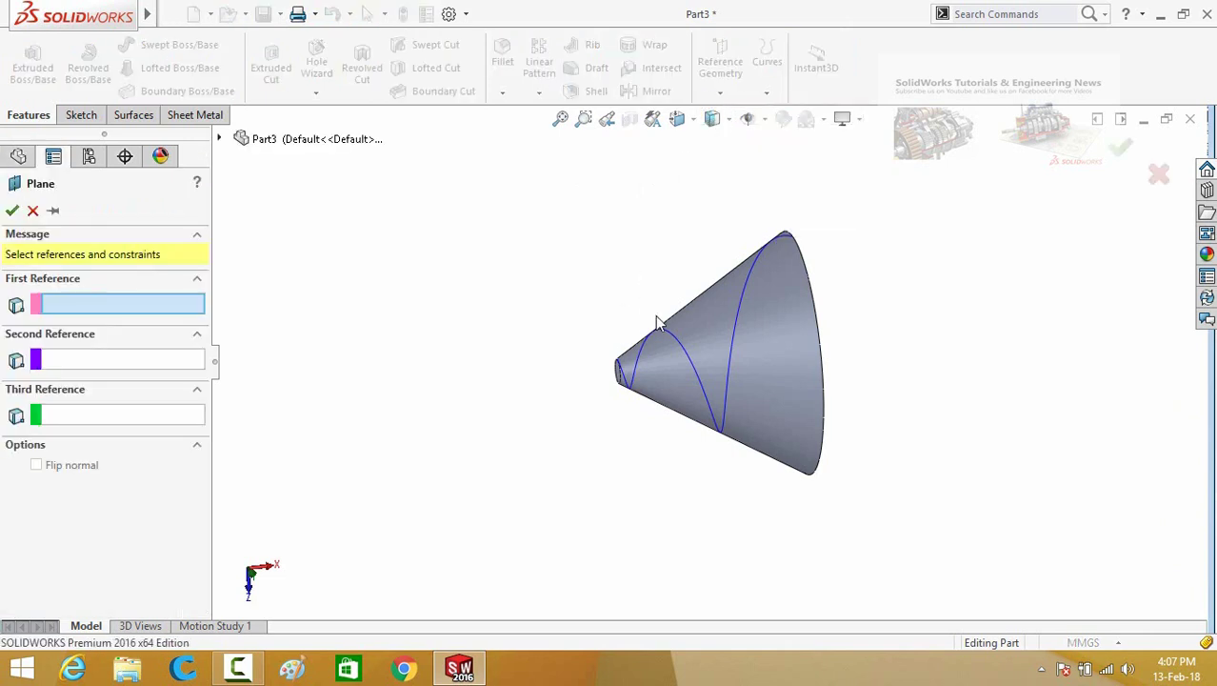
click(666, 350)
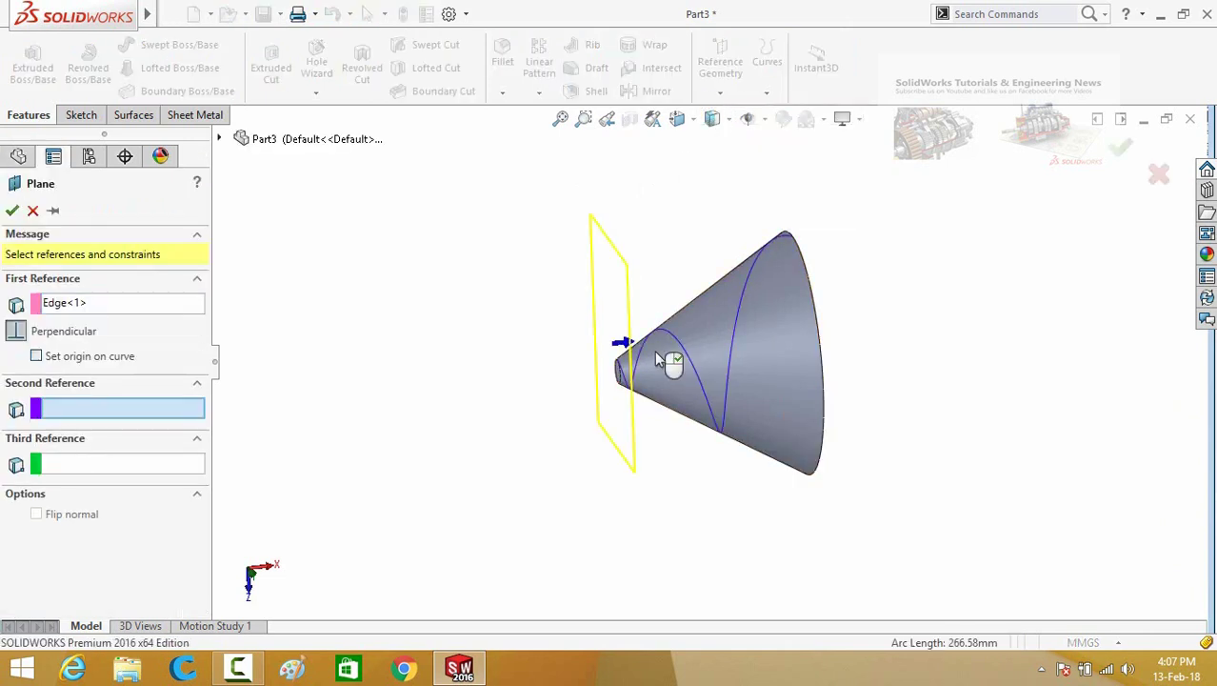
scroll(553, 378, down, 3)
middle_drag(551, 345, 641, 394)
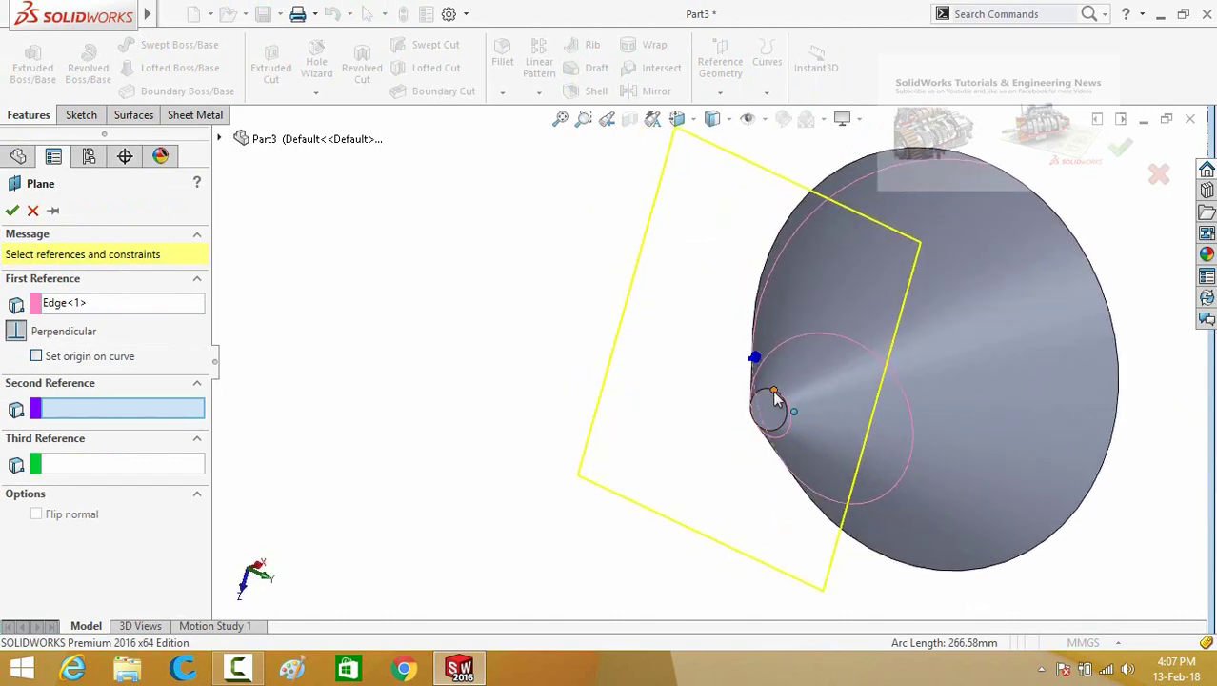
click(774, 393)
scroll(555, 418, up, 3)
middle_drag(555, 418, 510, 333)
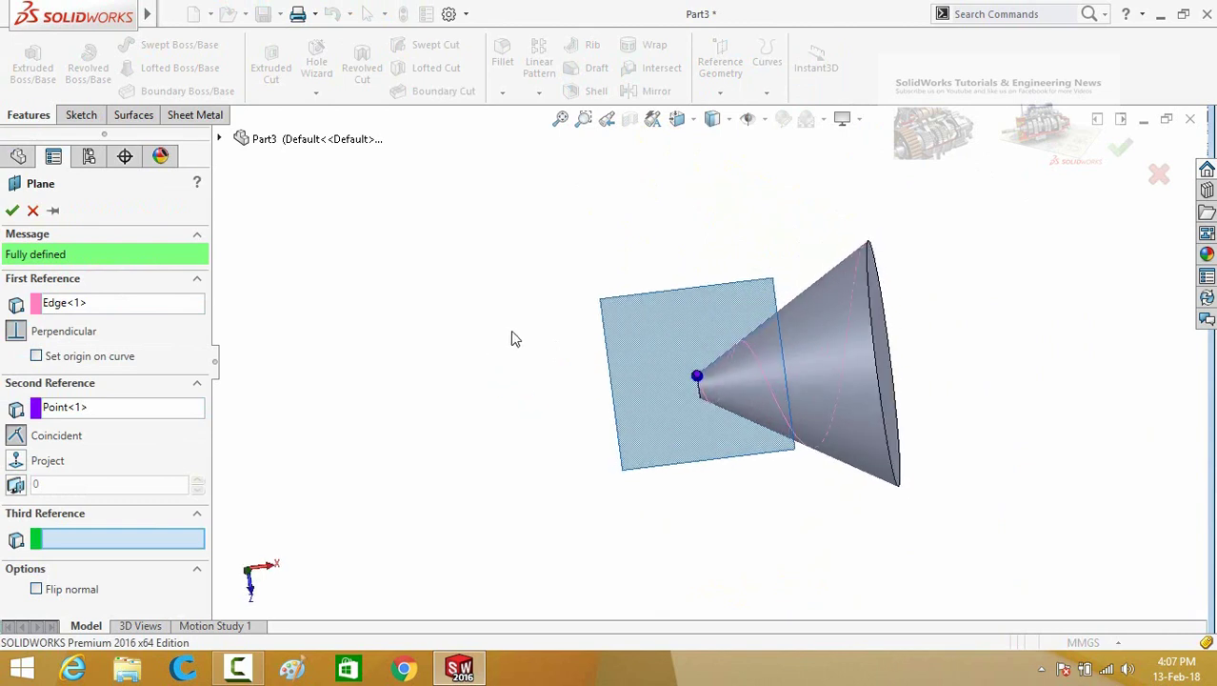
click(12, 211)
click(537, 393)
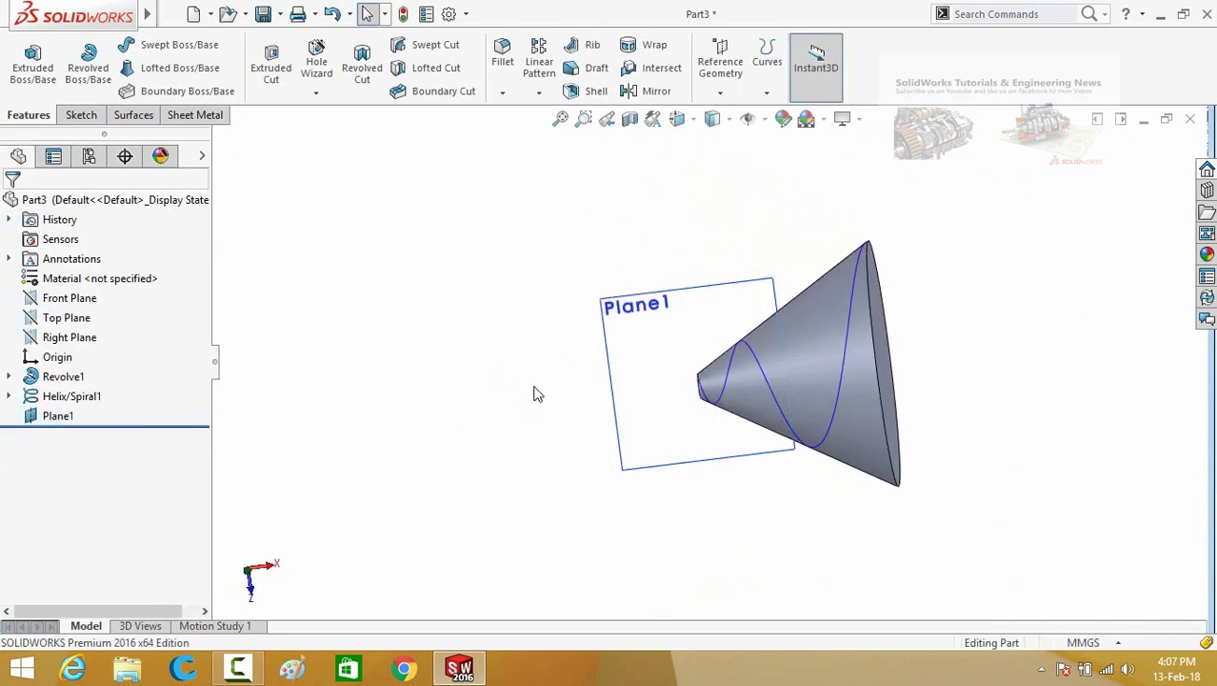
Step: Start a sketch on the new plane and draw a tilted four-line closed profile, about 32 by 12 mm, overlapping the cone's small end
click(645, 400)
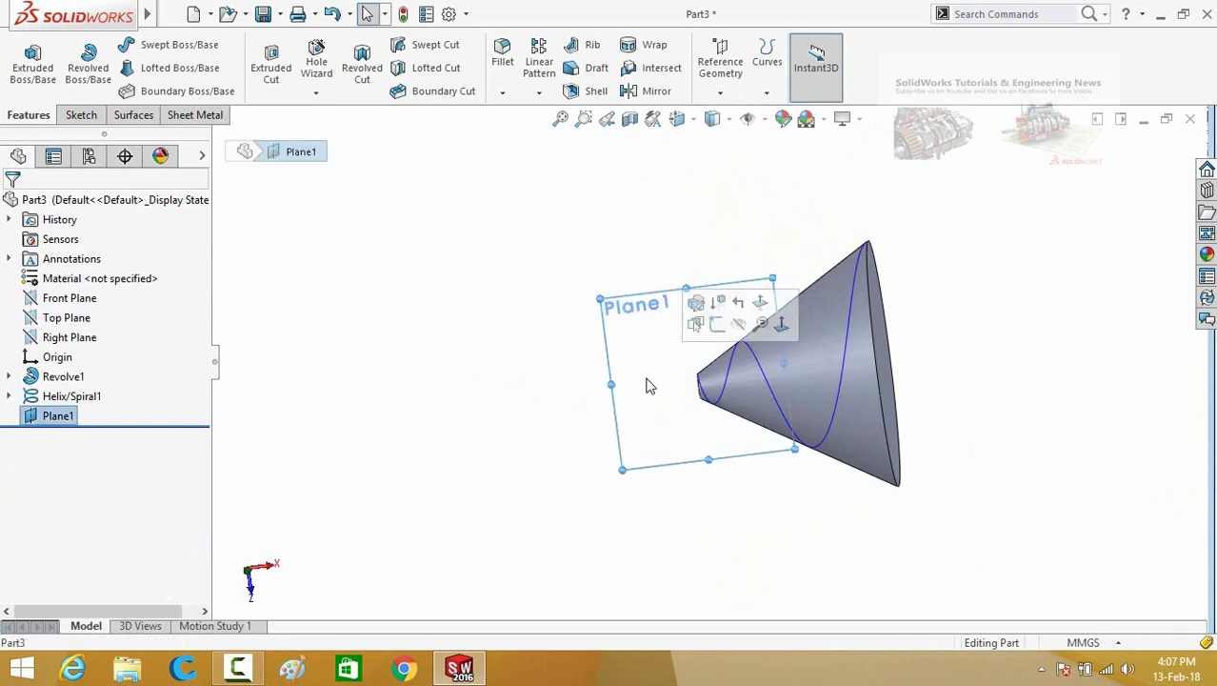
click(717, 326)
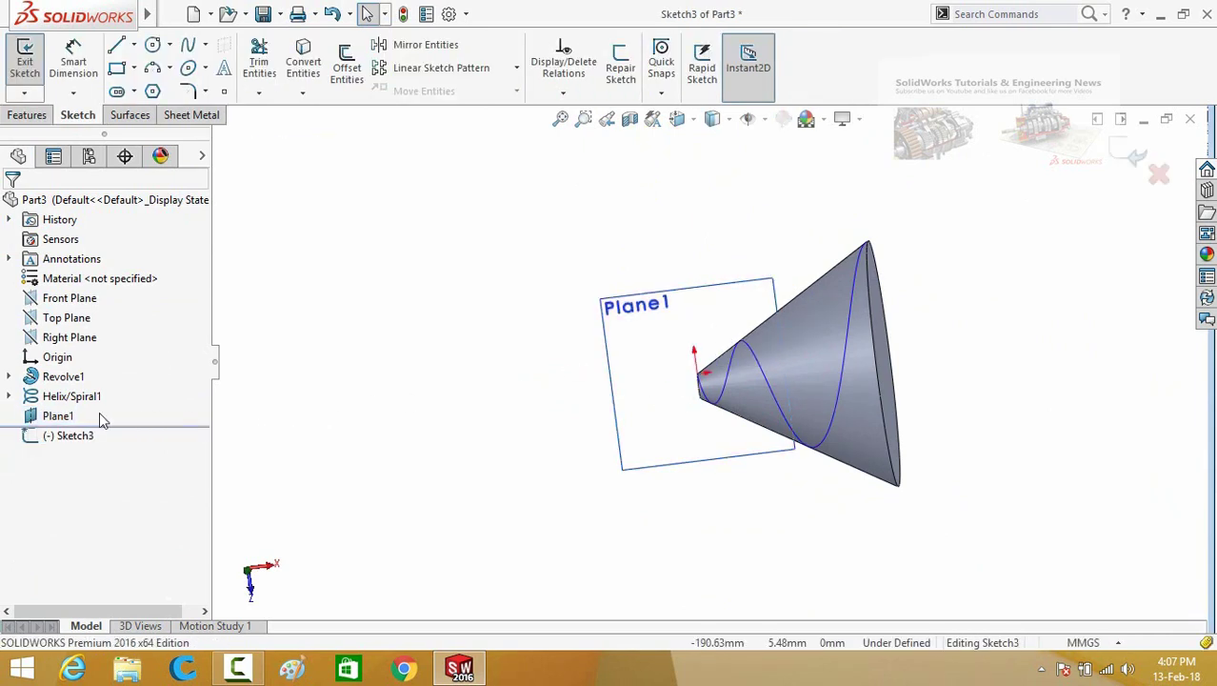
right_click(29, 423)
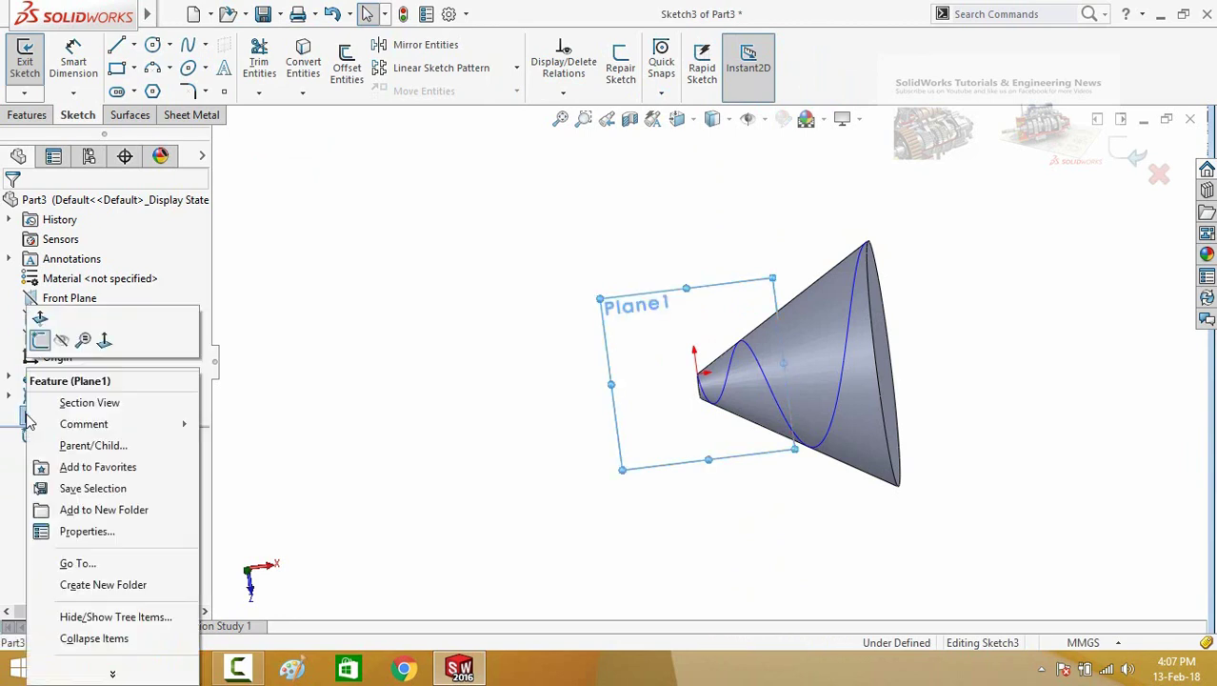
click(40, 340)
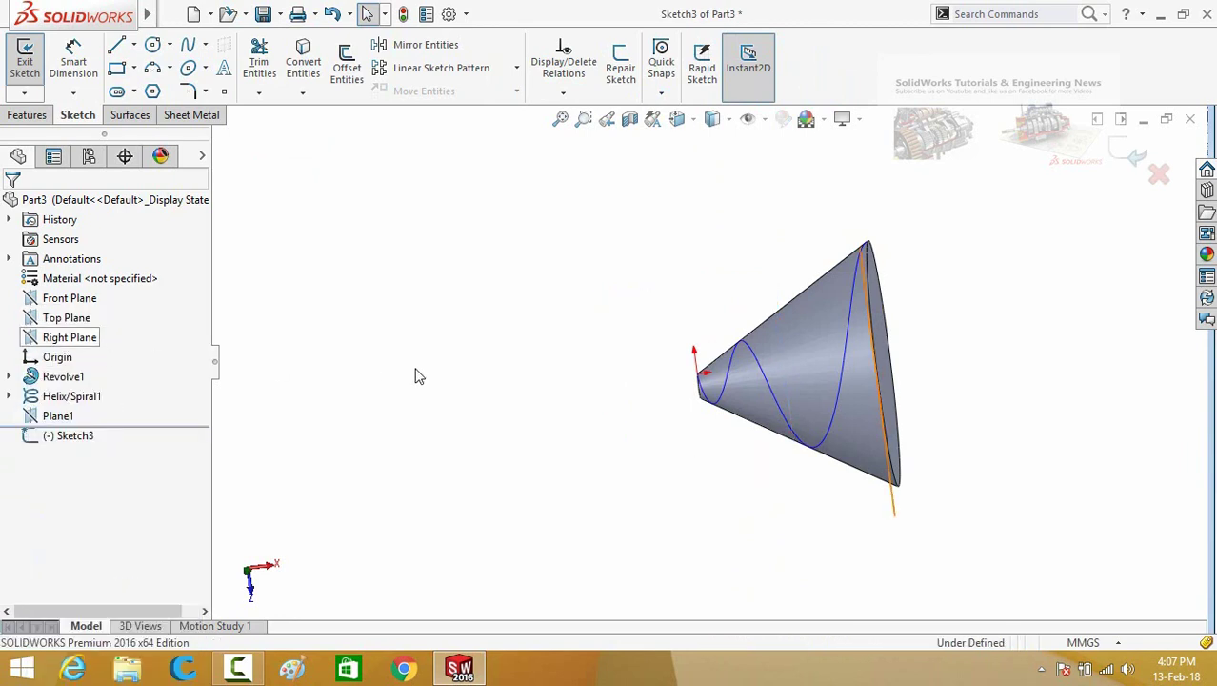
key(ctrl+8)
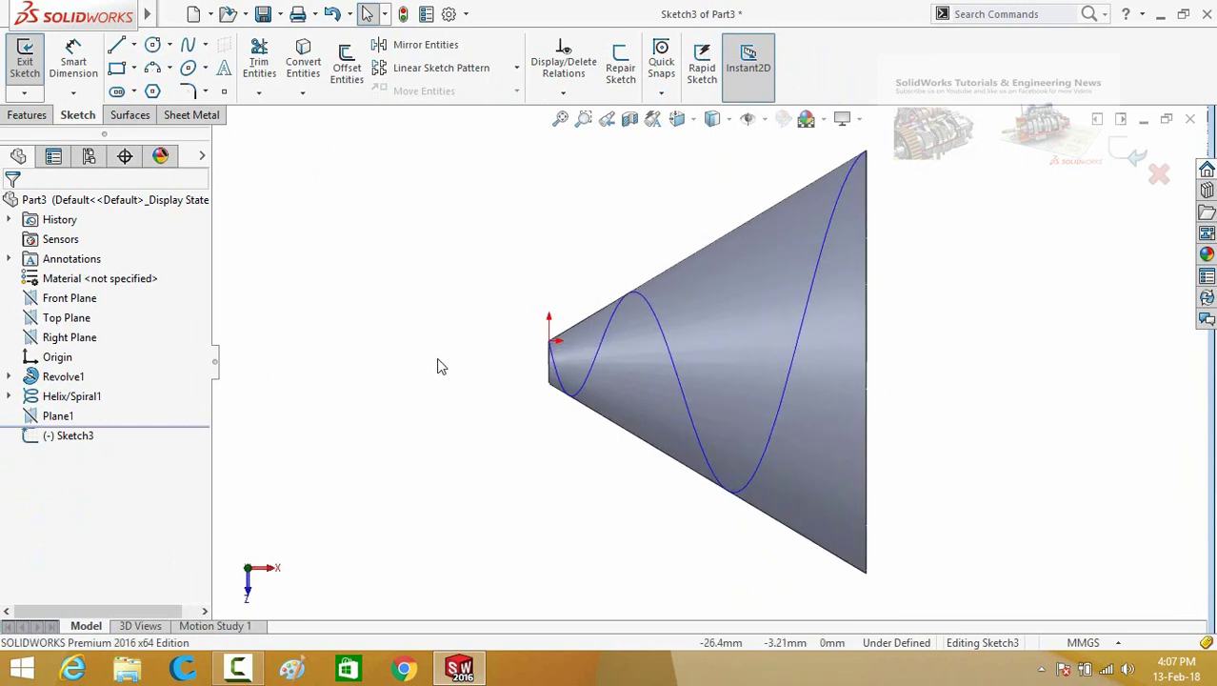
click(117, 45)
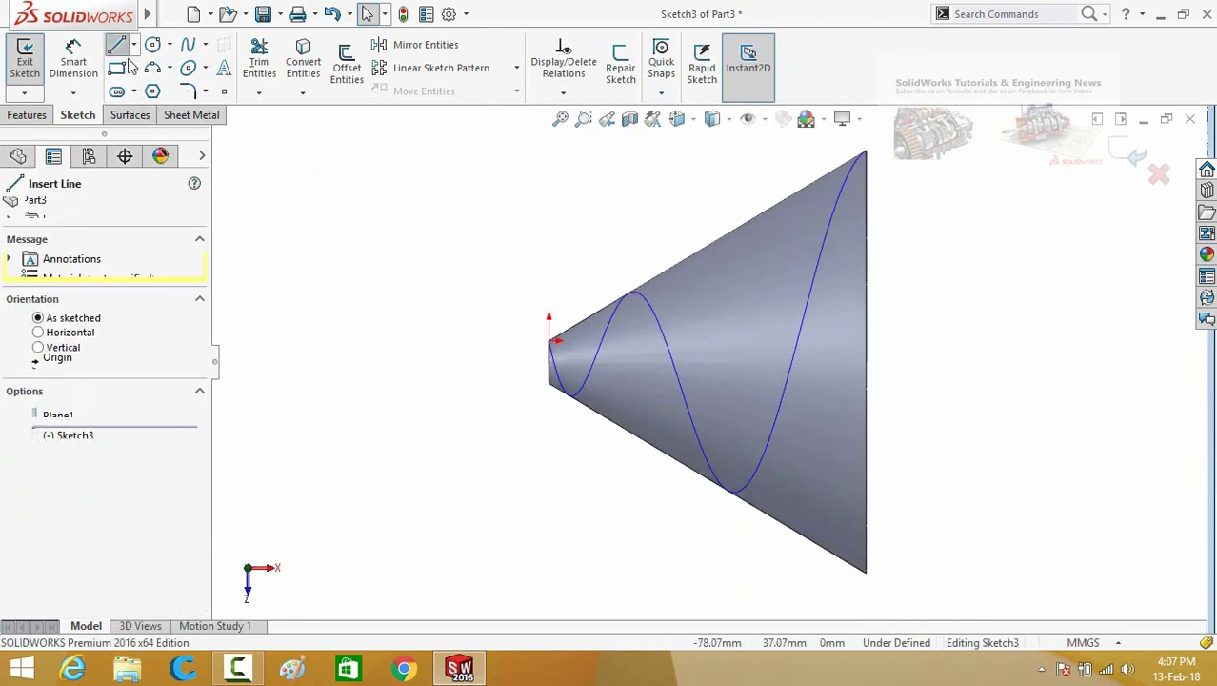
click(563, 284)
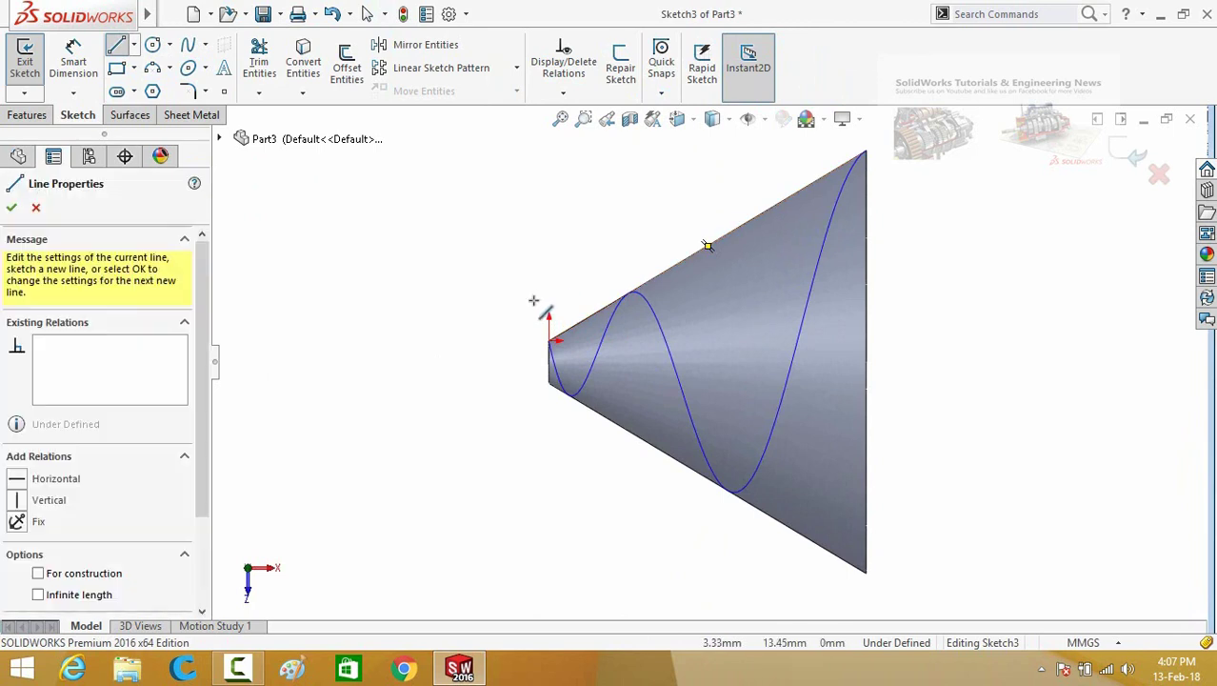
click(448, 354)
click(469, 387)
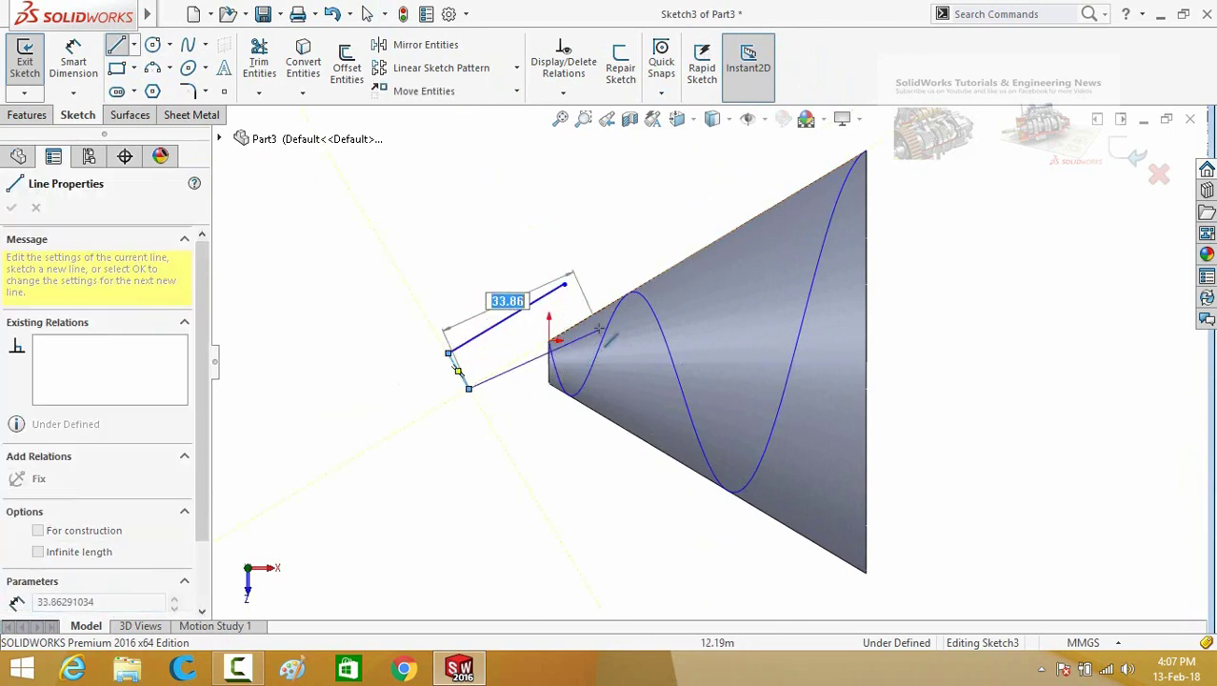
click(590, 328)
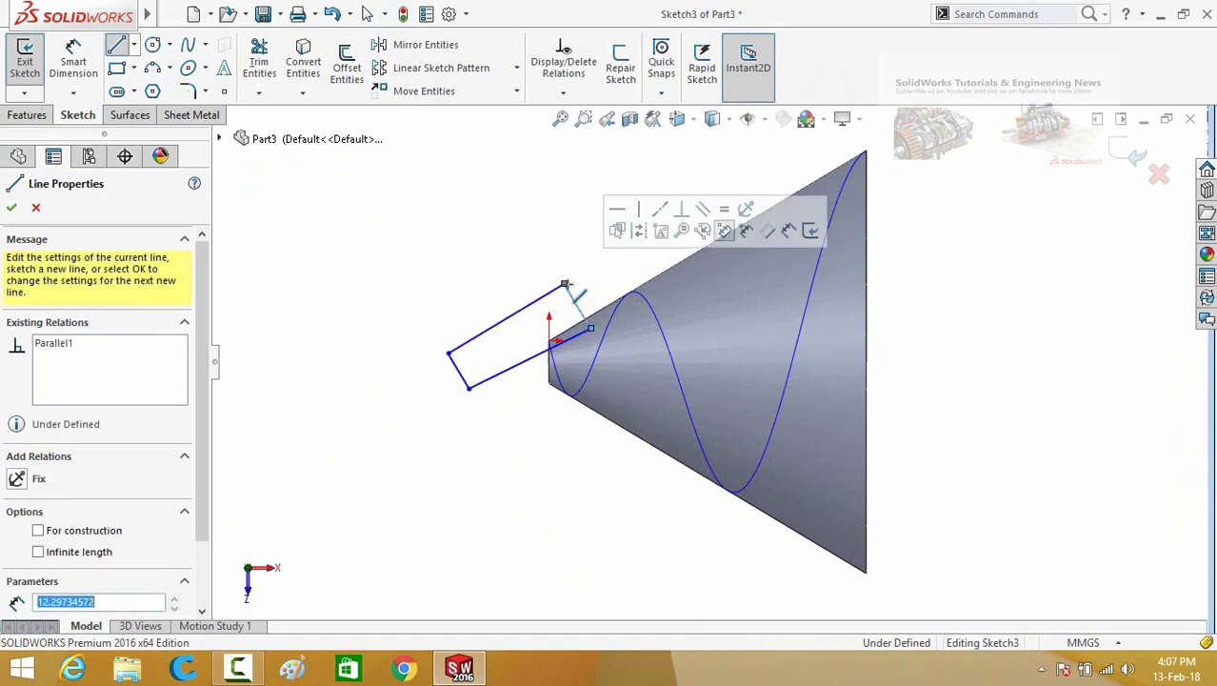
click(564, 284)
key(Escape)
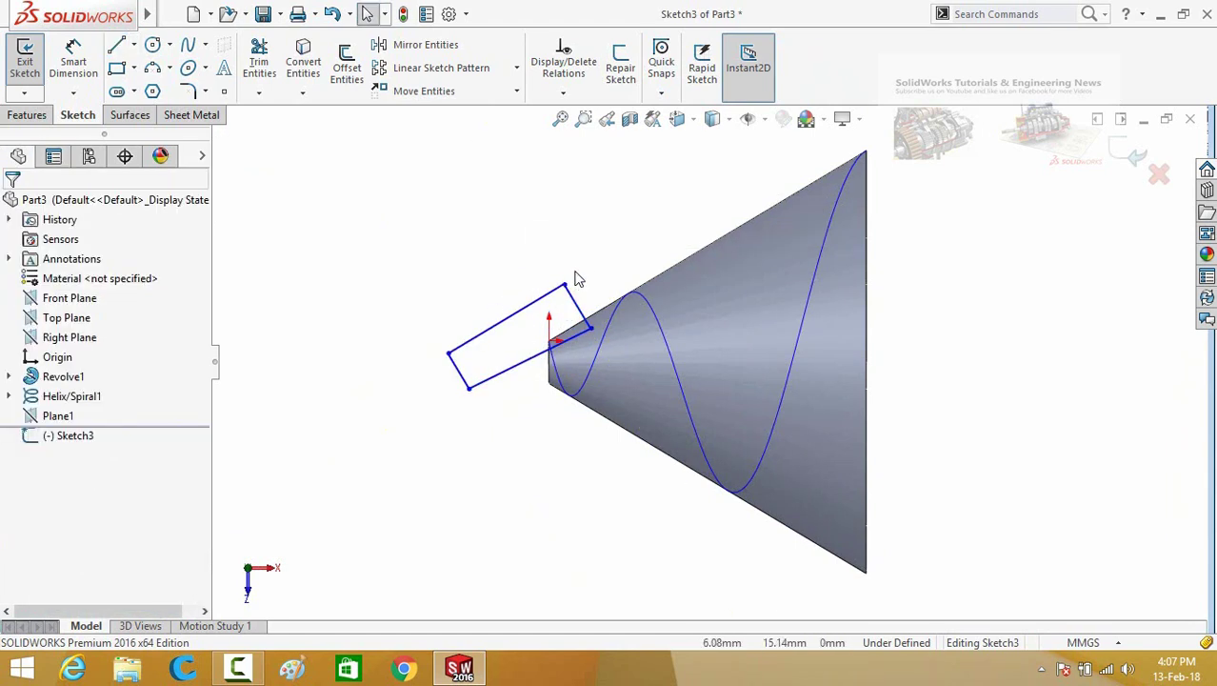
Step: Make the profile's upper long side perpendicular to the short side touching the cone and parallel to the lower long side
drag(575, 256, 548, 298)
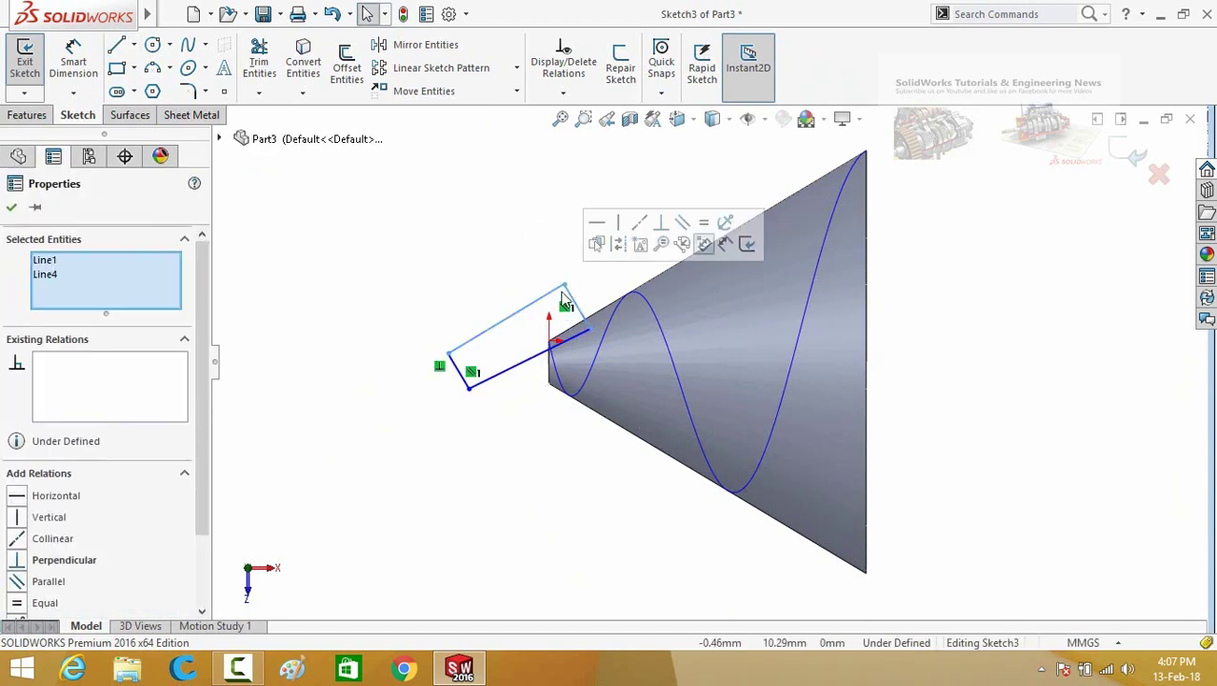
click(660, 224)
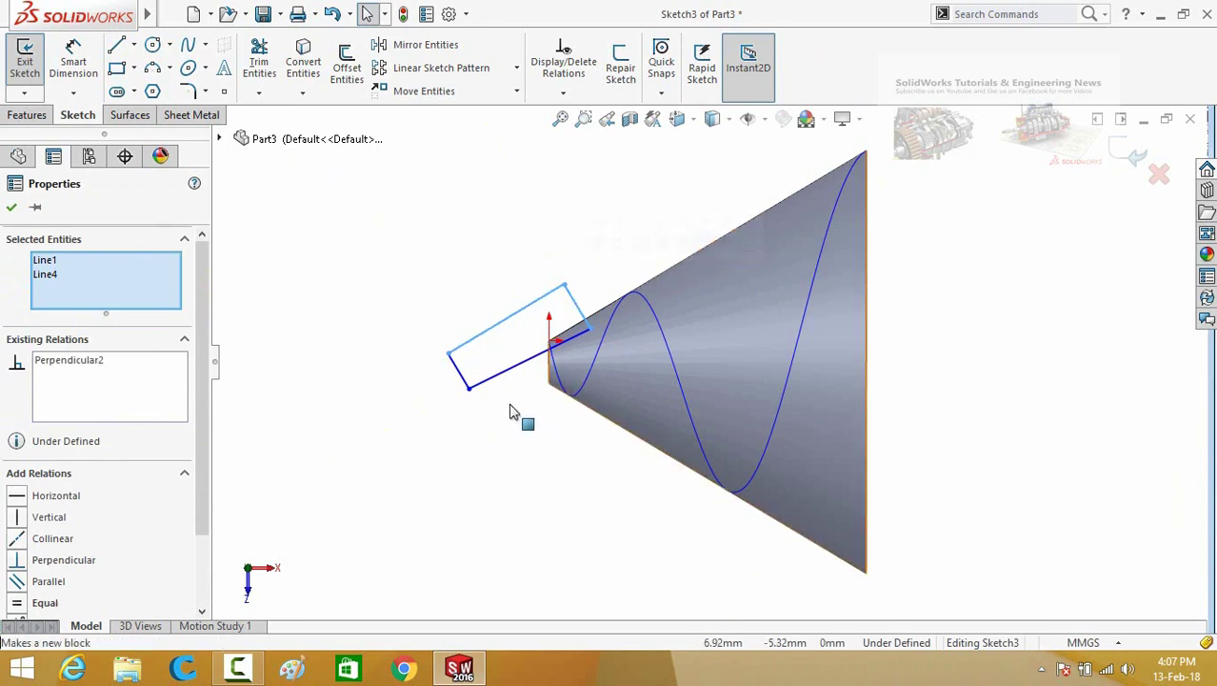
click(511, 395)
drag(519, 280, 487, 427)
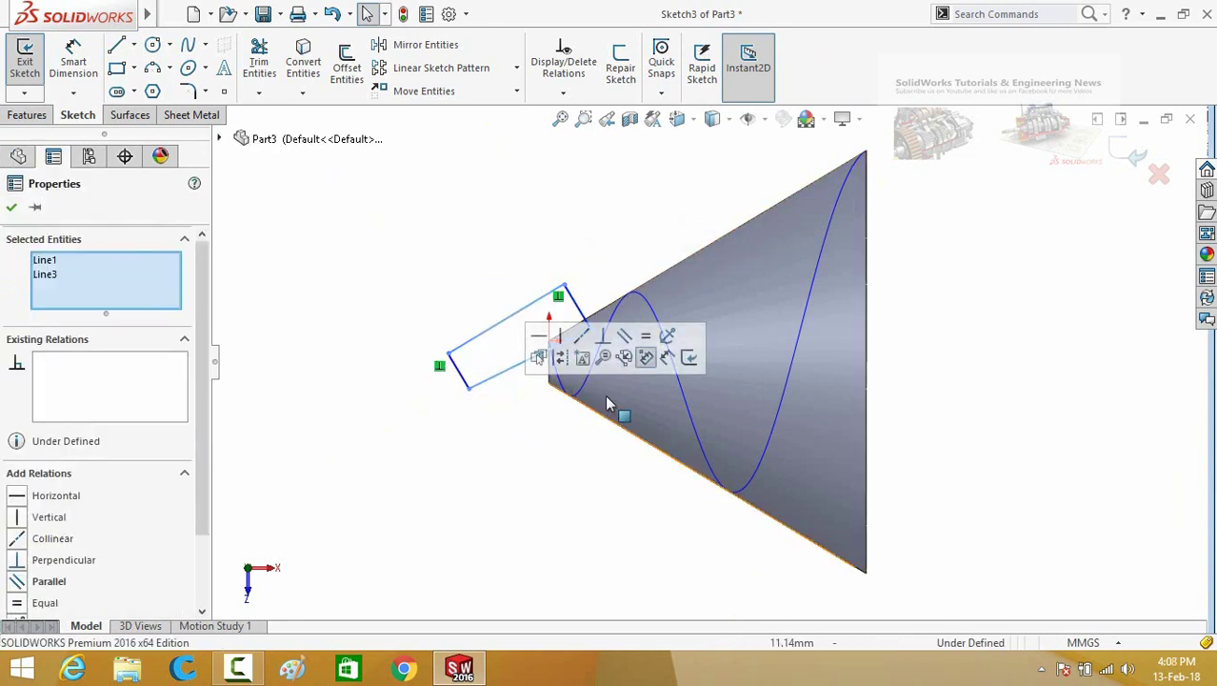
click(626, 339)
click(540, 434)
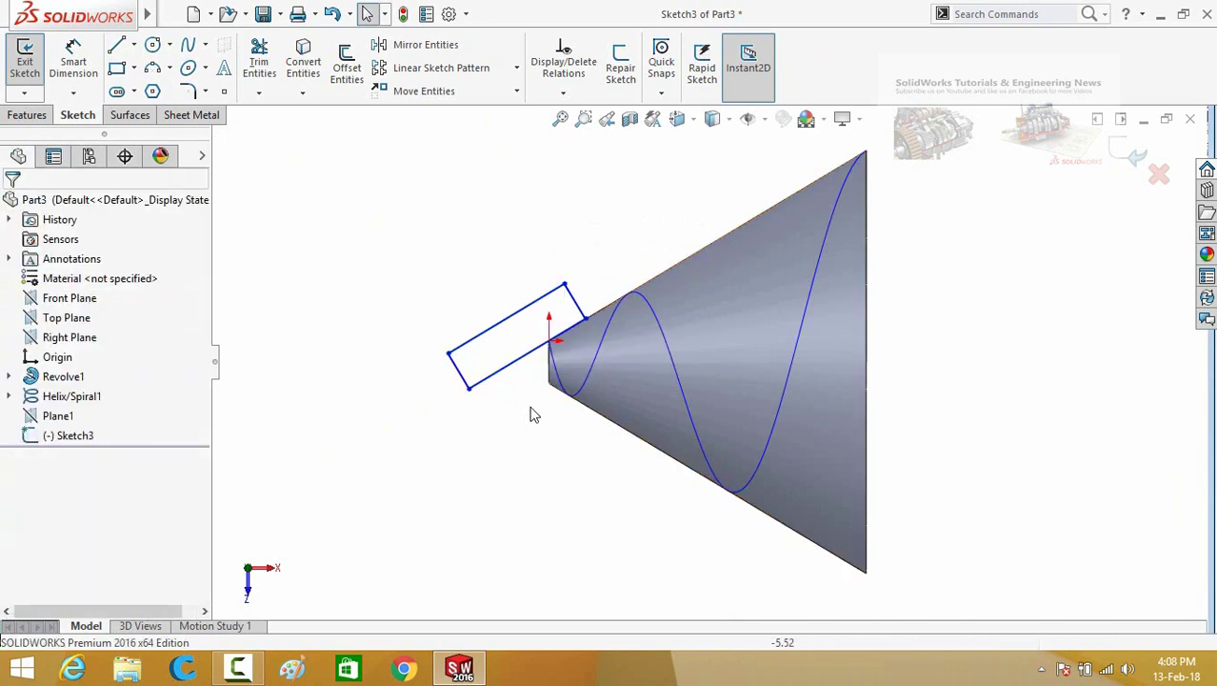
Step: Move the profile's lower long side past the origin so that it cuts deeper into the cone's small end
scroll(531, 409, down, 3)
drag(543, 340, 555, 360)
scroll(510, 313, down, 2)
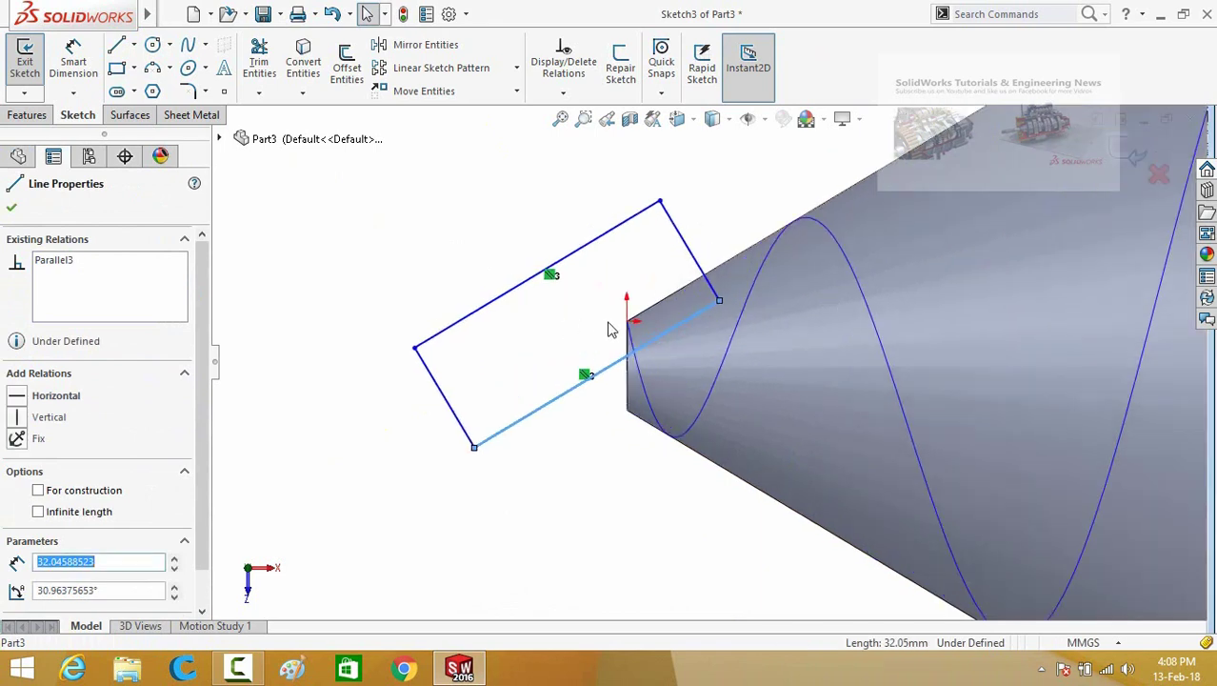
Step: Make the profile's lower long side parallel to the cone's upper slanted silhouette edge
click(643, 284)
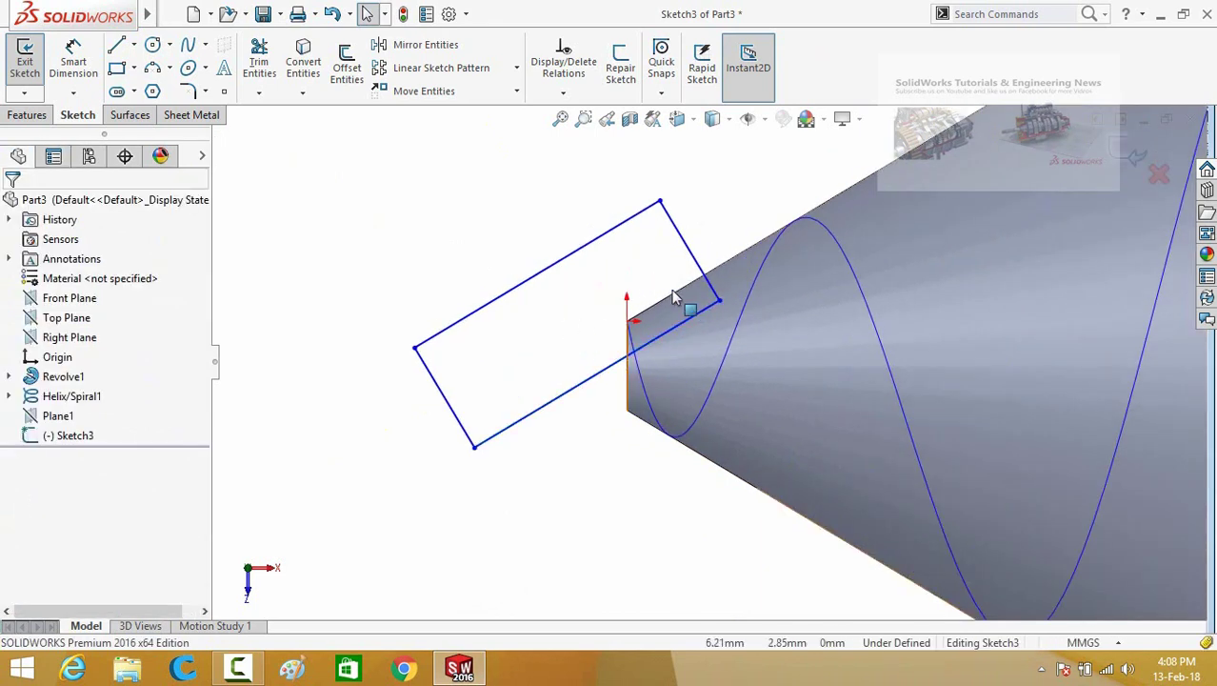
click(684, 321)
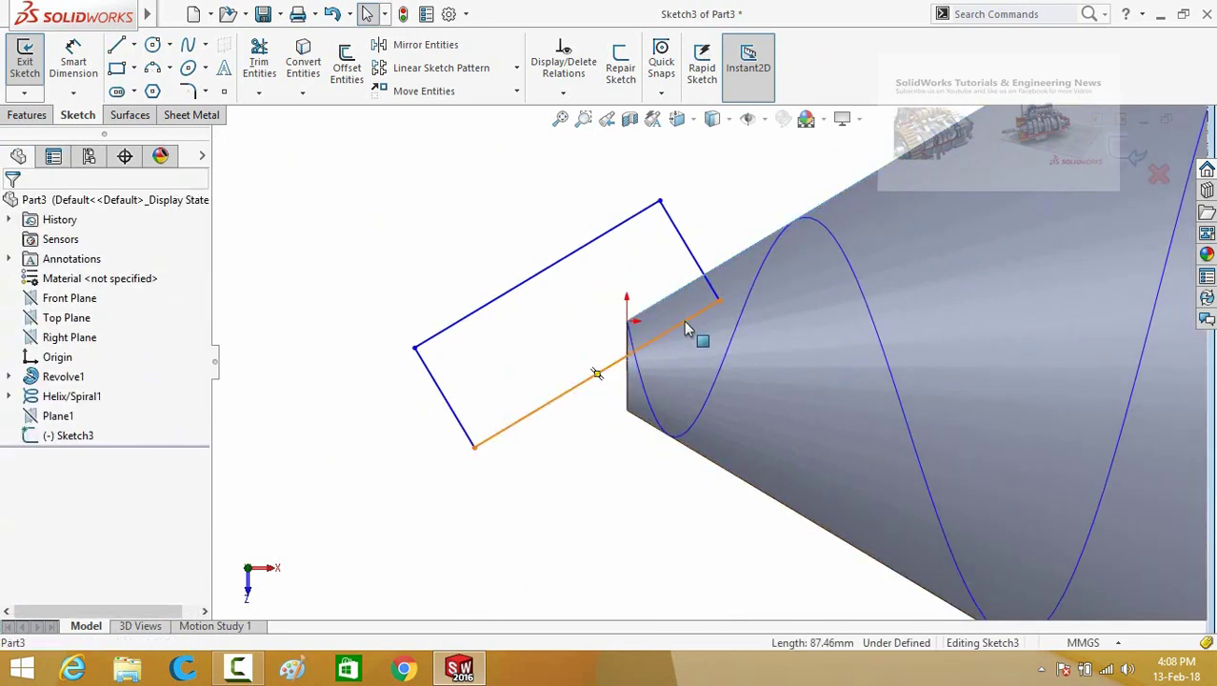
ctrl+click(745, 292)
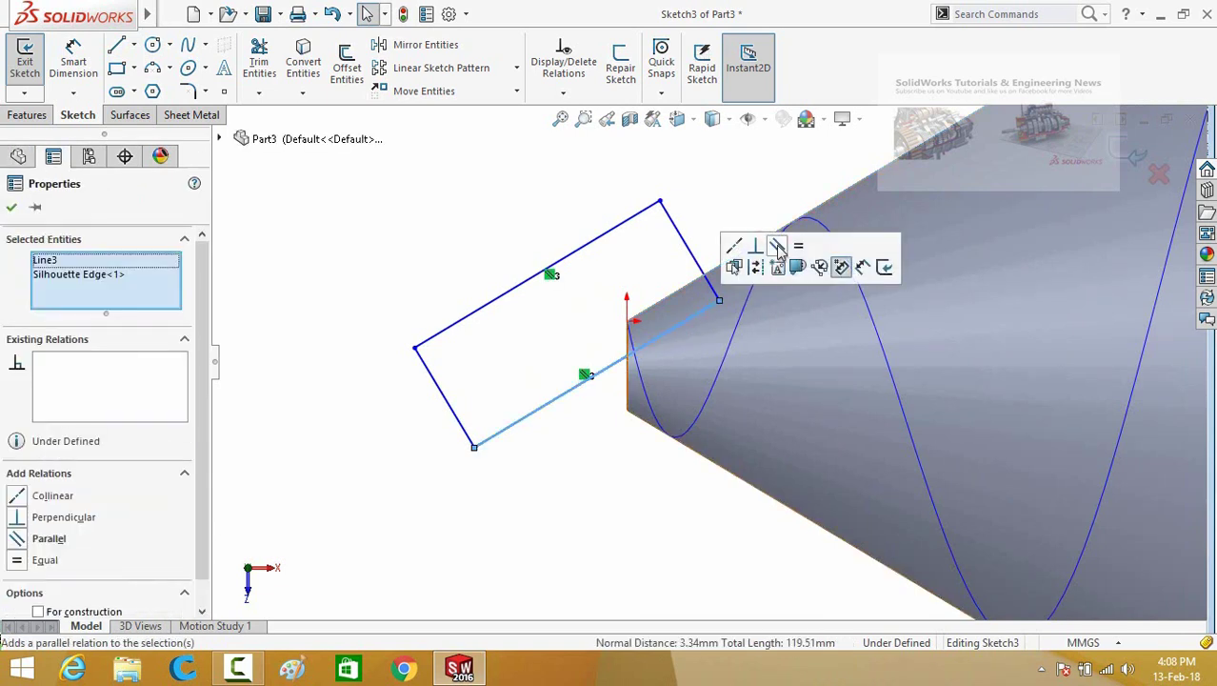
click(778, 246)
click(527, 372)
key(z)
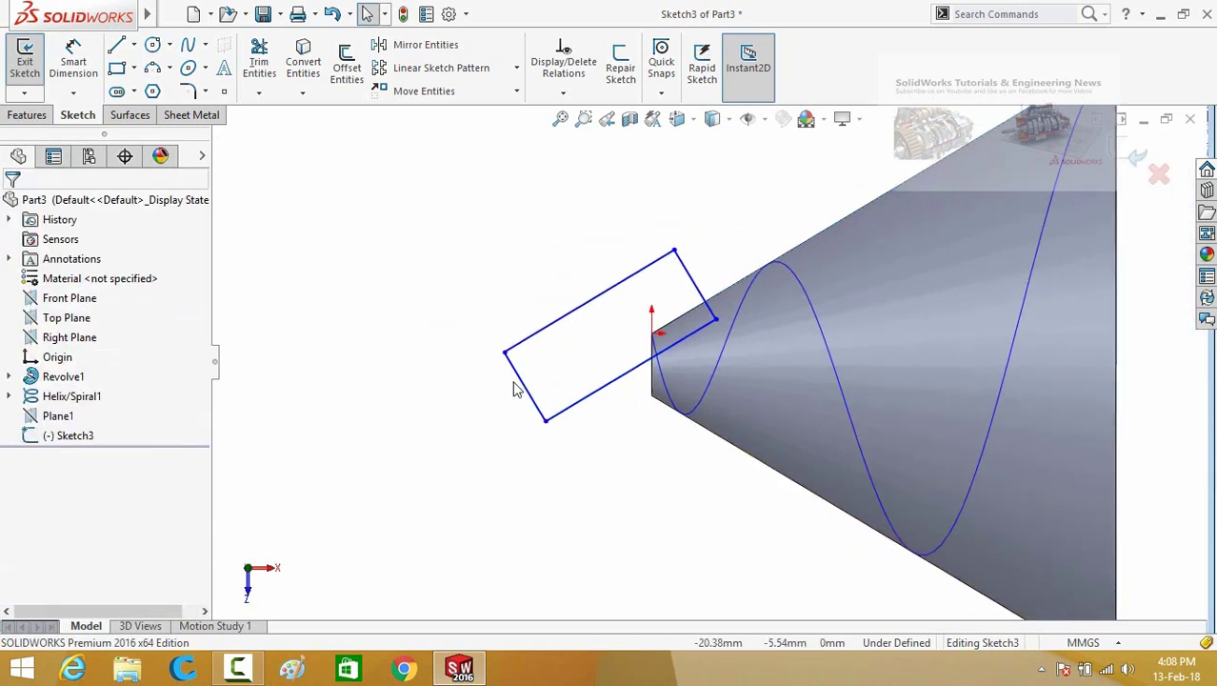
Step: Dimension the distance between the profile's two long sides and set it to 3 mm
right_drag(478, 429, 459, 376)
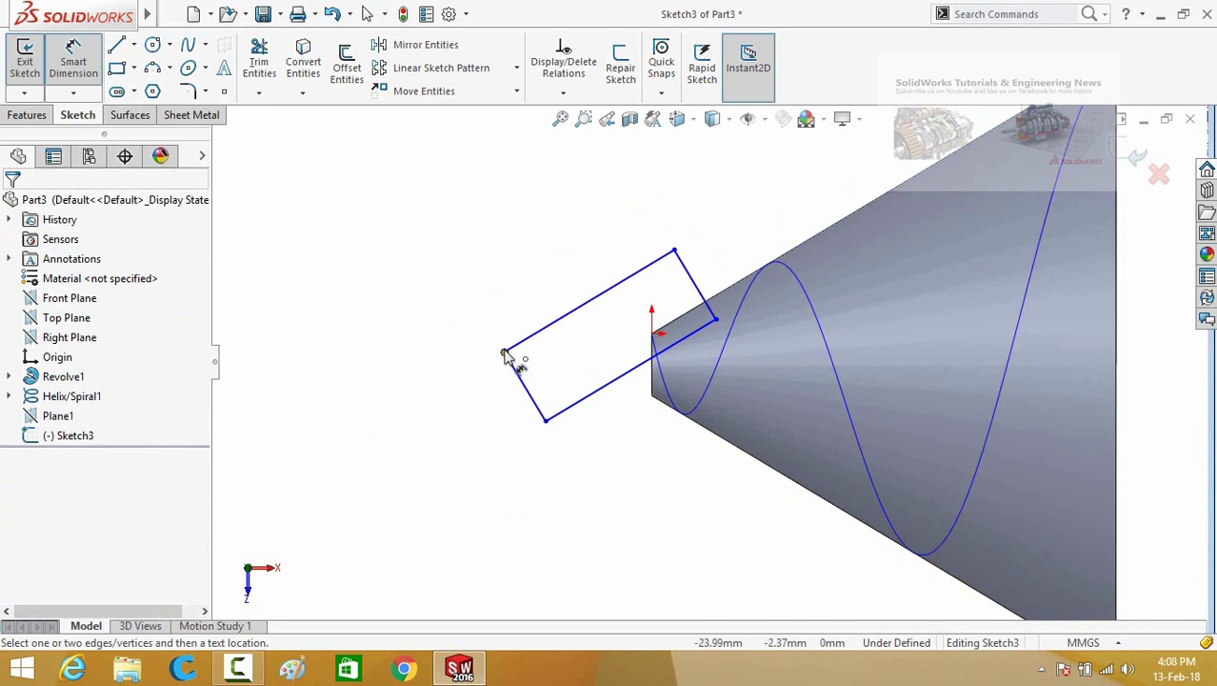
click(519, 343)
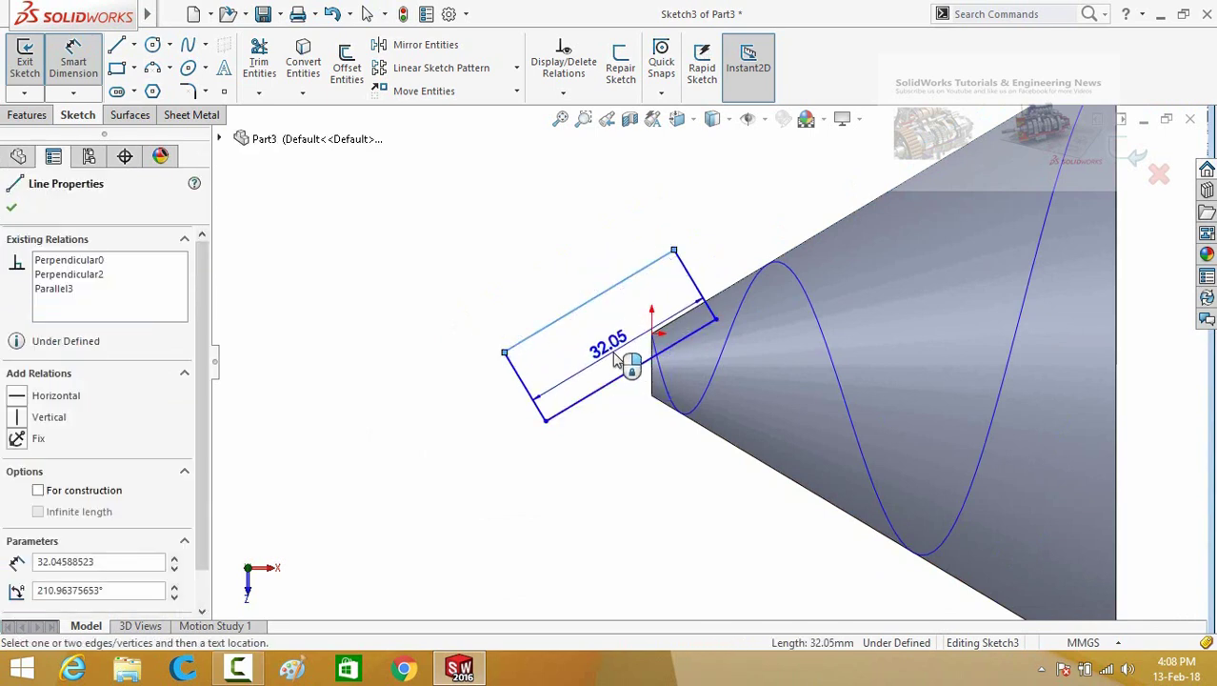
click(608, 384)
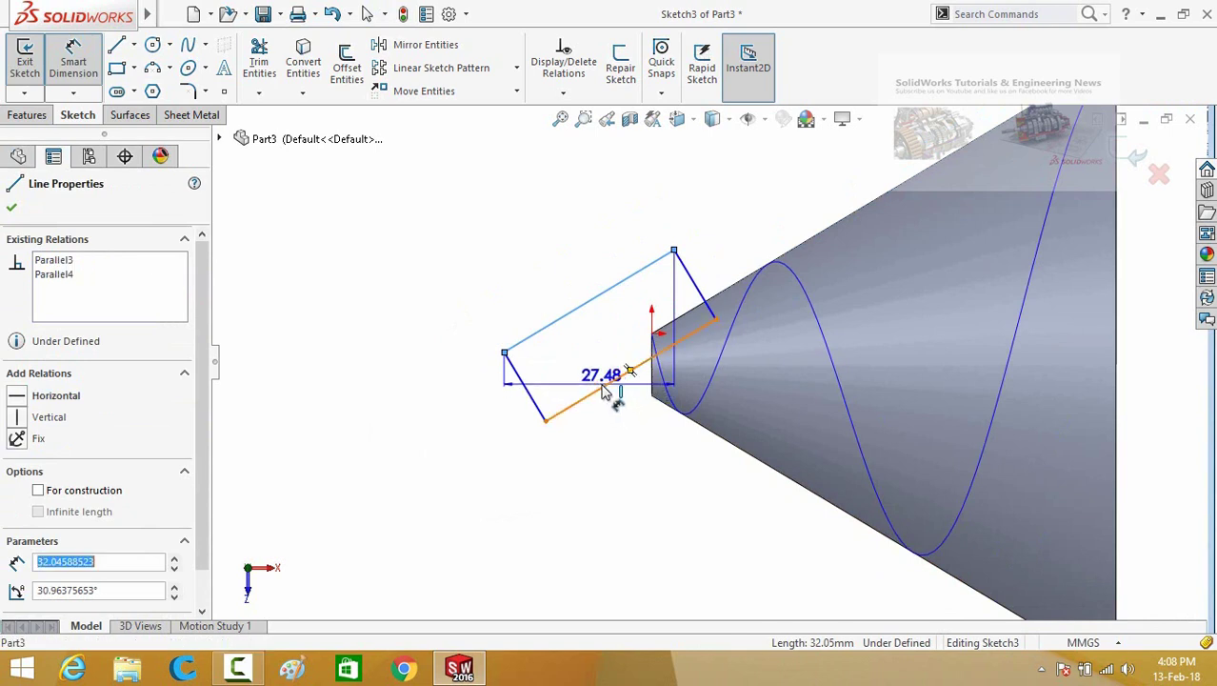
click(457, 529)
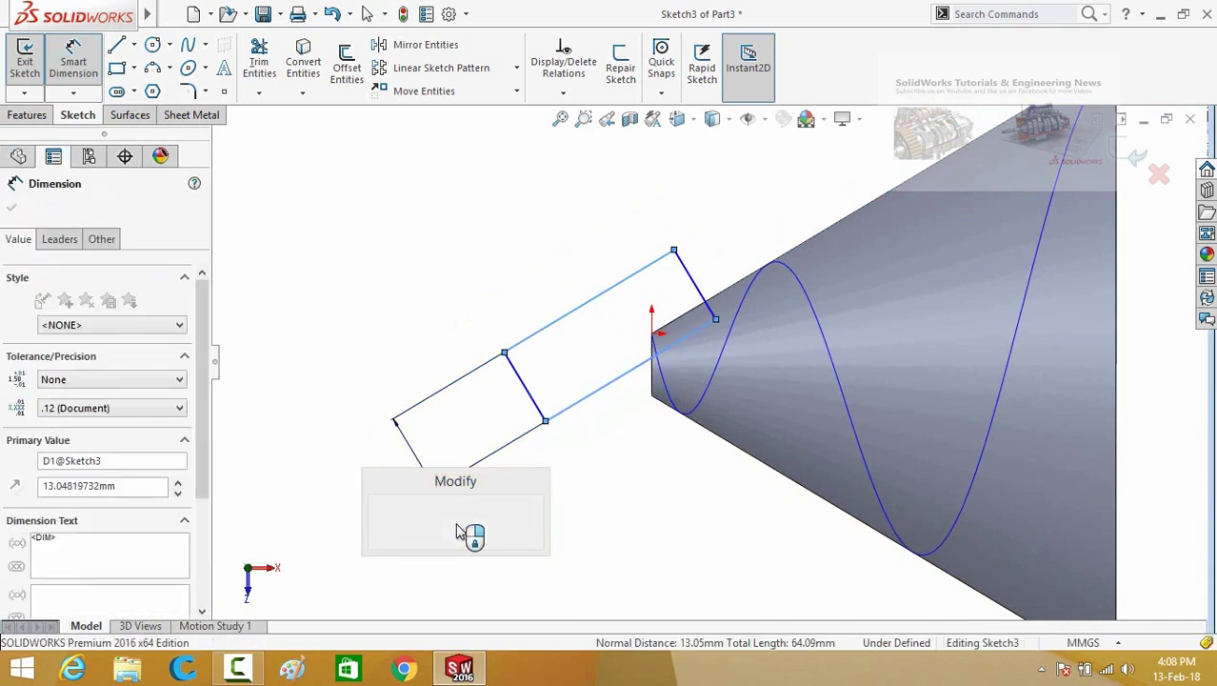
text(3)
click(380, 521)
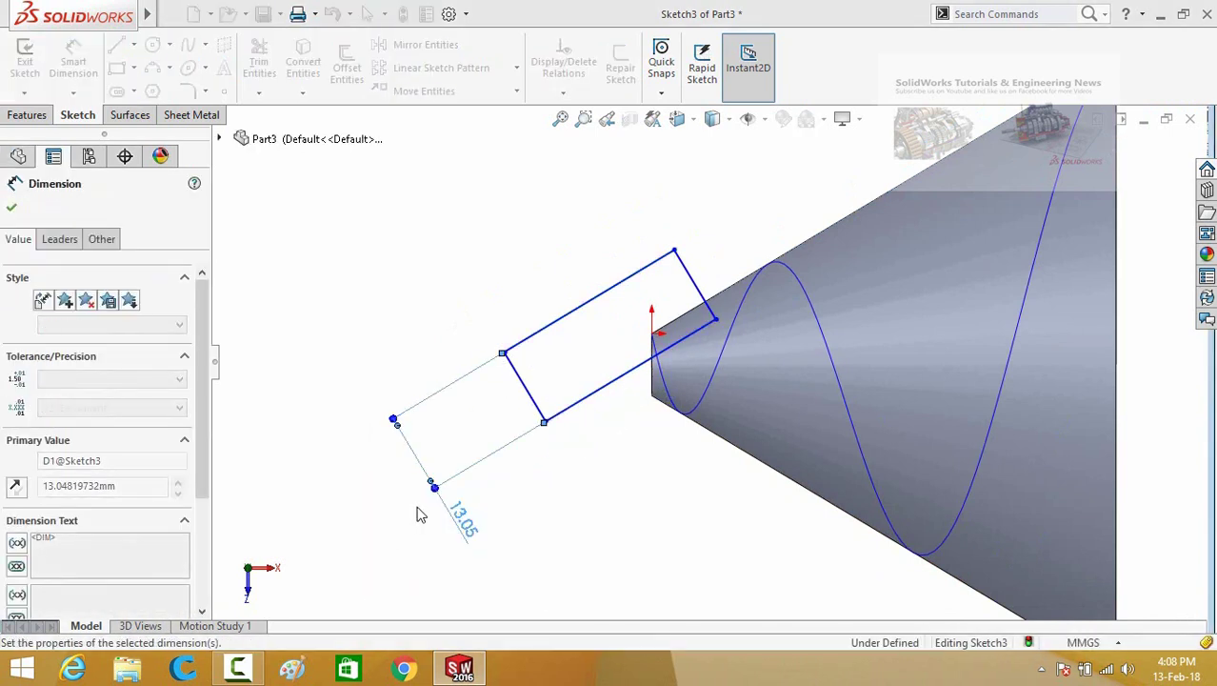
Step: Dimension the length of the profile's upper long side and set it to 15 mm
click(531, 343)
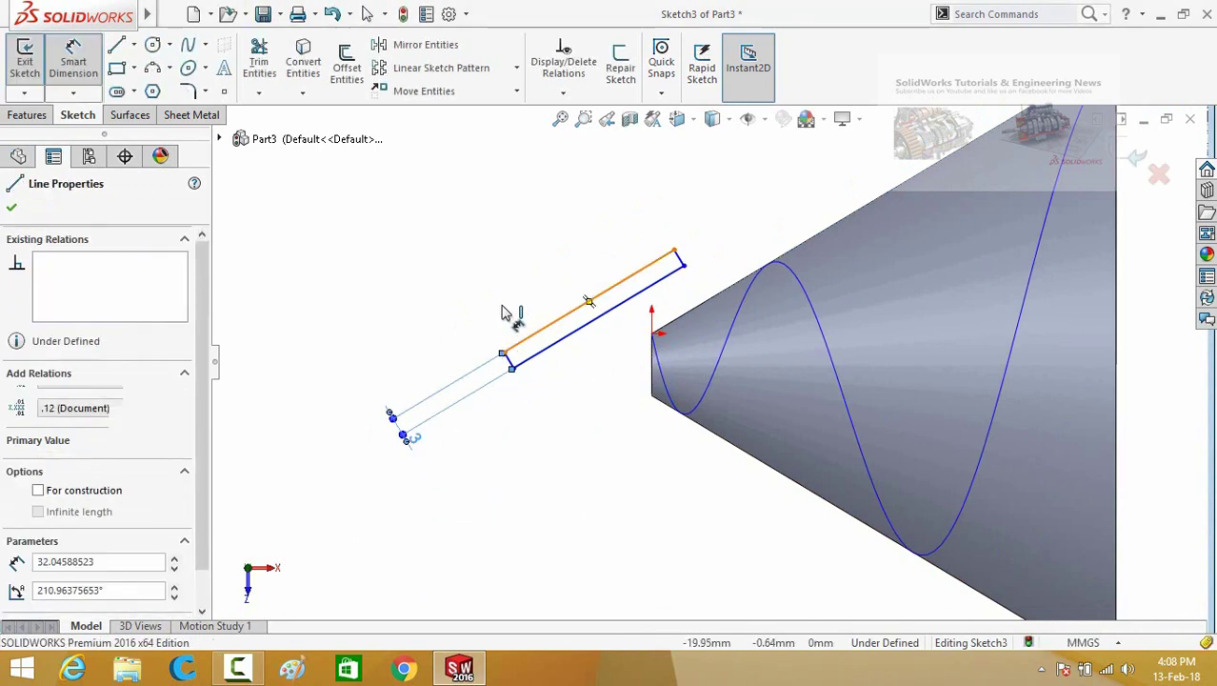
click(564, 290)
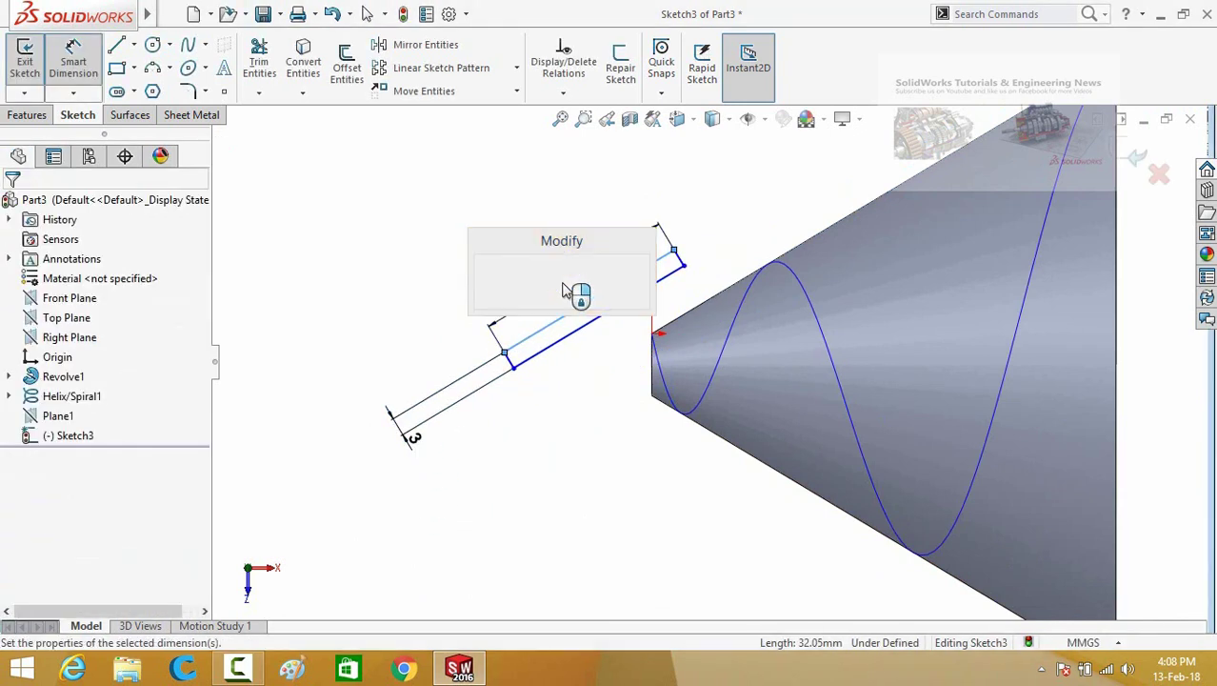
text(15)
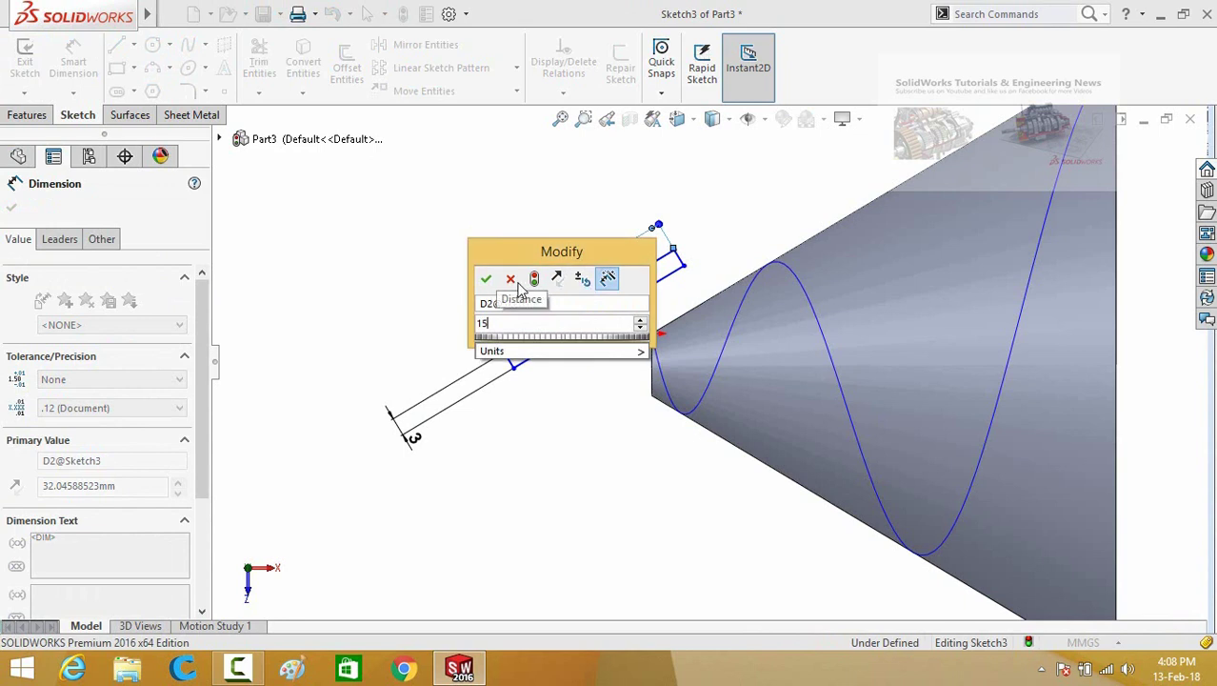
click(487, 280)
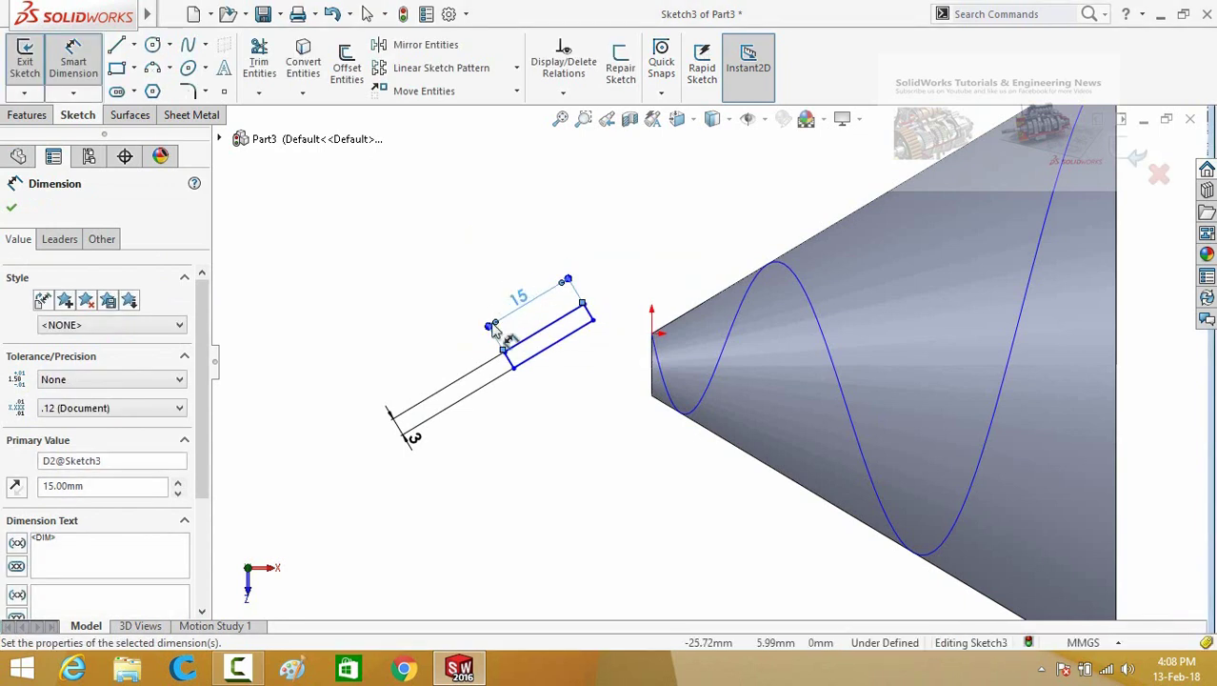
key(Escape)
key(Escape)
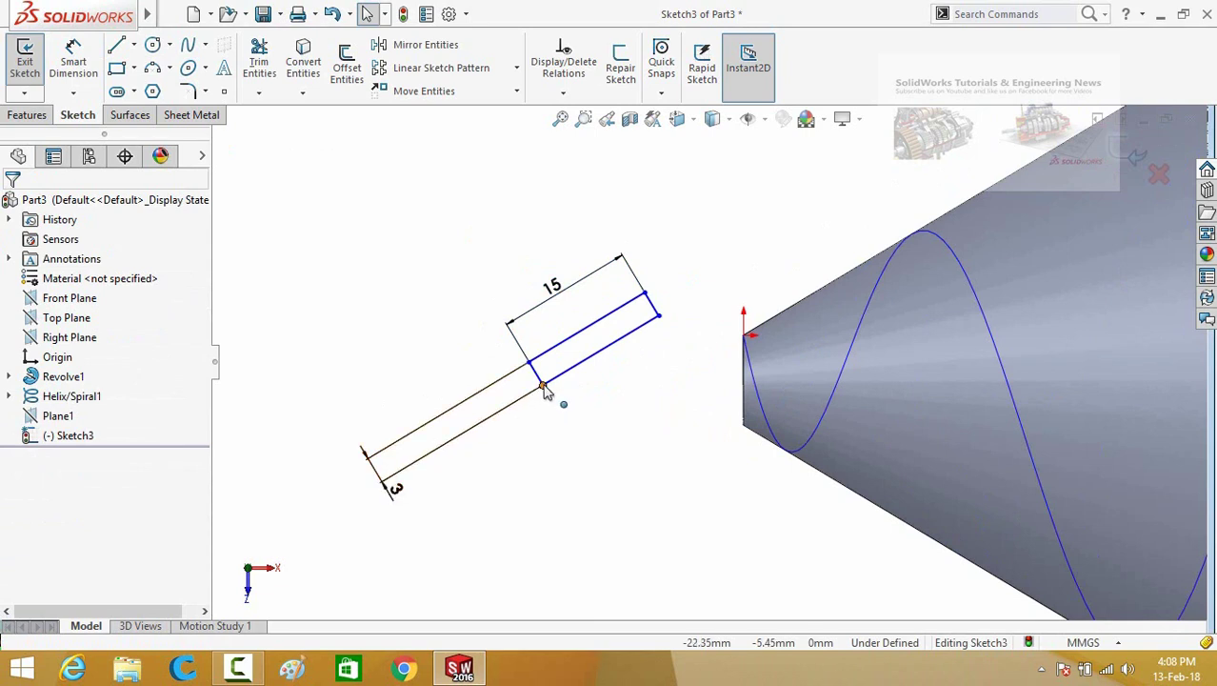
Step: Make the profile's lower corner coincident with the cone's small end edge and slide the profile up to straddle the slanted edge
click(557, 400)
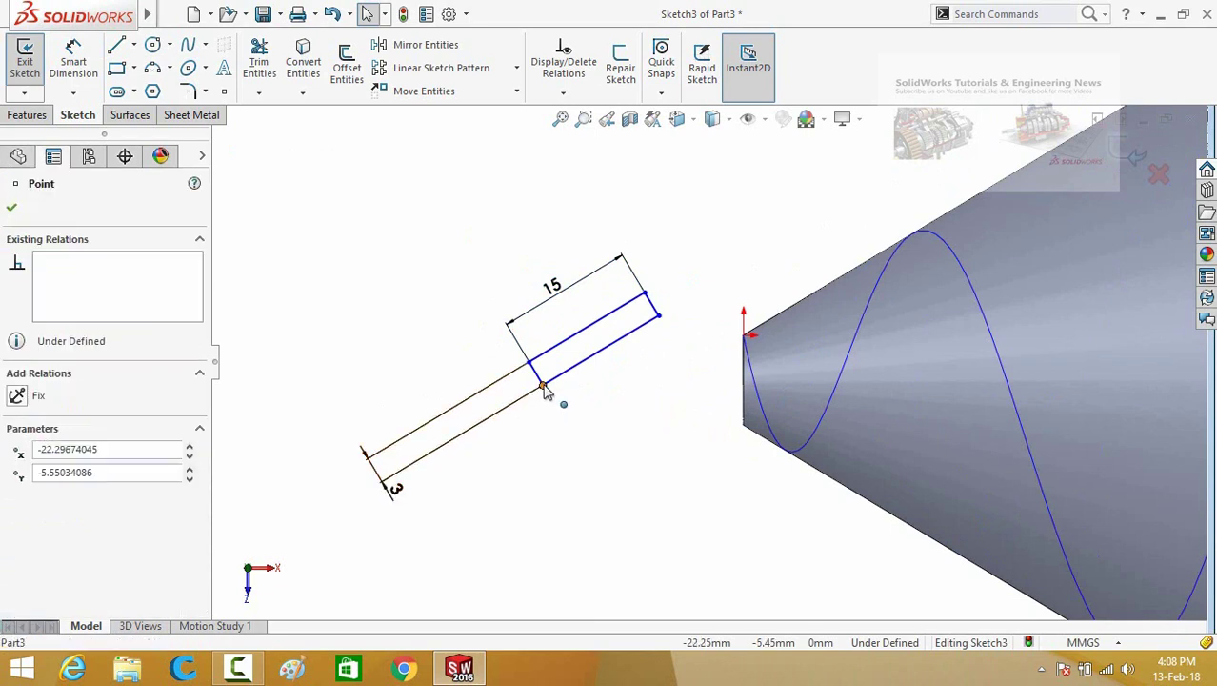
ctrl+click(747, 386)
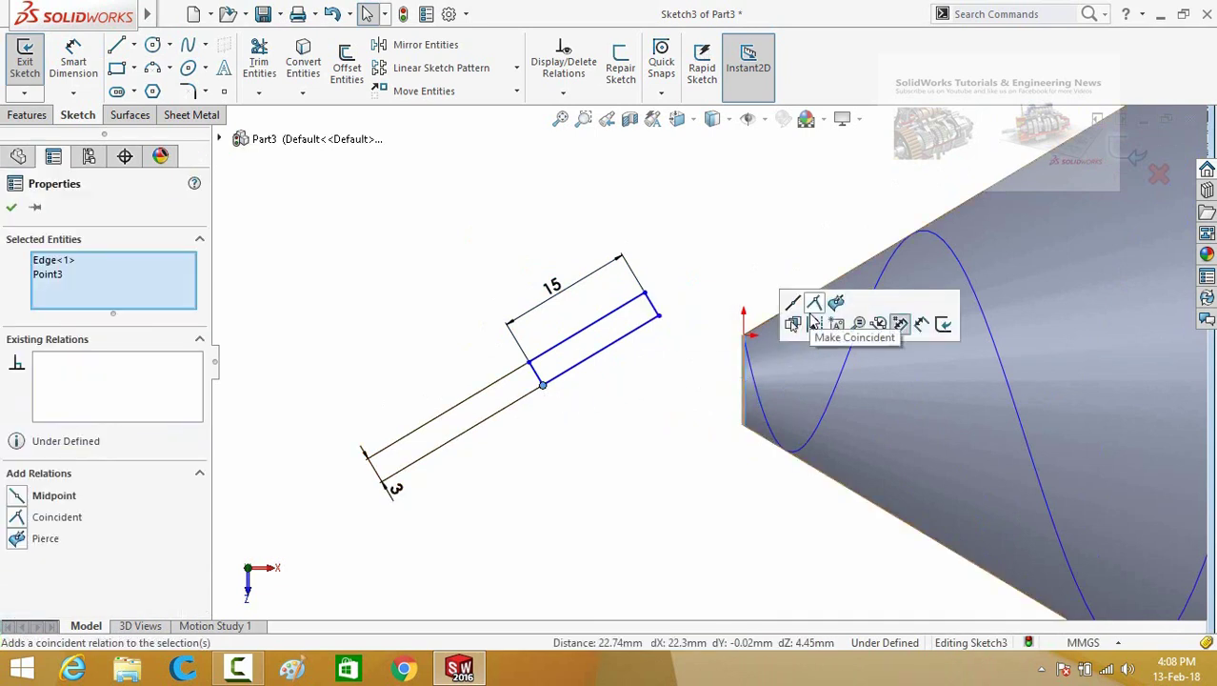
click(814, 323)
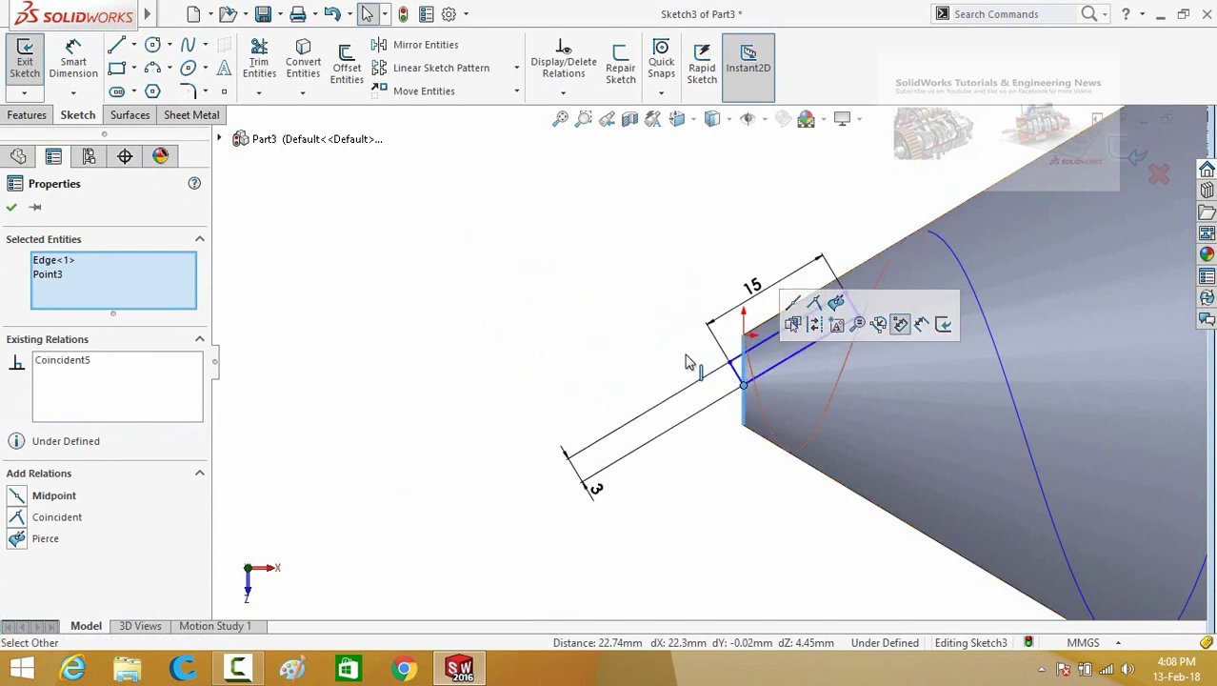
click(614, 357)
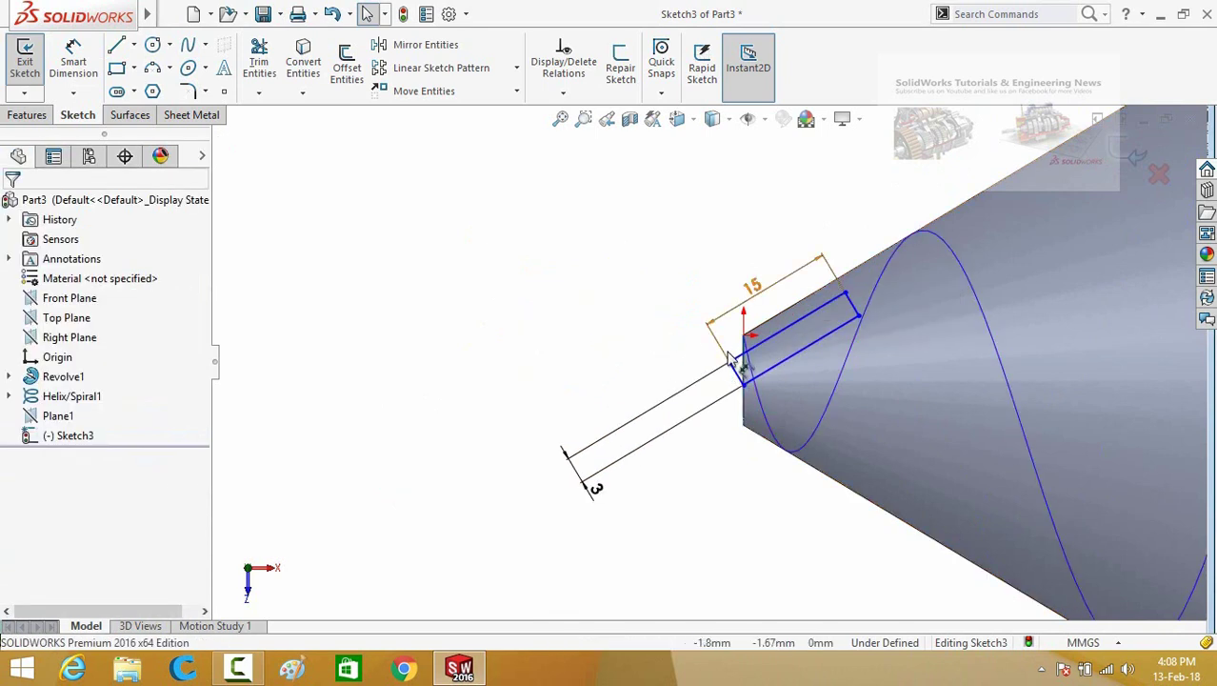
drag(724, 352, 713, 331)
click(608, 358)
Step: Dimension the distance from the cone's upper slanted edge to the profile's lower long side and set it to 1 mm
right_drag(556, 309, 579, 230)
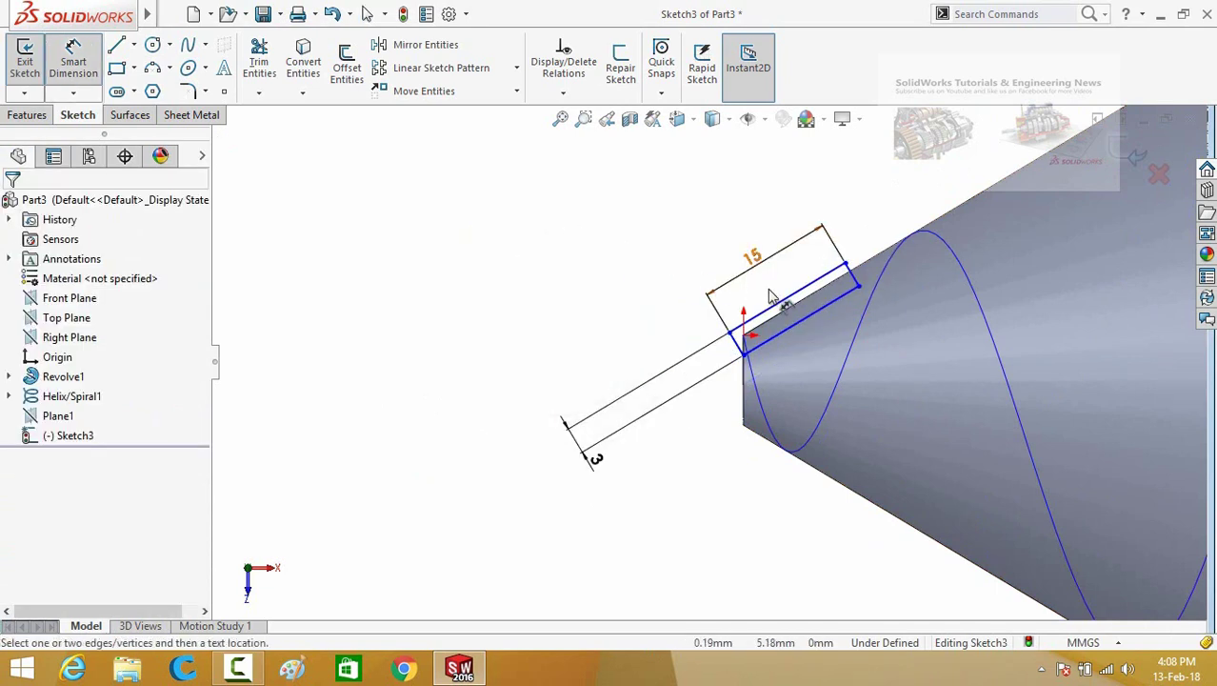
scroll(770, 290, down, 1)
click(793, 326)
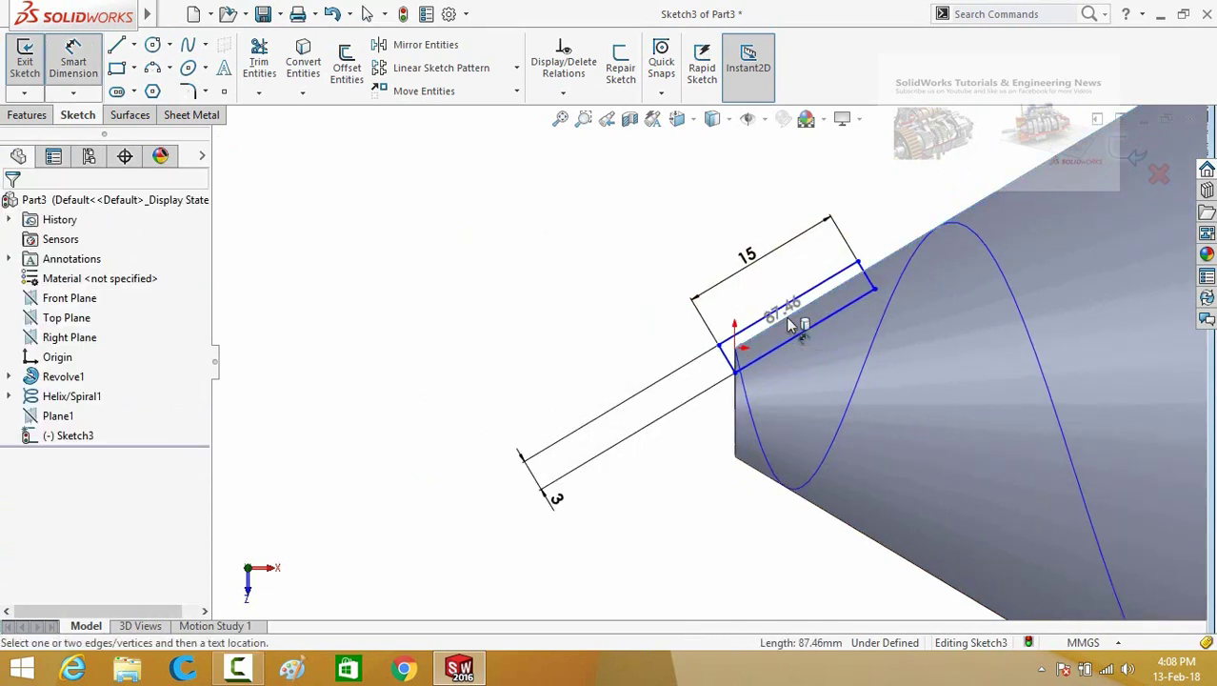
click(798, 332)
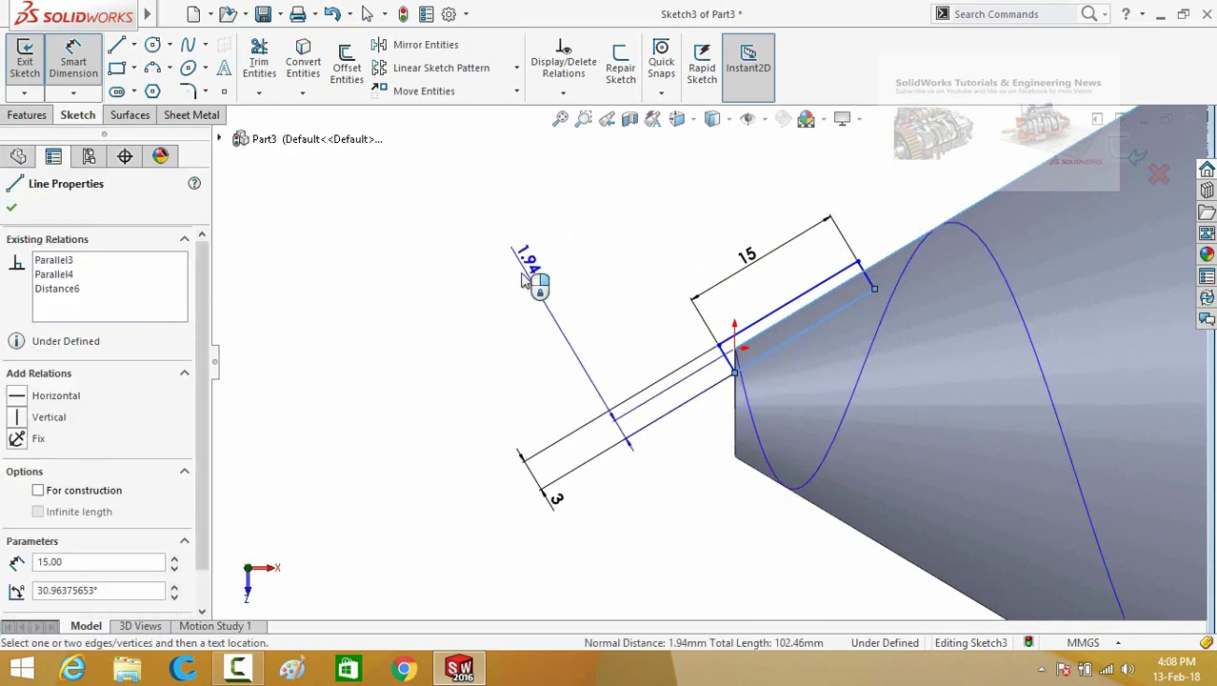
click(536, 282)
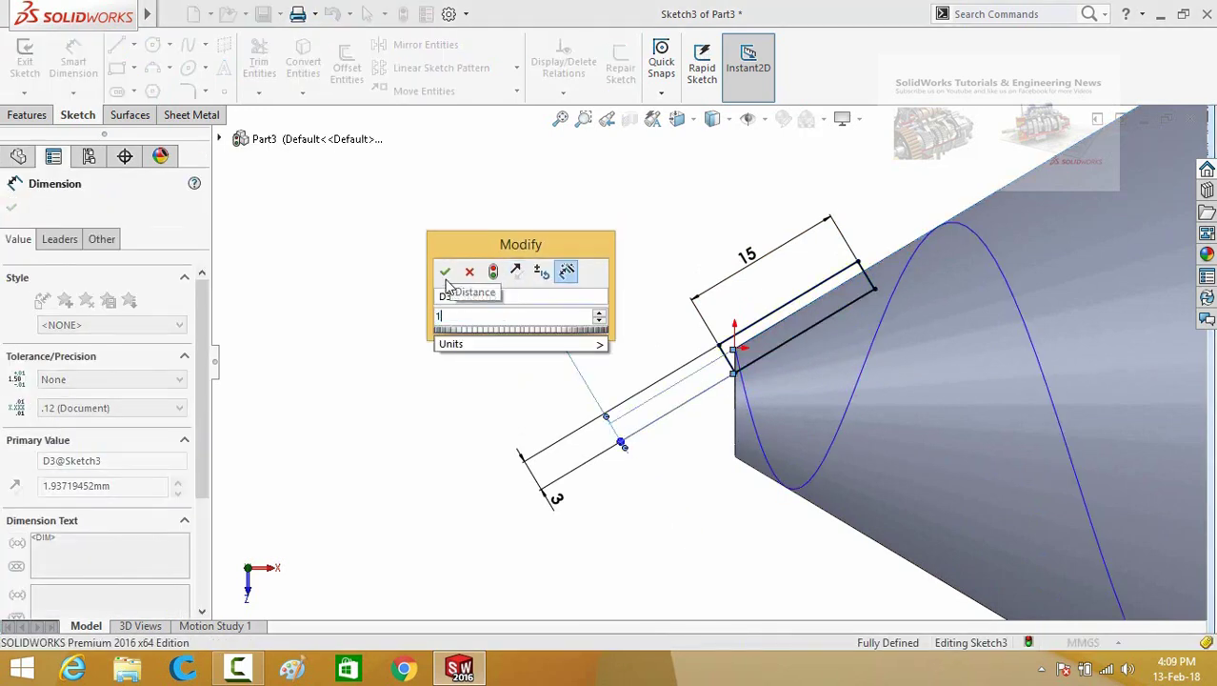
click(443, 274)
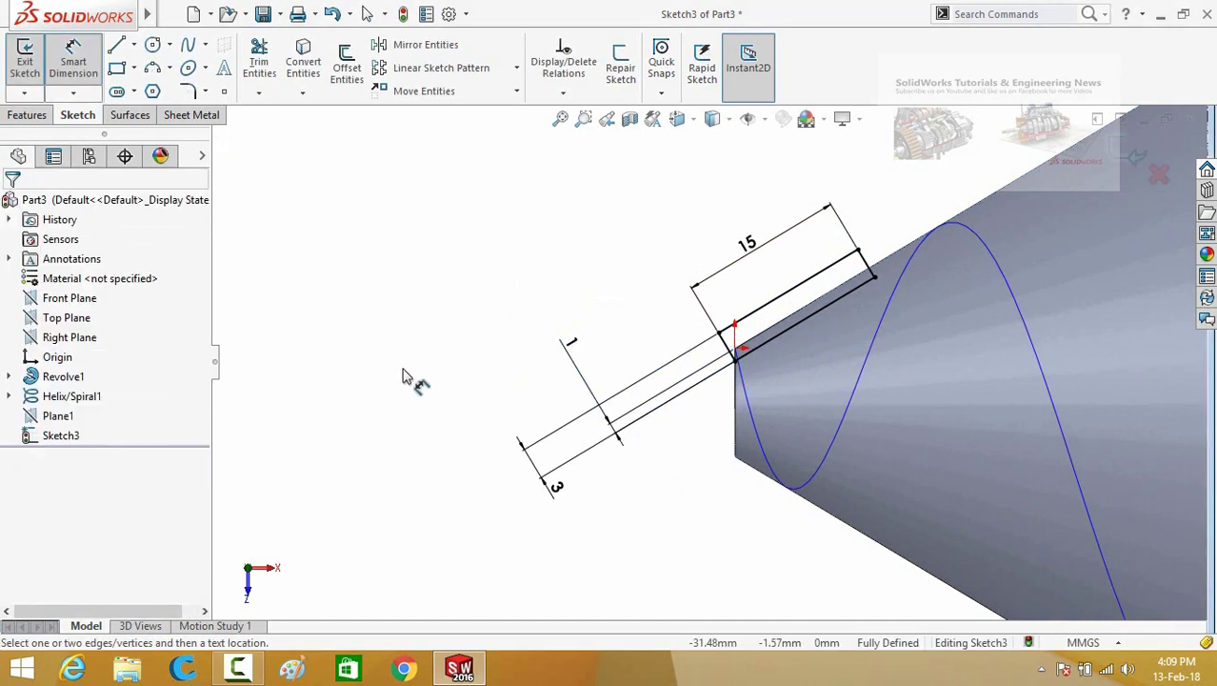
Step: Finish and exit the dimensioned profile sketch
click(27, 116)
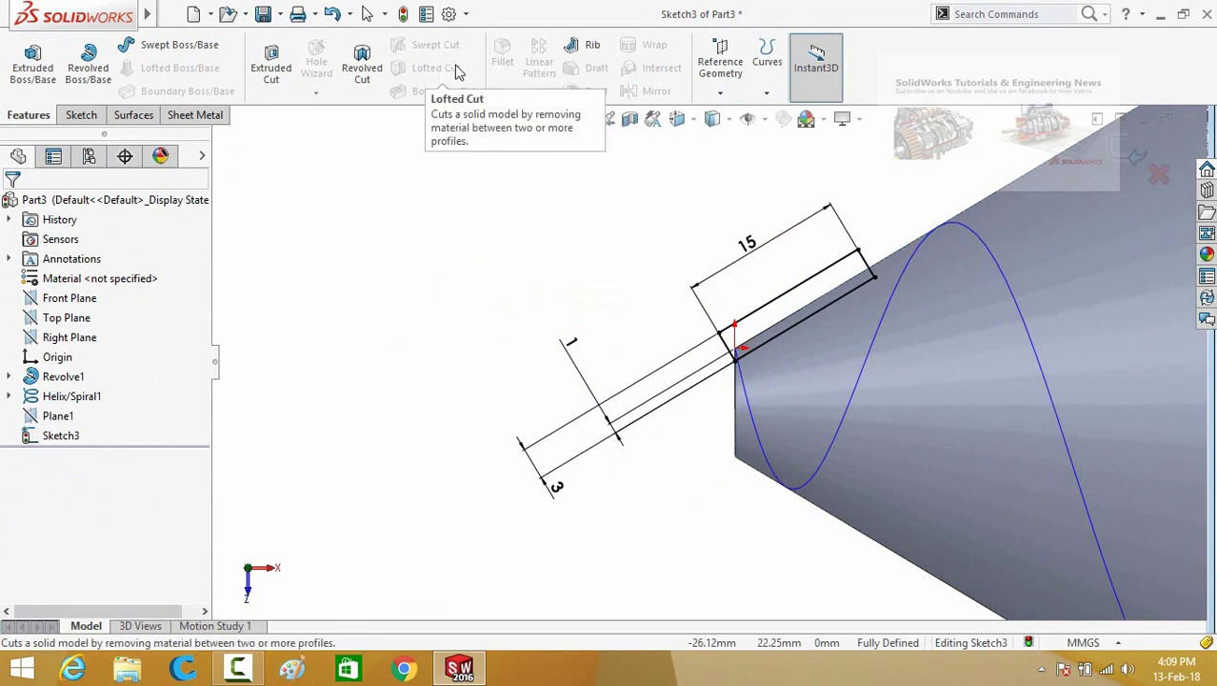
scroll(528, 209, up, 6)
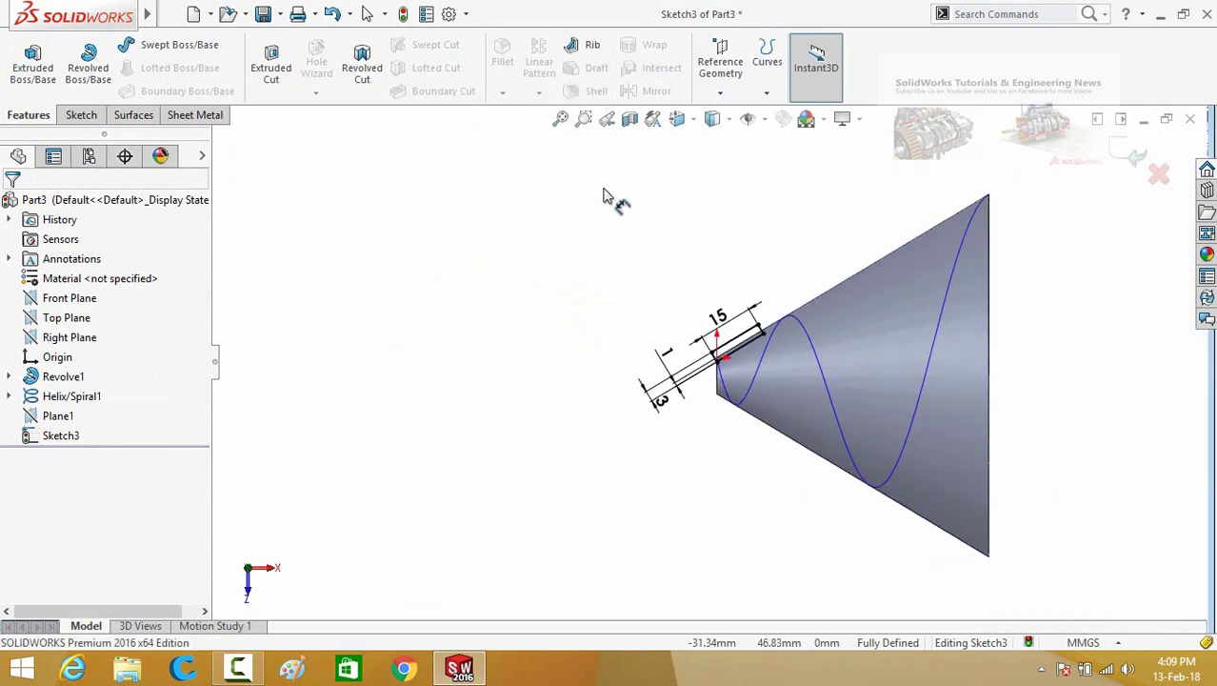
click(1134, 160)
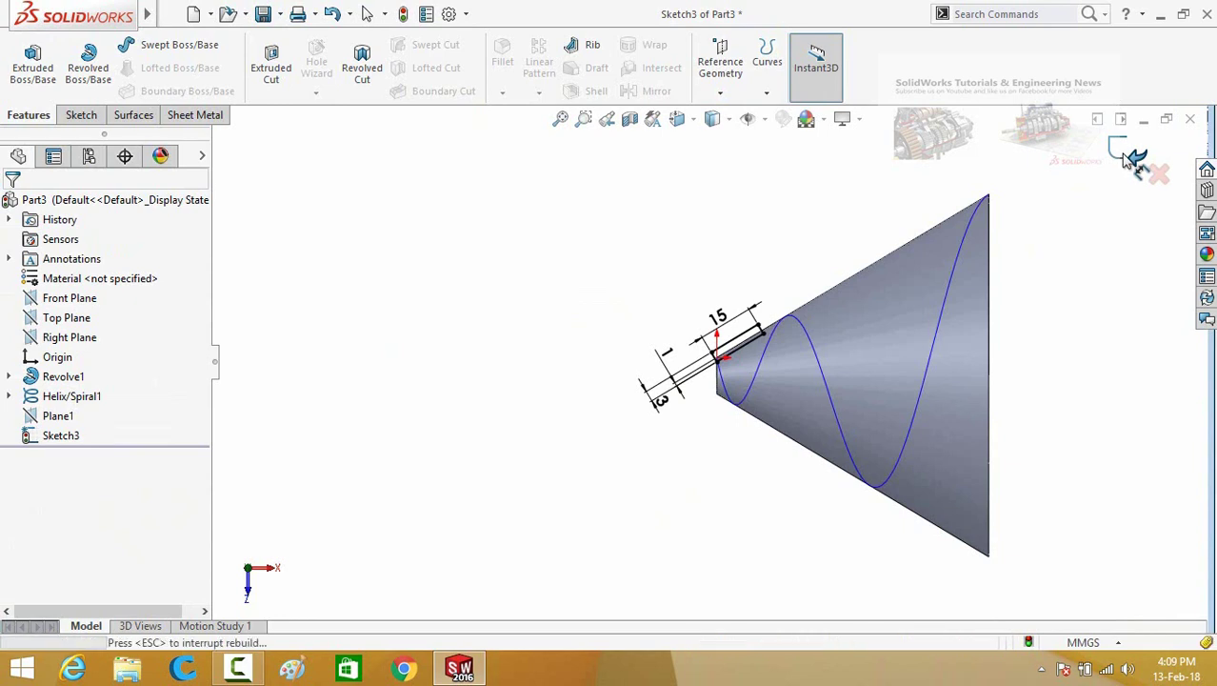
click(1122, 204)
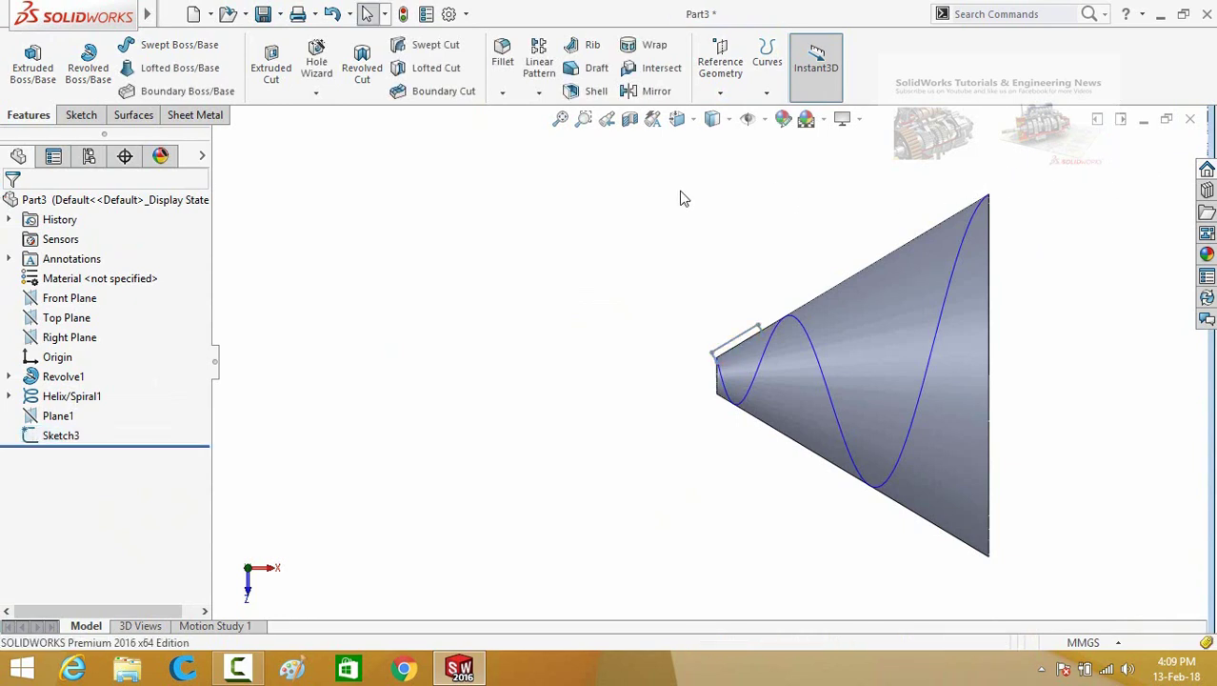
Step: Start a swept cut with the rectangular Sketch3 as profile and Helix/Spiral1 as path
click(419, 45)
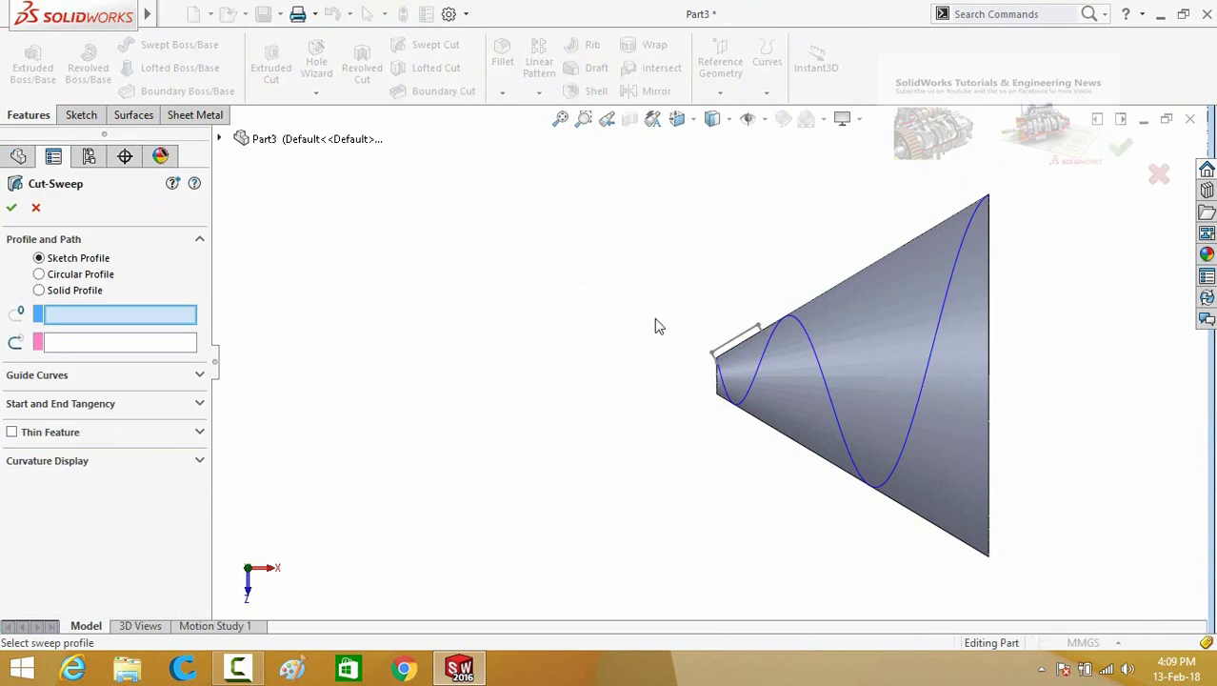
scroll(699, 320, down, 3)
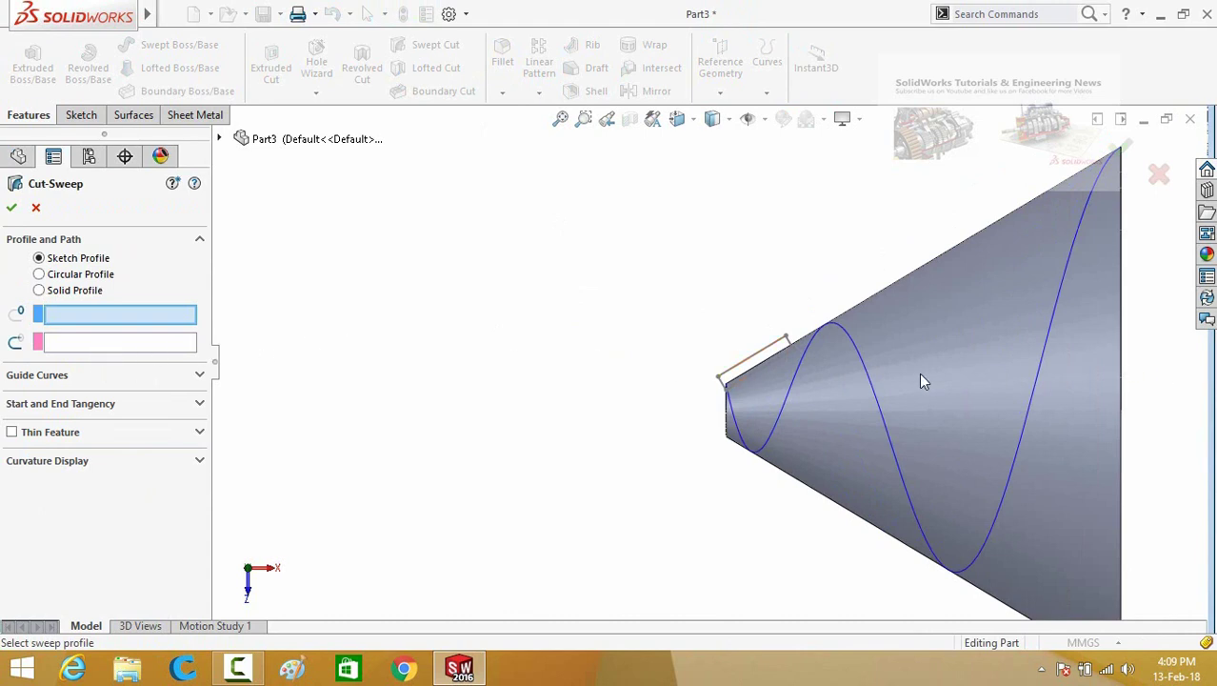
click(735, 370)
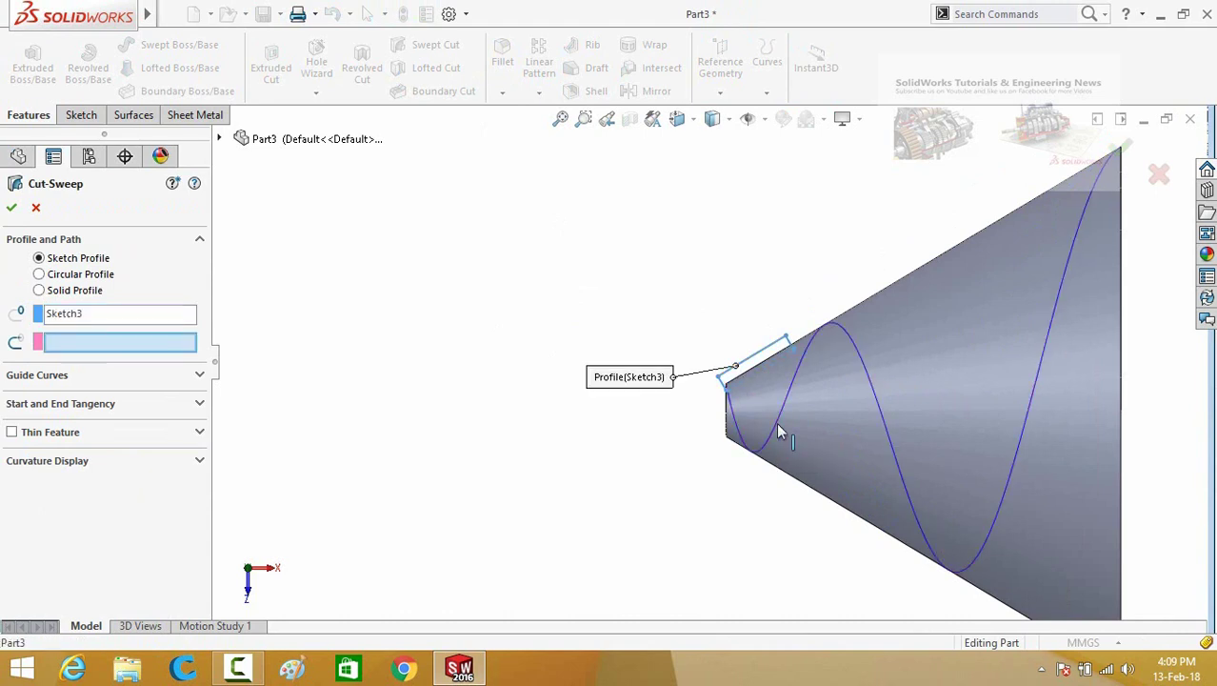
click(730, 436)
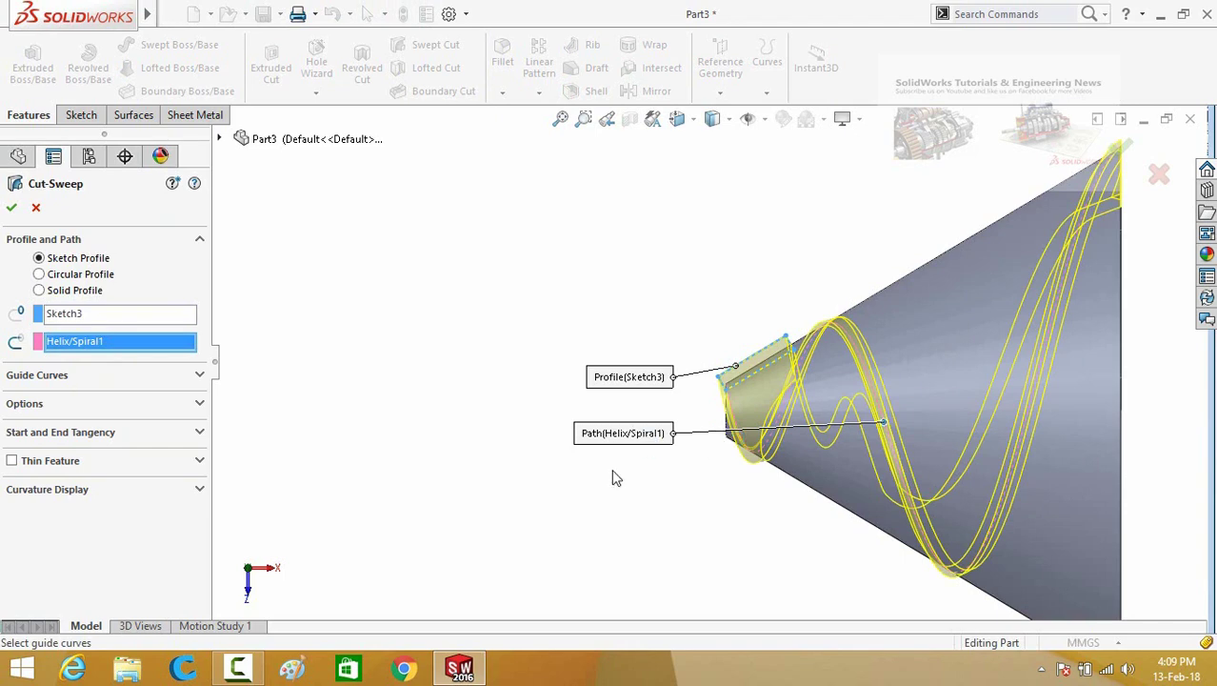
Step: Set the cut's profile twist to Specify Direction Vector, use the cone's conical face as direction, and complete the swept cut
scroll(684, 510, up, 2)
middle_drag(652, 490, 781, 592)
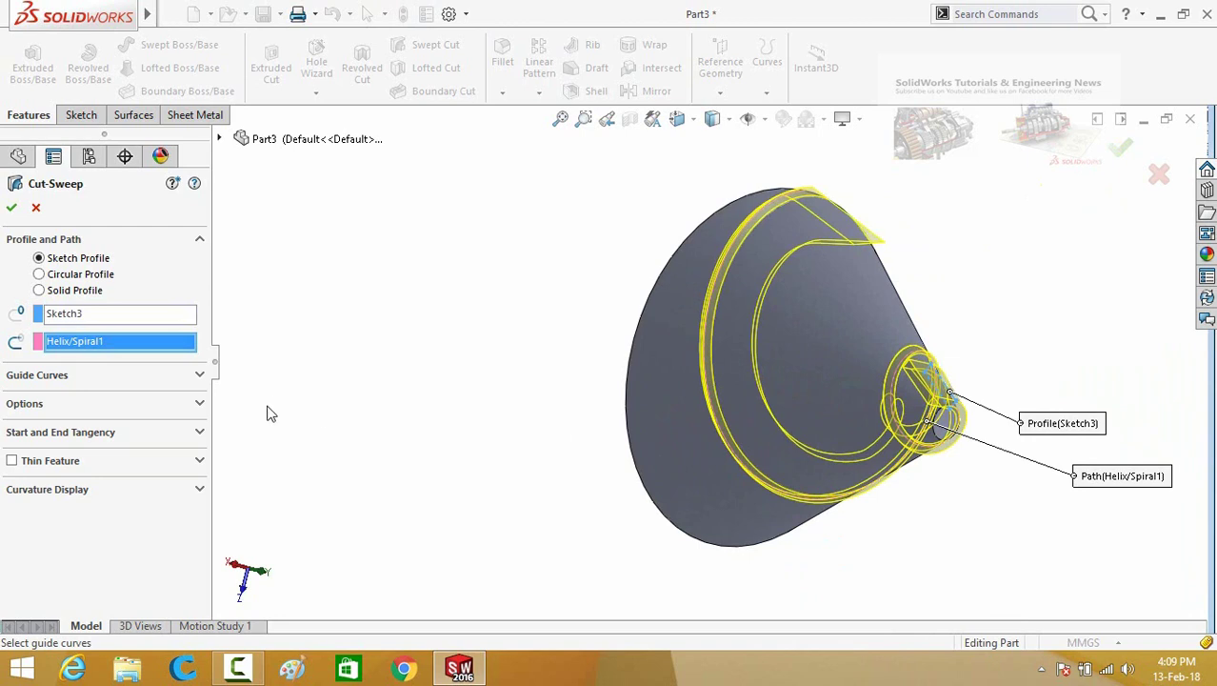
click(200, 404)
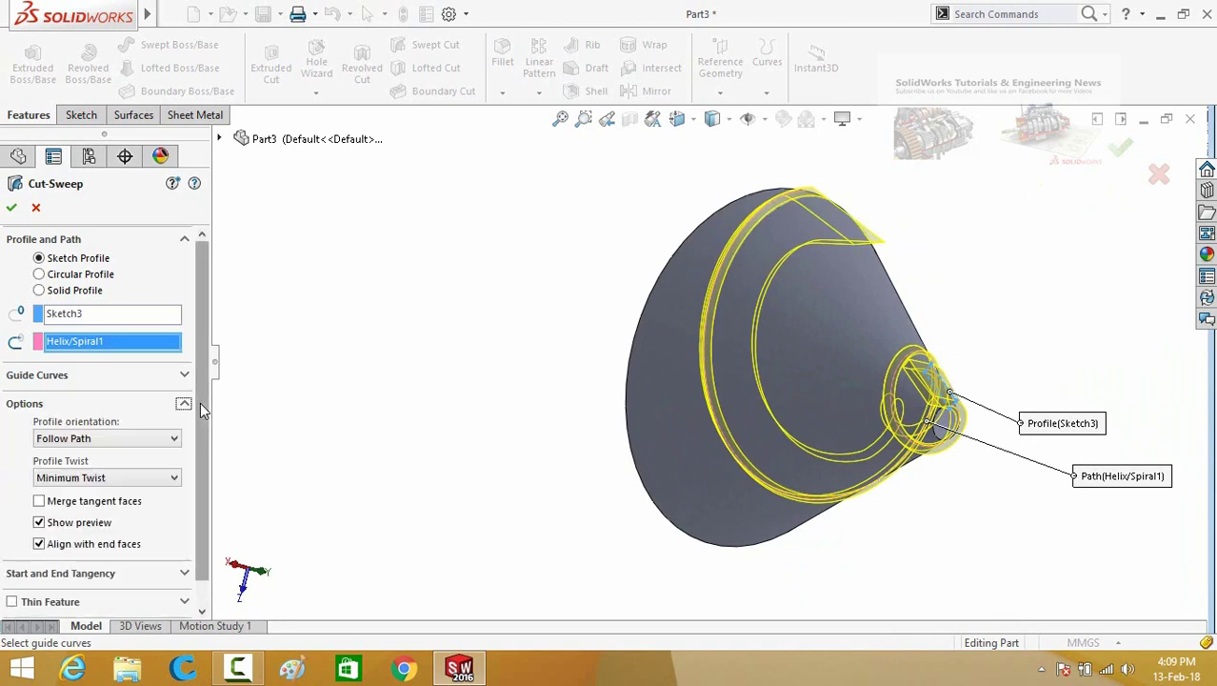
drag(203, 412, 203, 458)
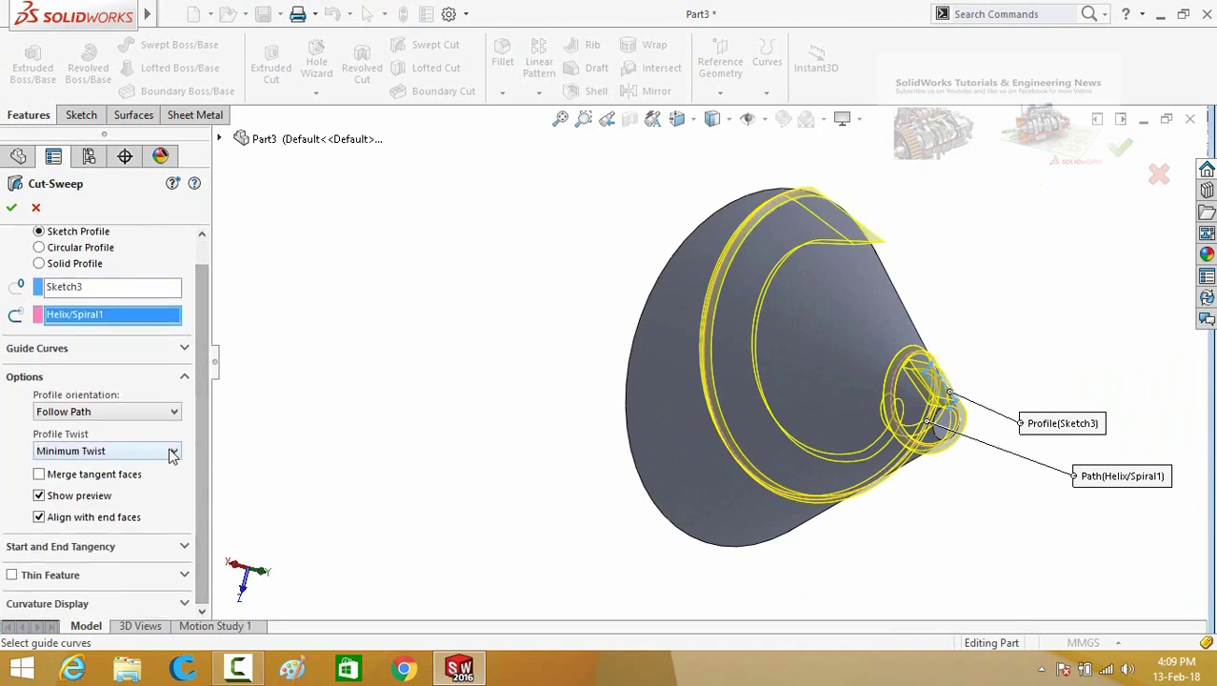
click(175, 451)
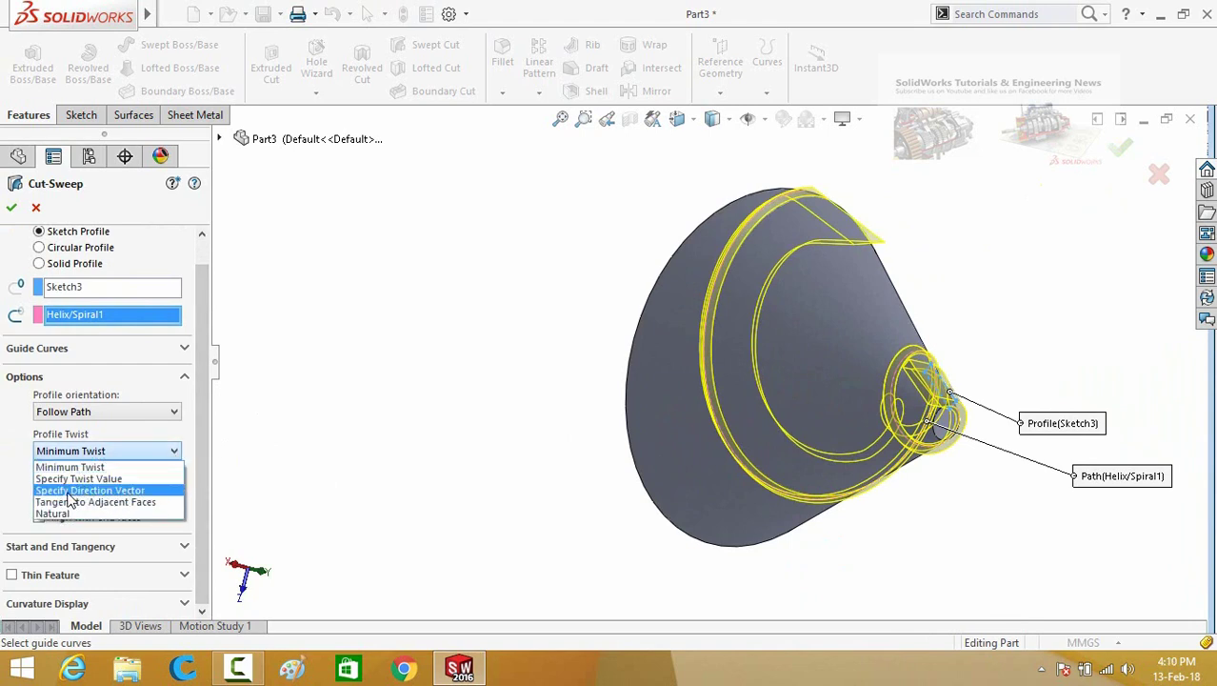
click(90, 490)
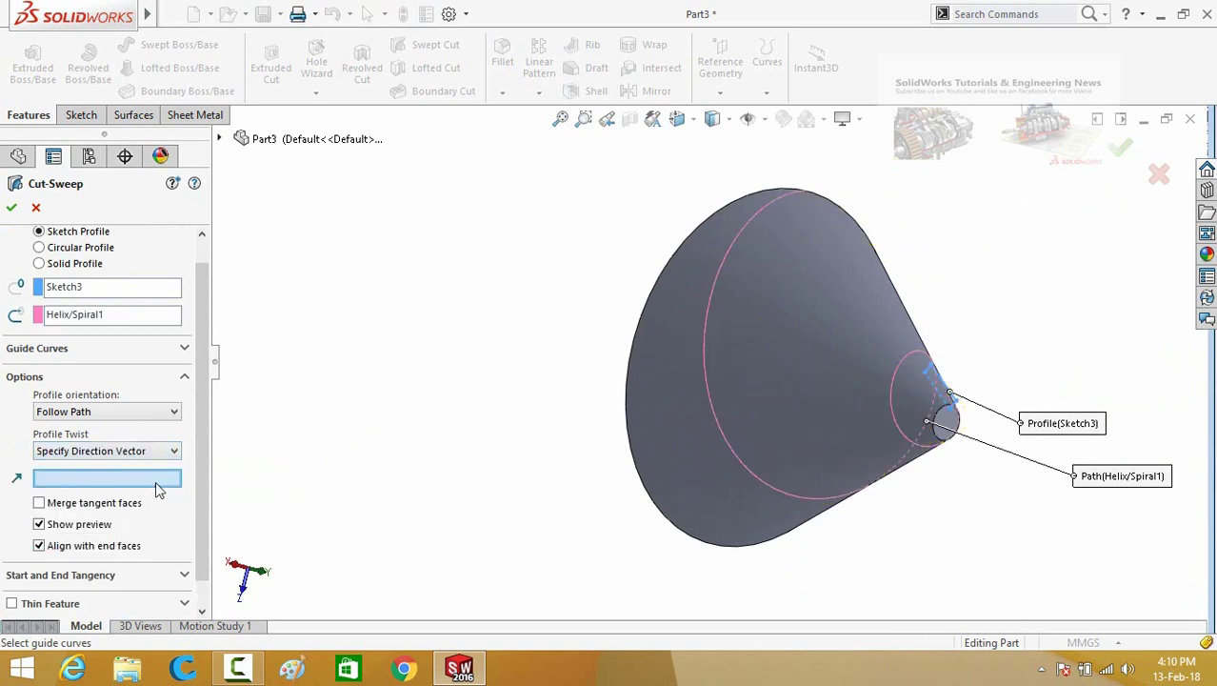
middle_drag(539, 395, 418, 437)
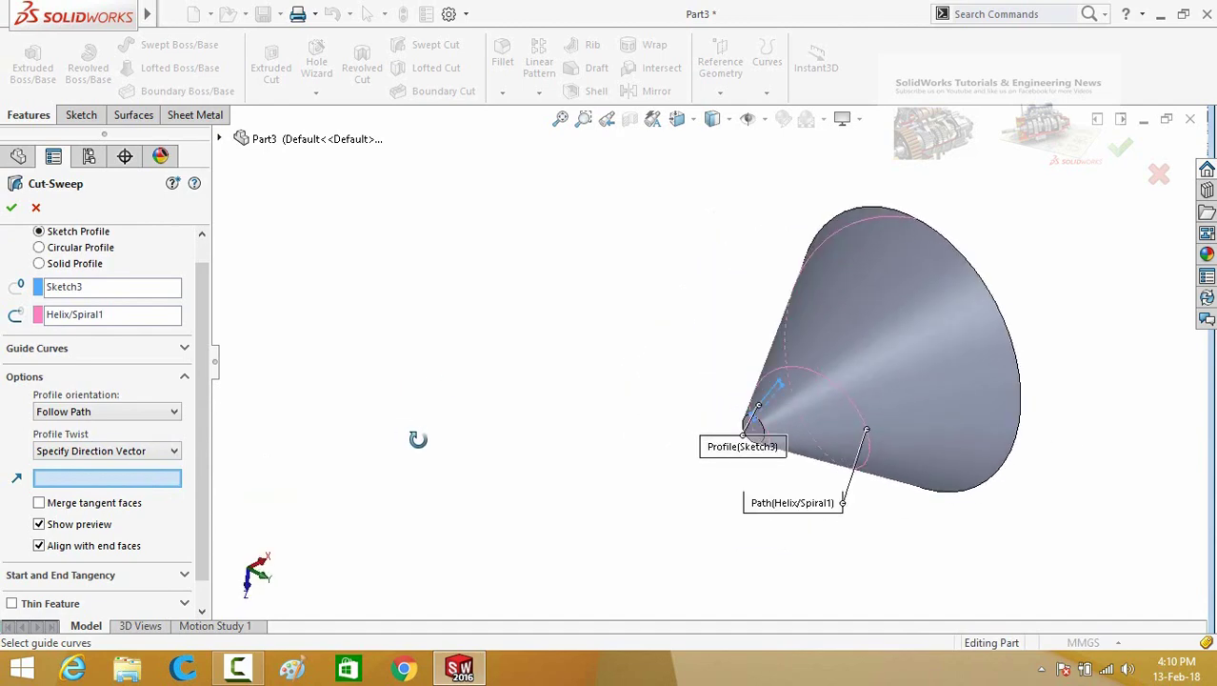
click(853, 346)
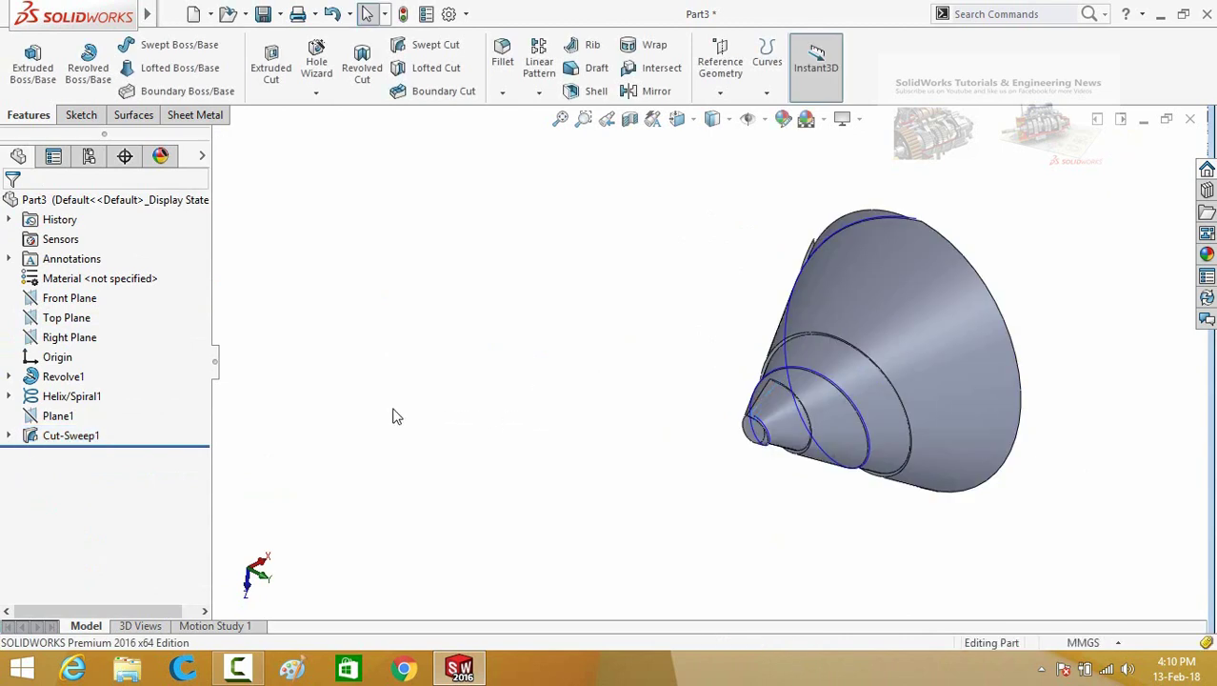
Step: Hide the Helix/Spiral1 curve on the cone and clear the selection
click(95, 397)
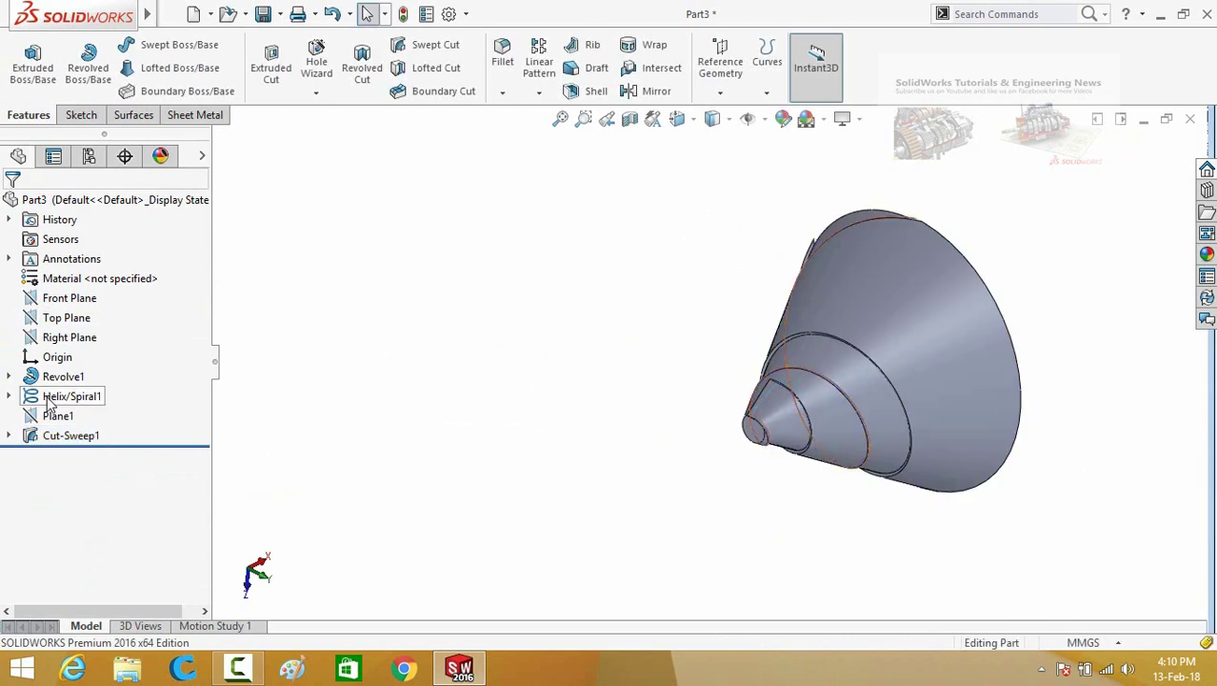
click(62, 376)
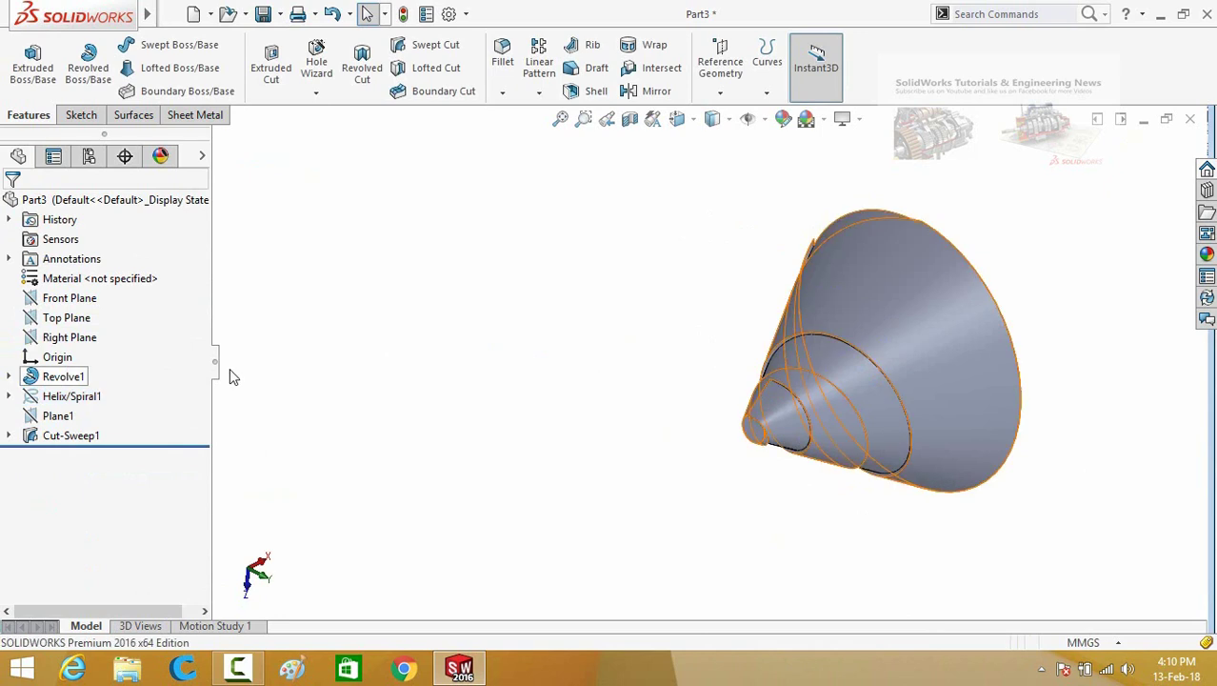
click(384, 355)
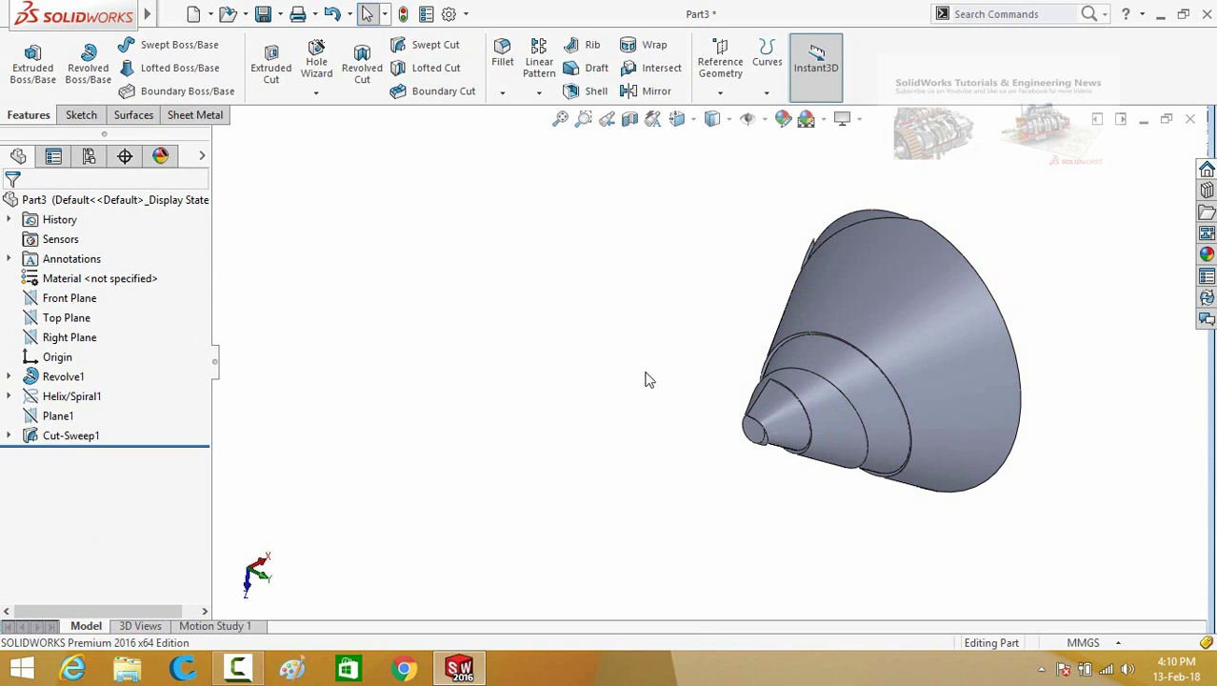
Step: Apply a dark green standard colour to the wide spiral face of the swept cut only
middle_drag(627, 369, 673, 372)
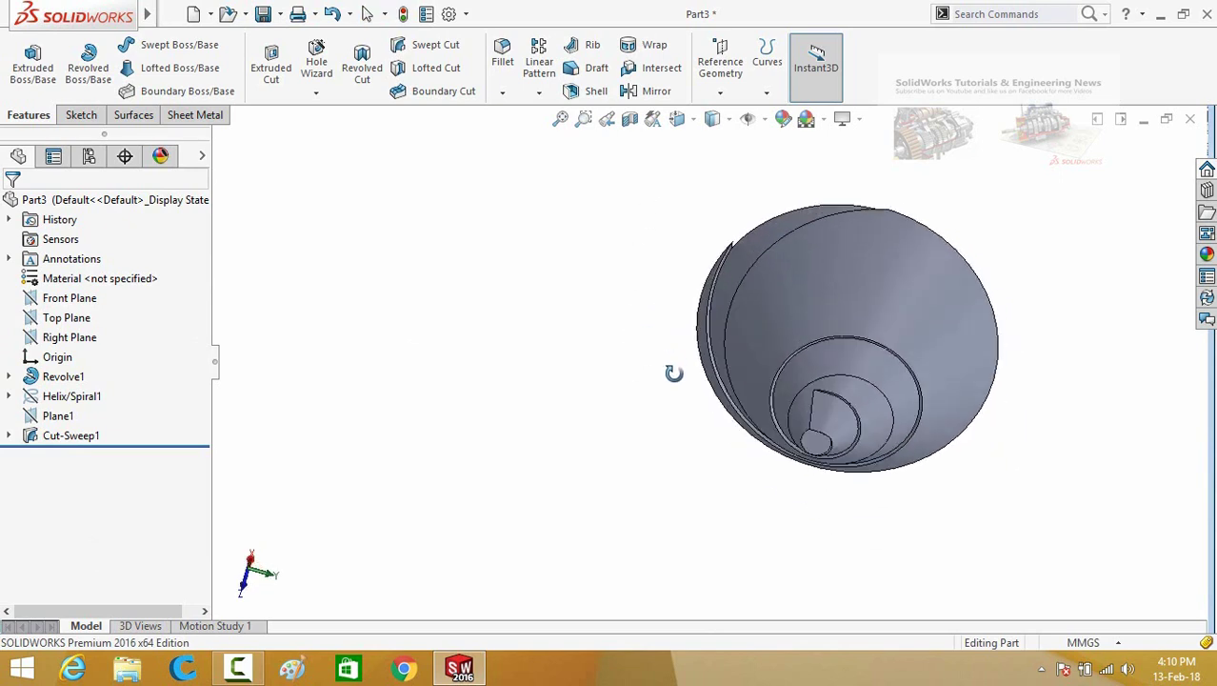
click(839, 362)
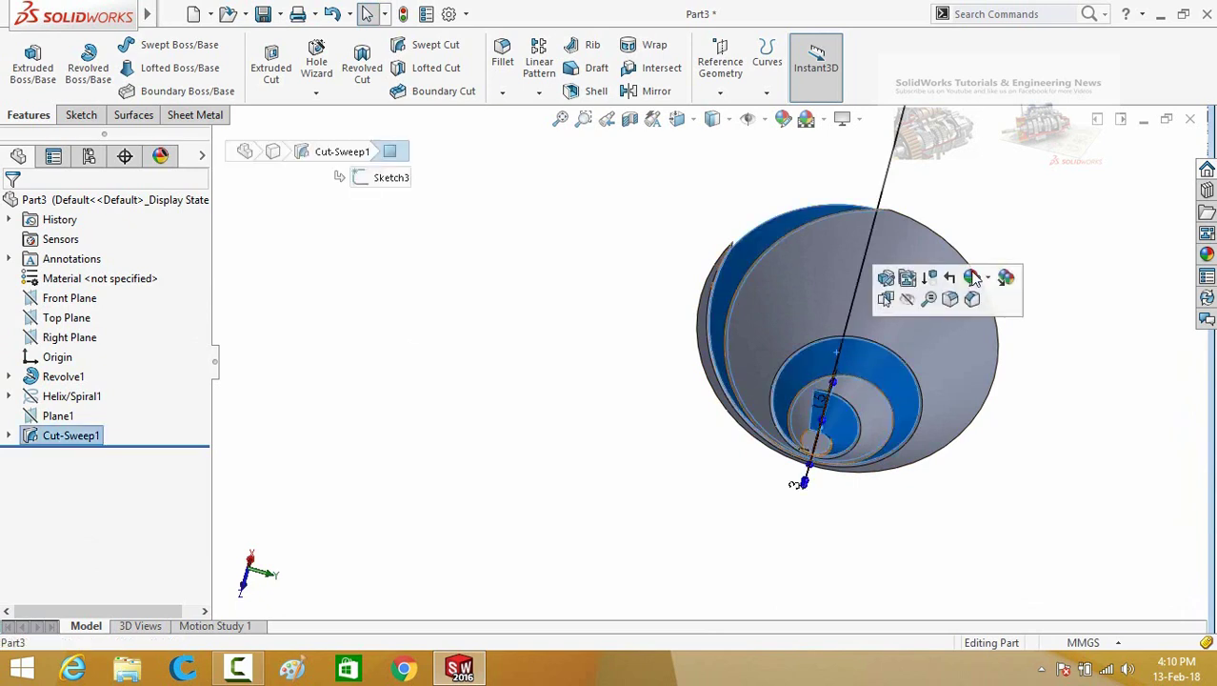
click(988, 278)
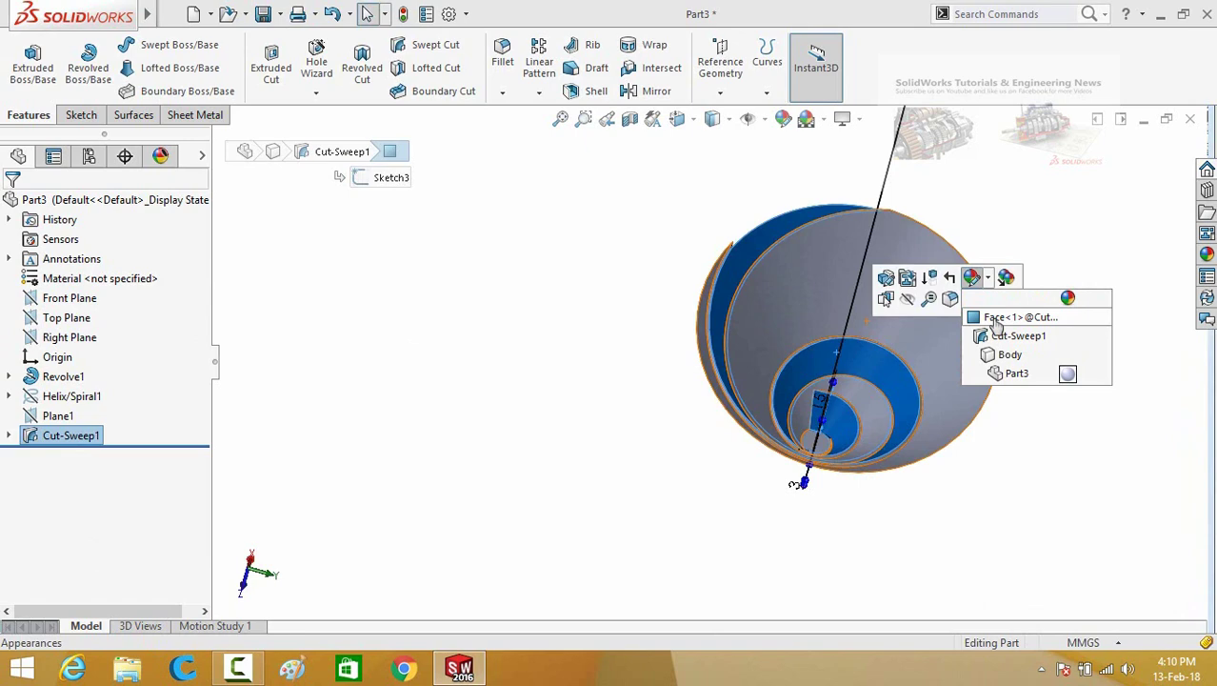
click(995, 319)
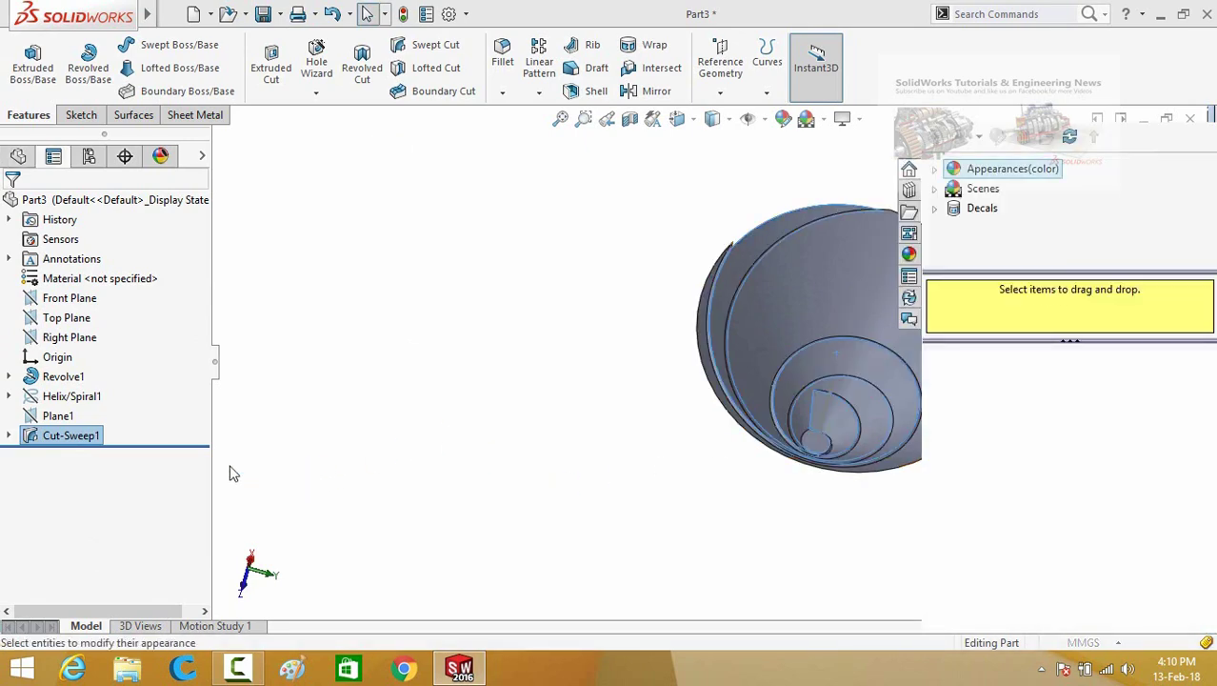
drag(201, 422, 202, 475)
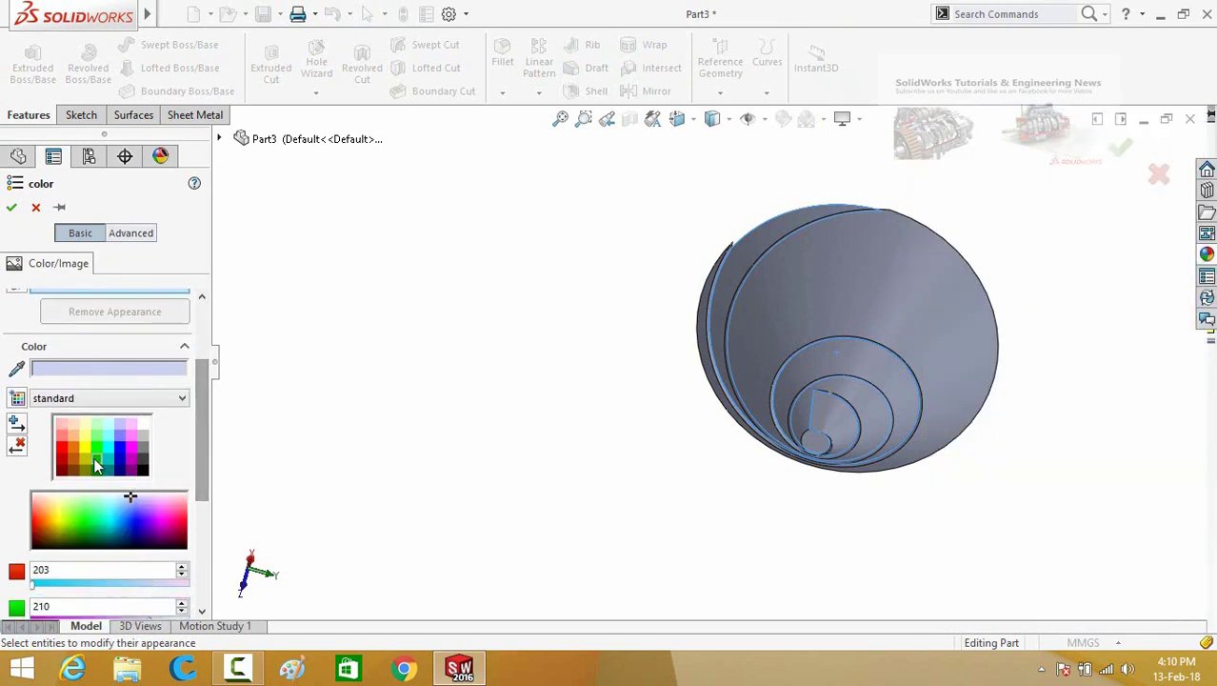
click(95, 460)
click(11, 208)
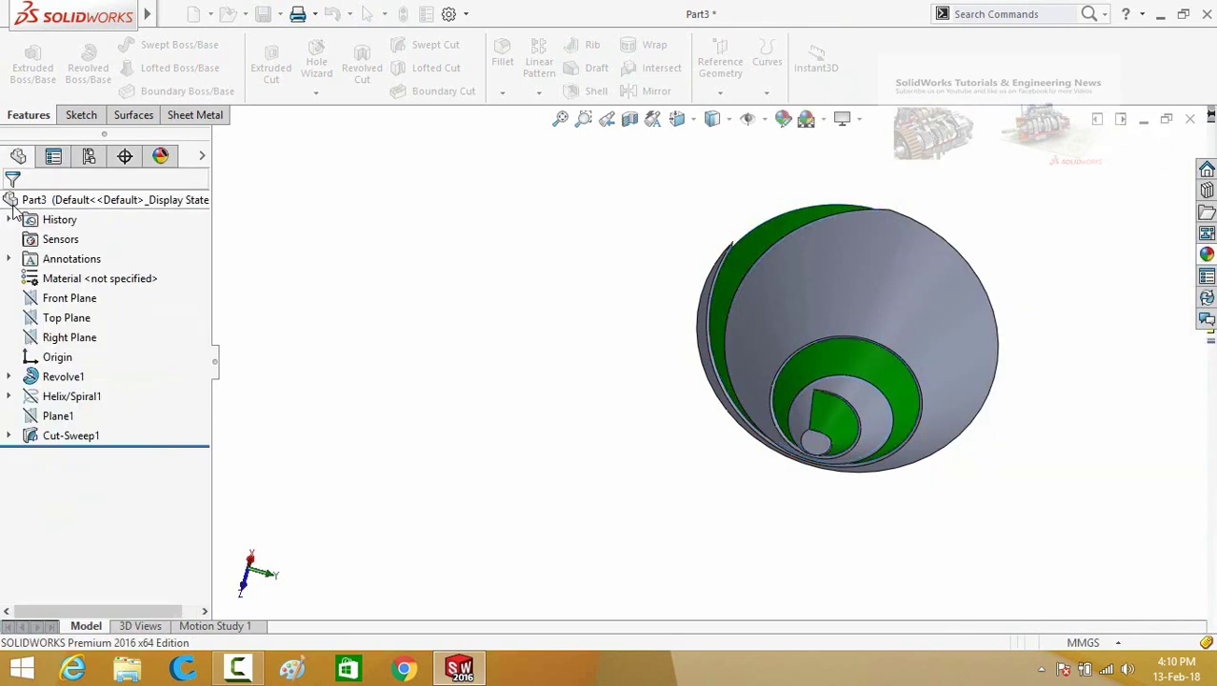
Step: Apply an orange standard colour to the cone's remaining outer conical face
click(892, 301)
click(1066, 230)
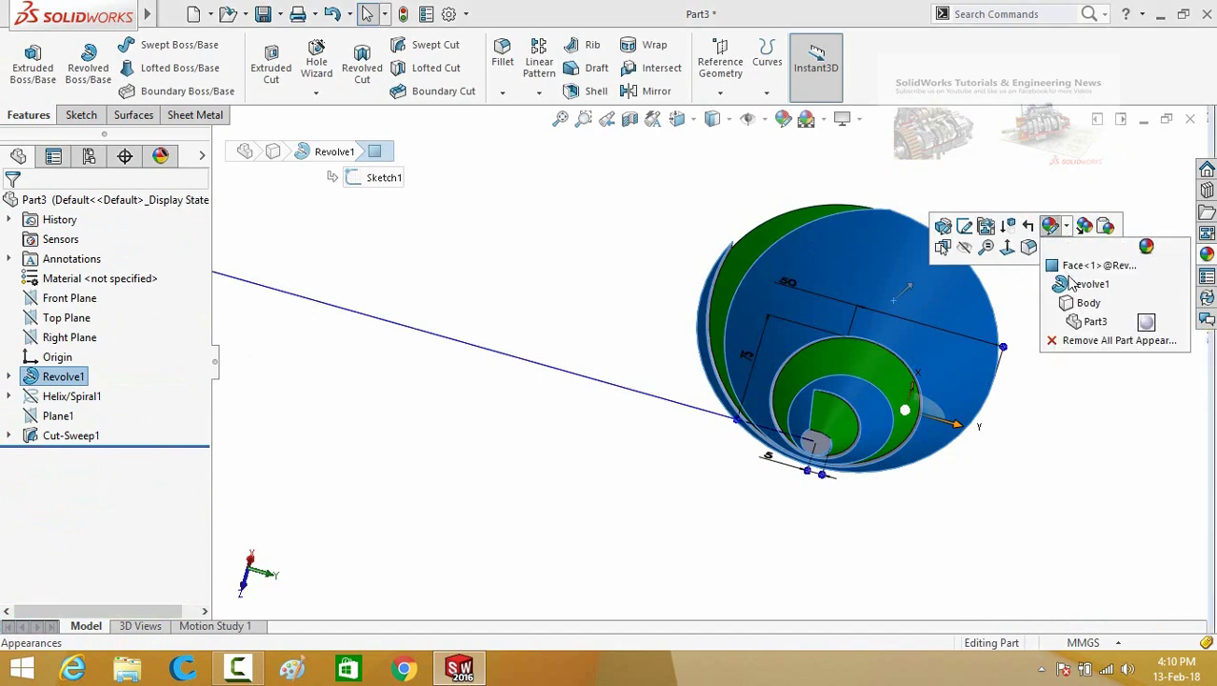
click(1073, 280)
click(354, 482)
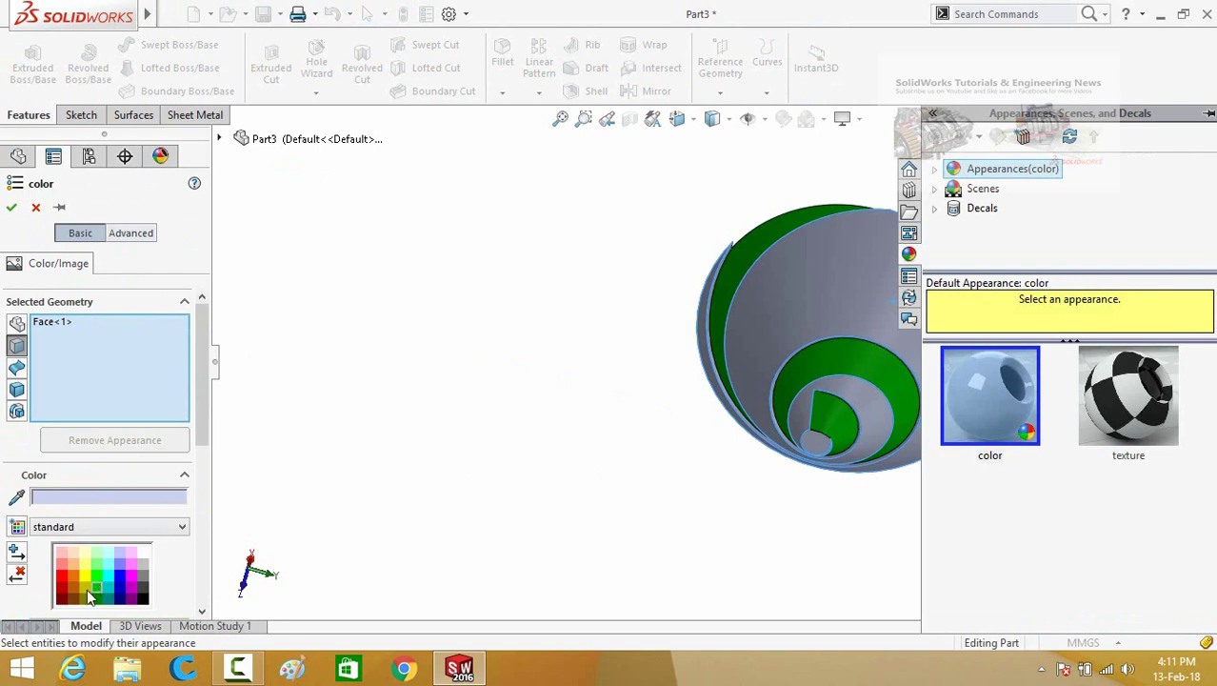
click(63, 583)
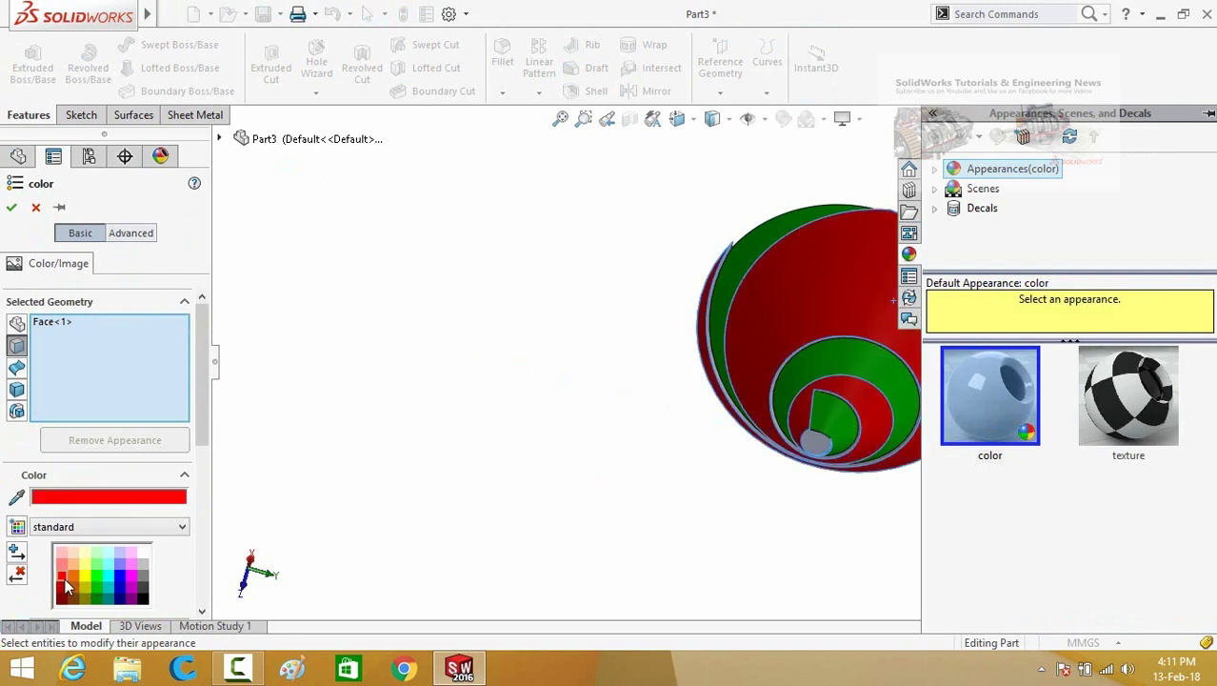
click(61, 563)
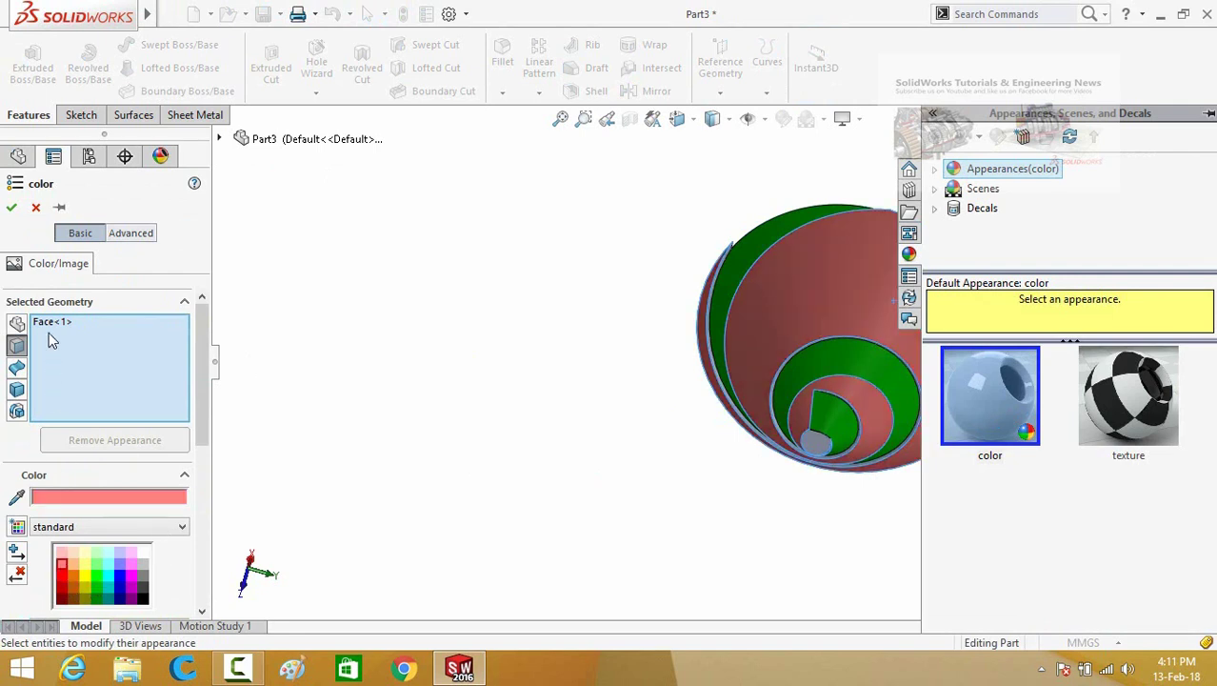
click(73, 575)
click(11, 207)
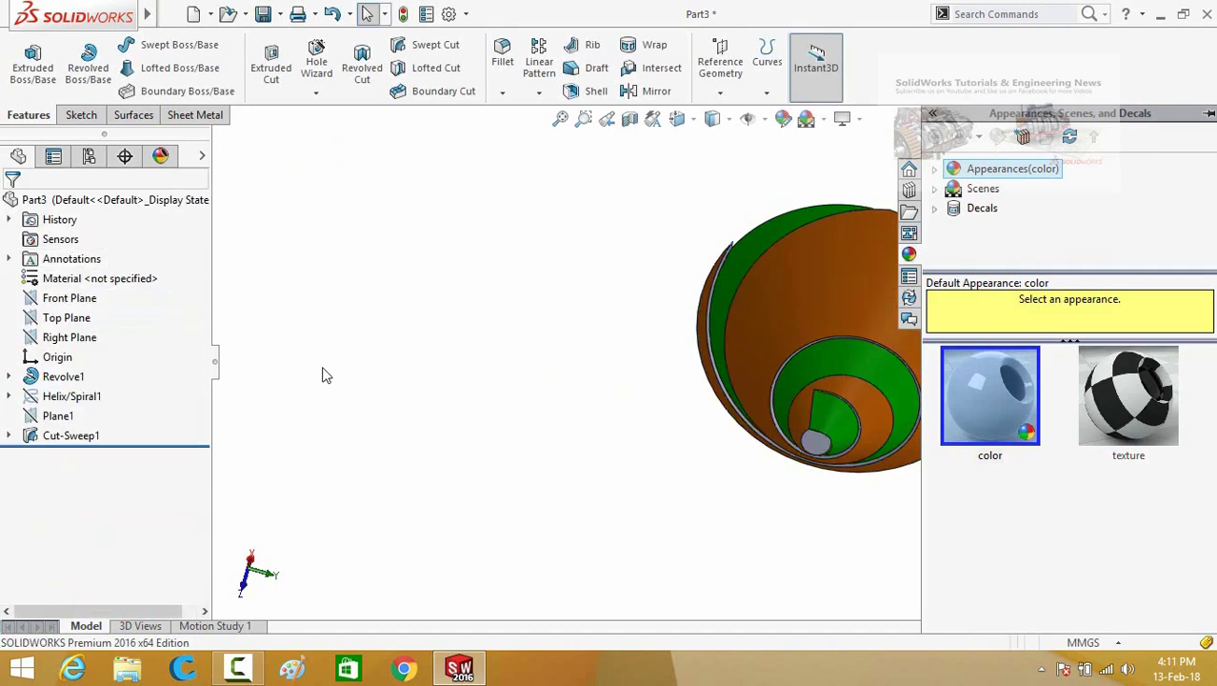
middle_drag(613, 492, 669, 410)
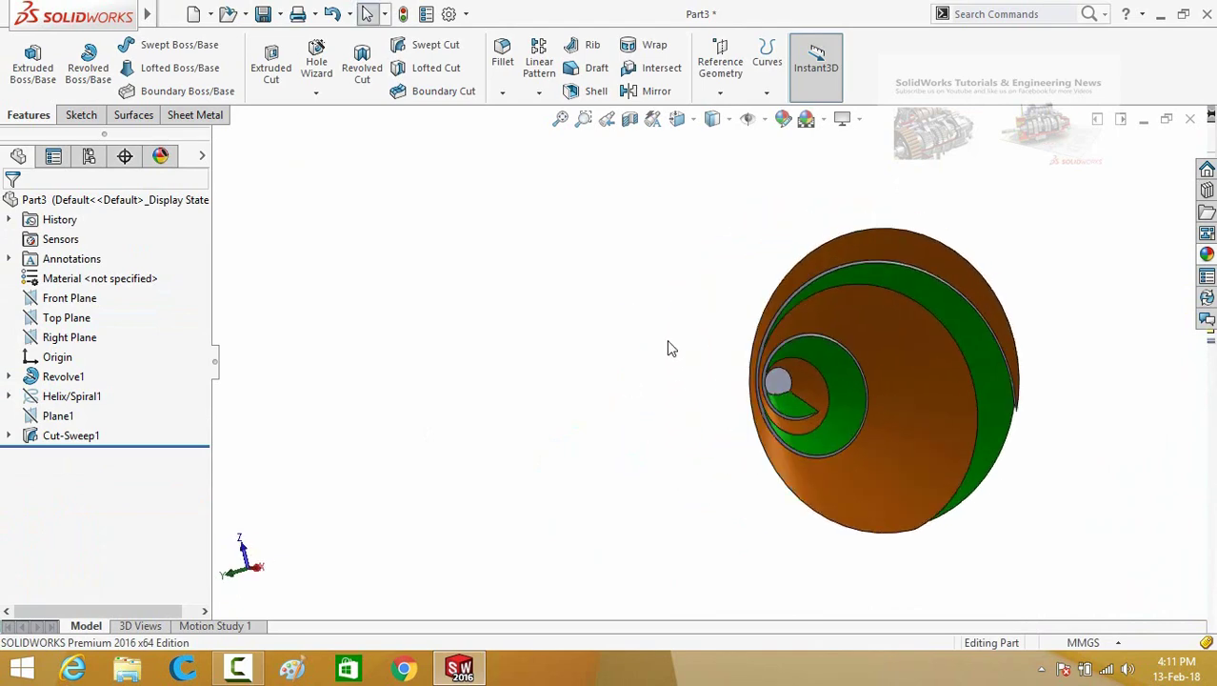
middle_drag(670, 348, 643, 398)
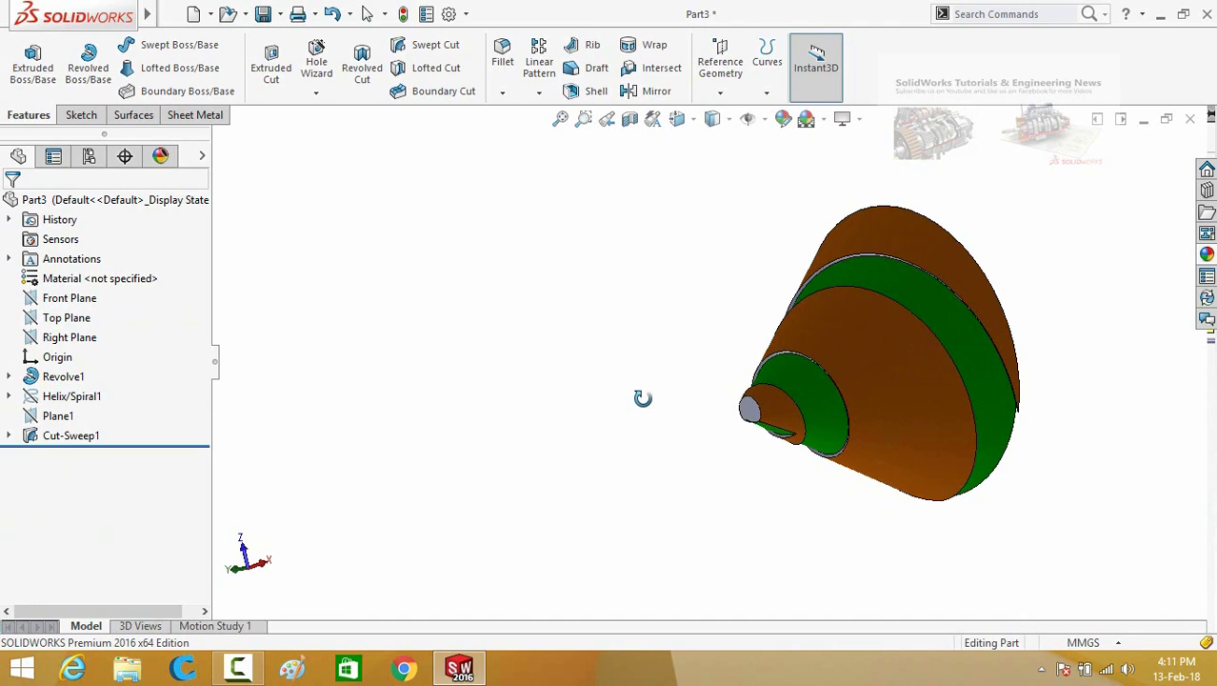
middle_drag(643, 398, 686, 424)
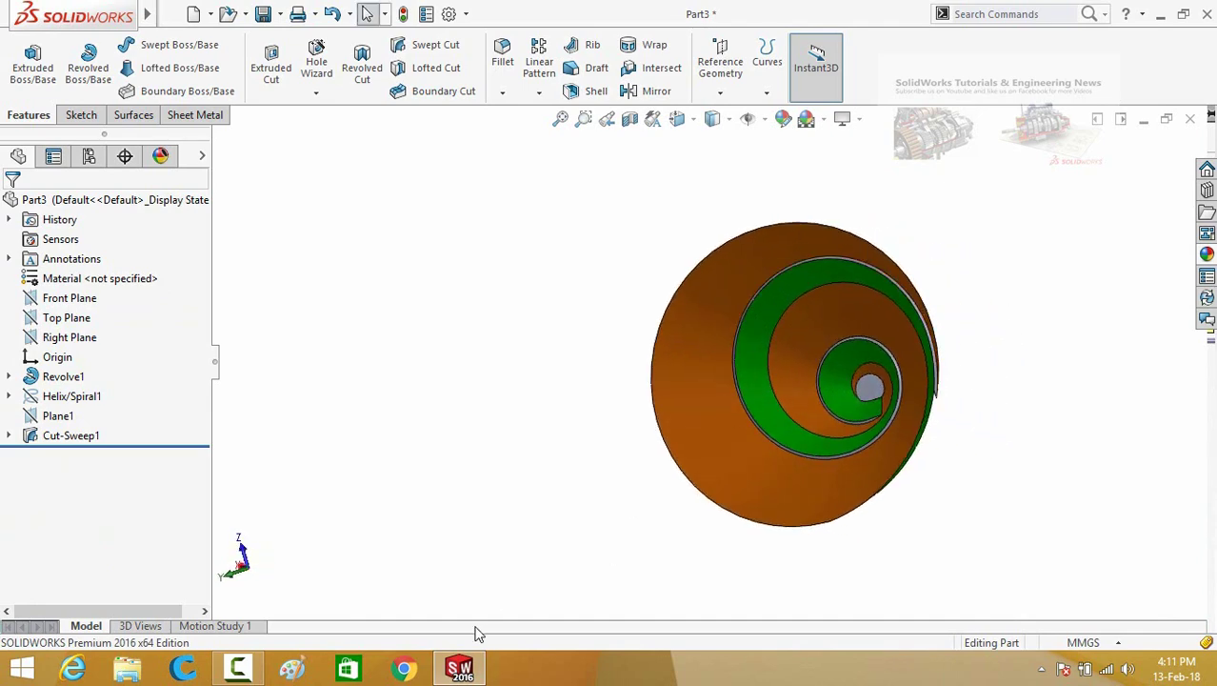